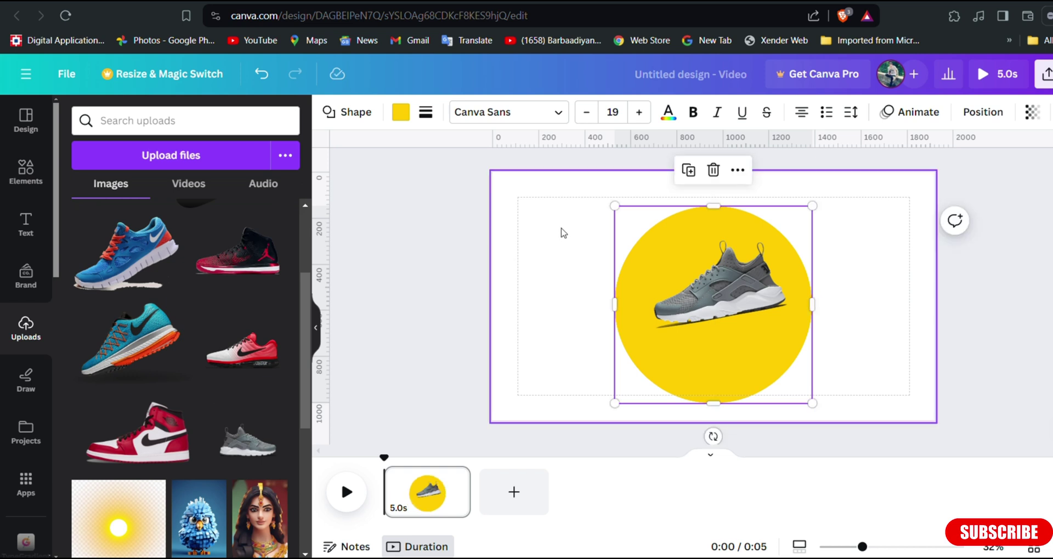
Group the yellow circle with the grey shoe, move them partly off the page's lower-right corner, and ungroup them
drag(562, 231, 754, 344)
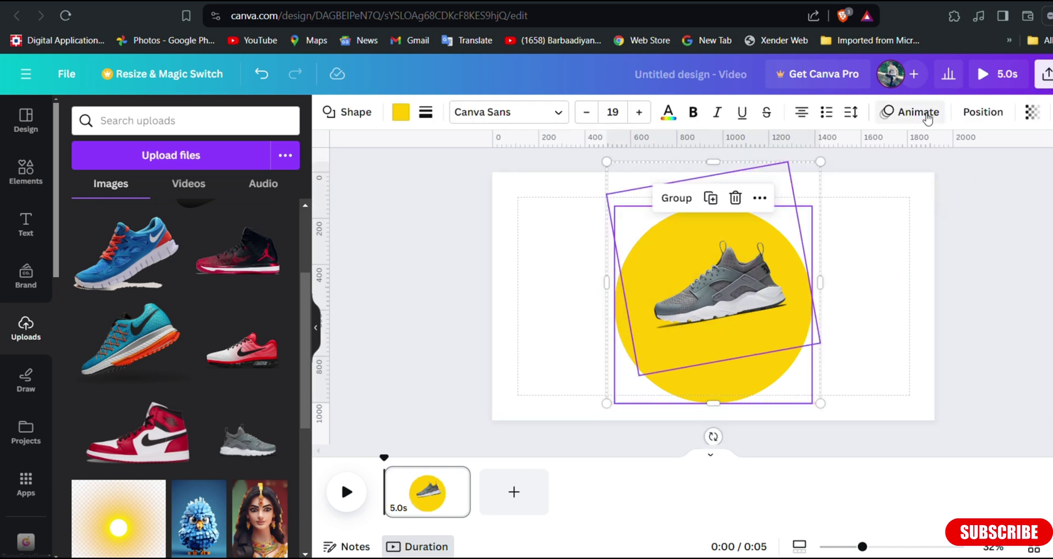
click(670, 202)
drag(653, 266, 899, 406)
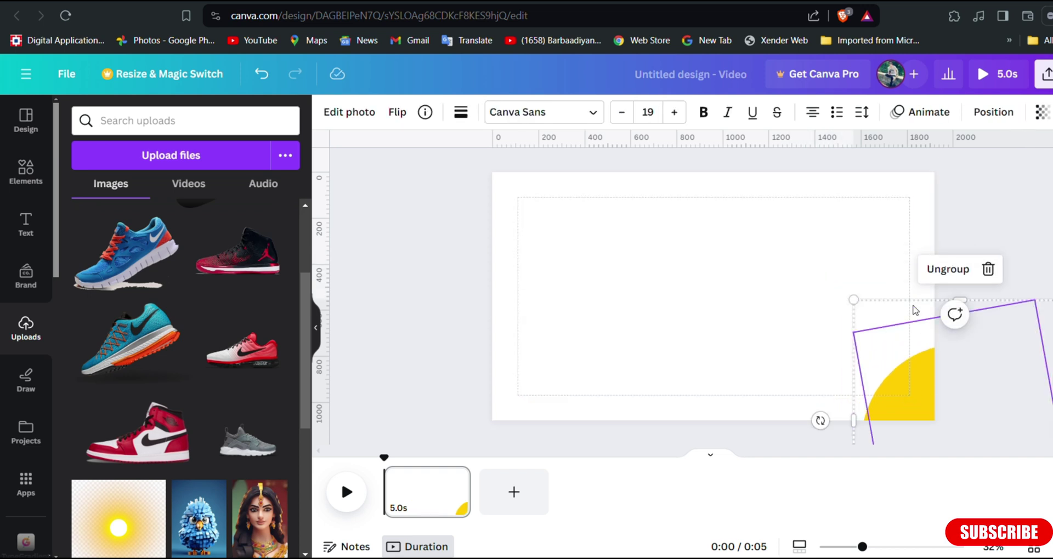
click(948, 269)
Record a custom animation path moving the circle and shoe together from the page's lower-right corner across the page
click(775, 315)
drag(819, 306, 984, 469)
click(899, 112)
click(214, 204)
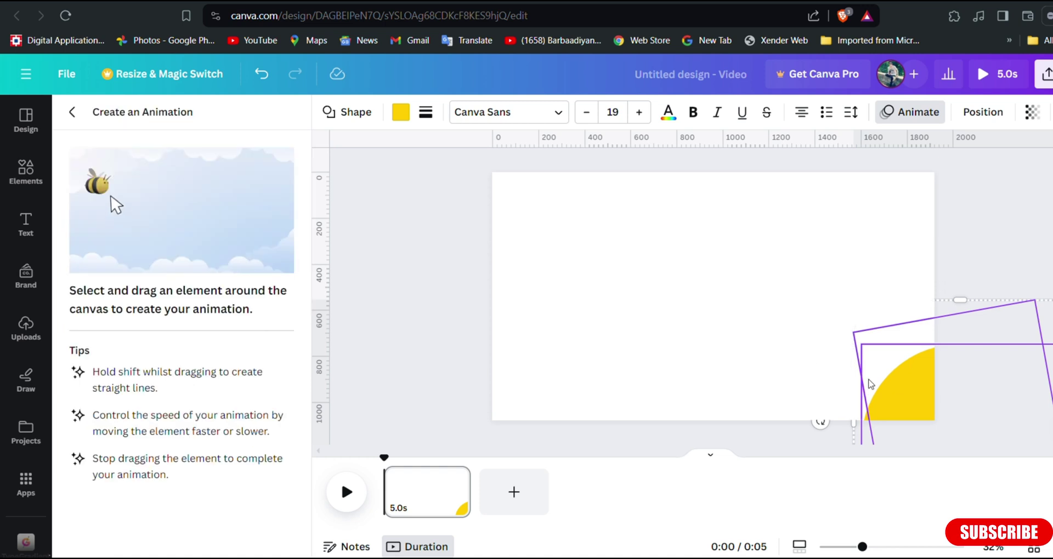
mouse_move(899, 406)
mouse_down()
mouse_move(771, 376)
mouse_move(620, 296)
mouse_move(637, 255)
mouse_move(679, 305)
mouse_move(554, 314)
mouse_move(730, 262)
mouse_move(961, 221)
mouse_move(932, 227)
mouse_up()
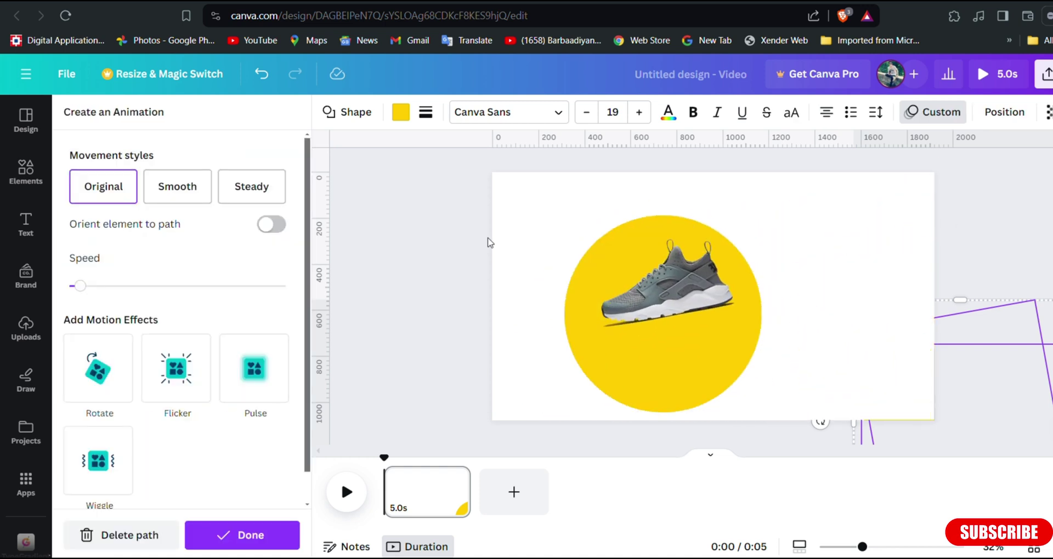
Set the circle and shoe animation to the Smooth movement style and increase its speed
click(200, 193)
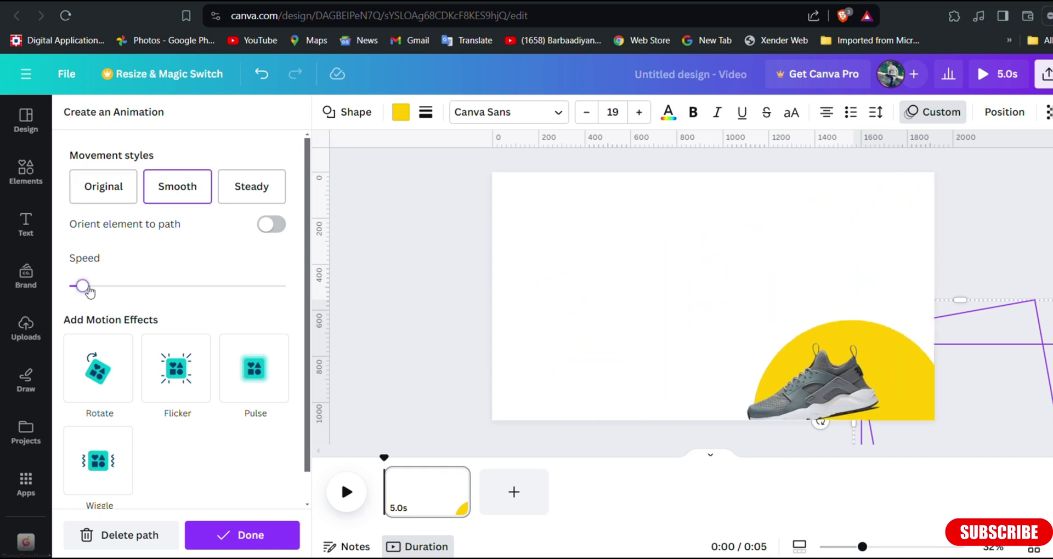
drag(80, 286, 122, 285)
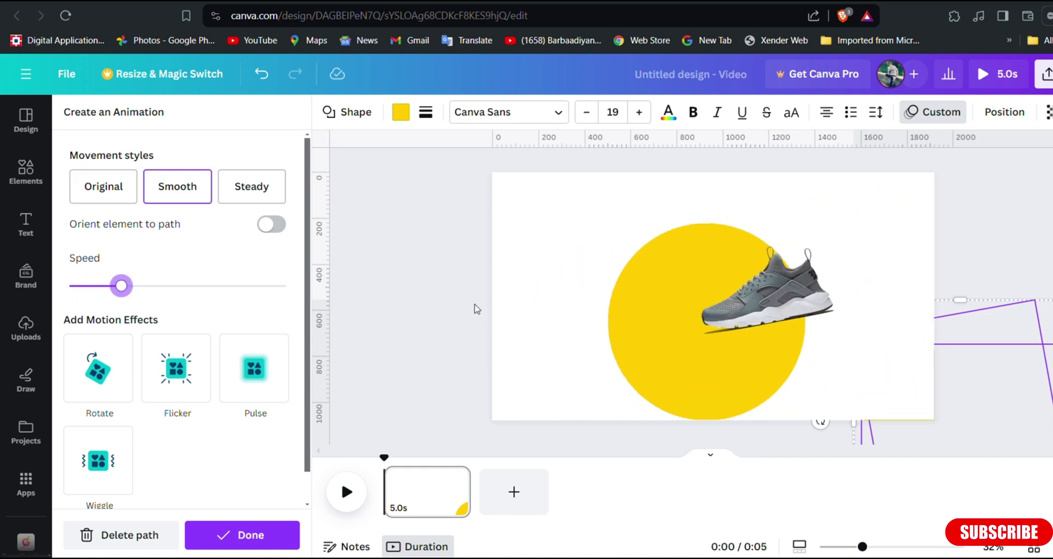
click(429, 237)
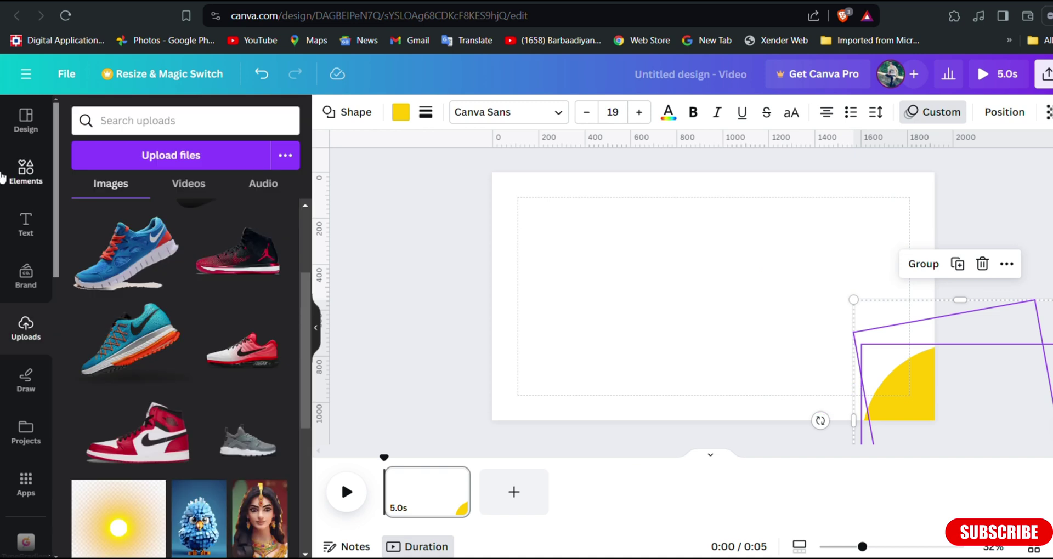
Add a circle shape, shrink it, and place it in the page's upper-left area
click(25, 176)
click(101, 245)
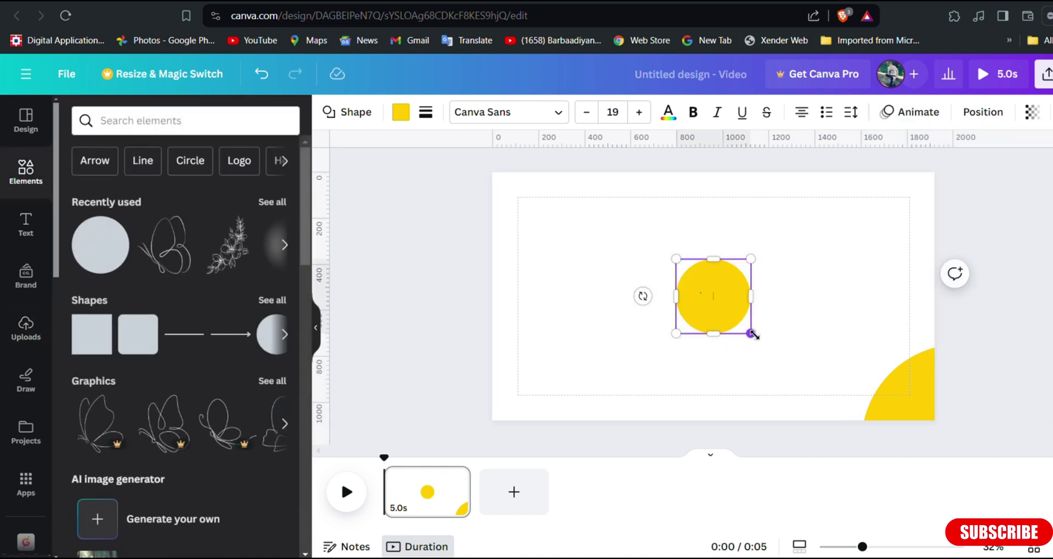
drag(750, 336, 554, 215)
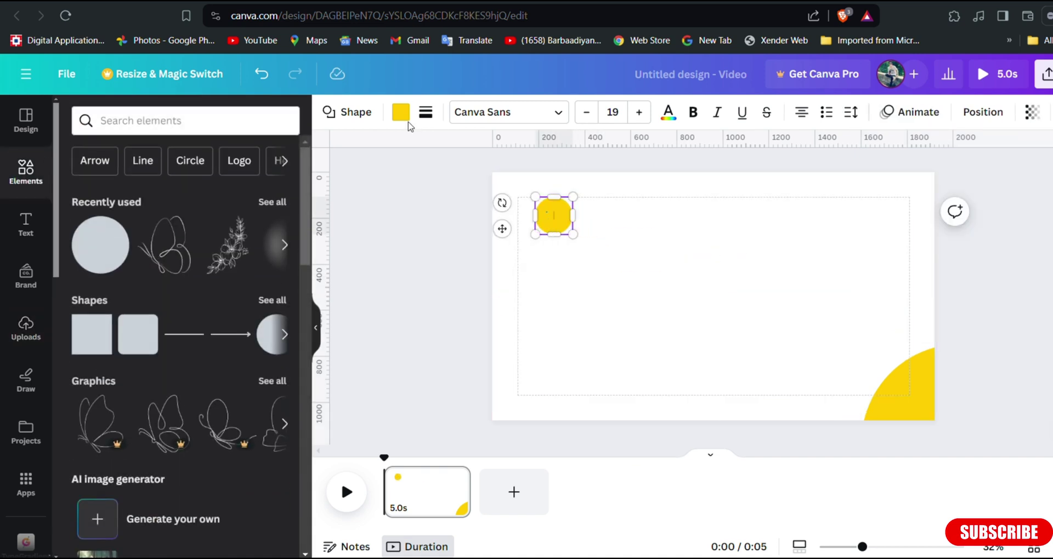
Duplicate the small yellow circle with a slight offset and colour the copy red
key(ctrl+d)
click(434, 247)
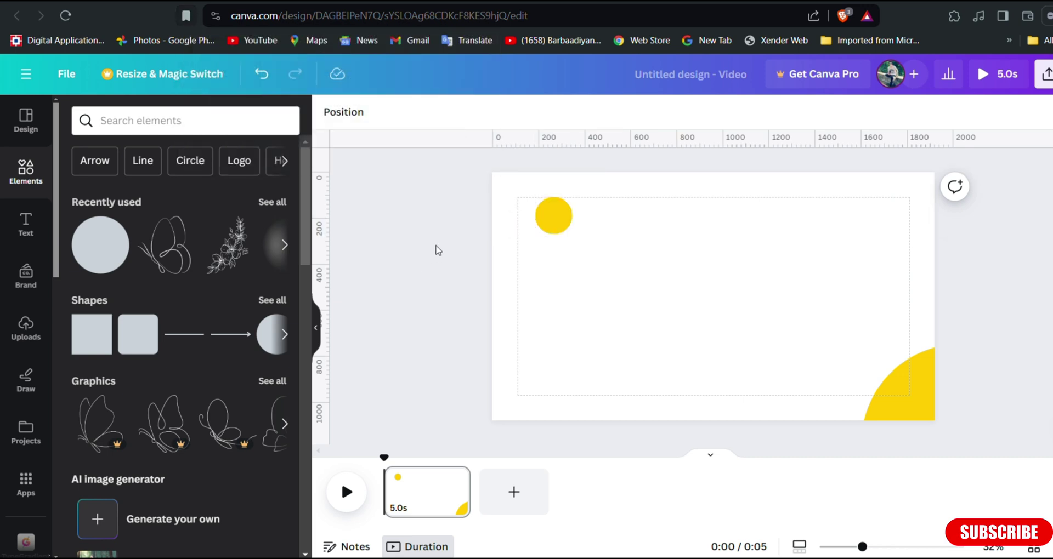
click(558, 219)
click(577, 165)
click(618, 182)
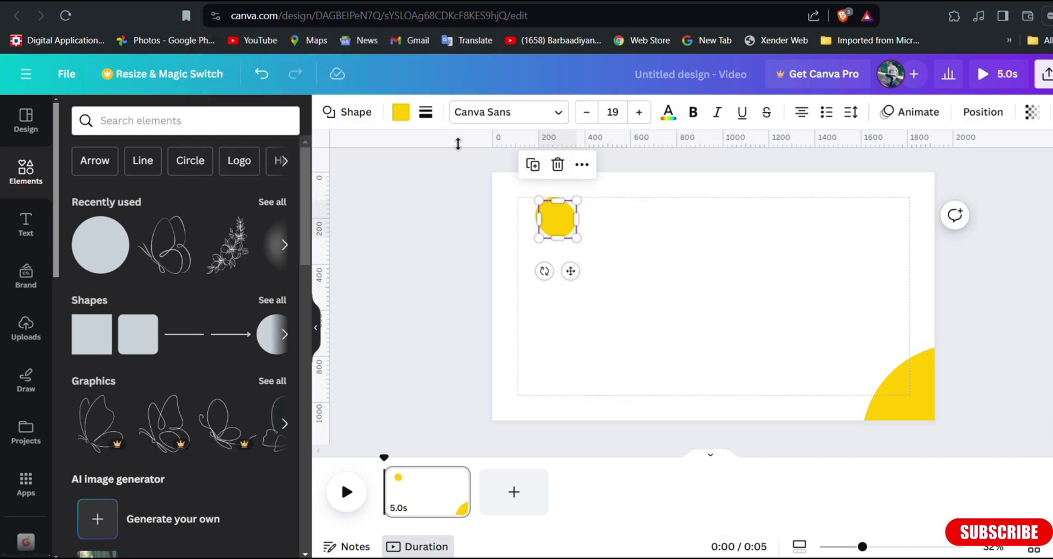
click(401, 112)
scroll(137, 464, down, 2)
click(78, 475)
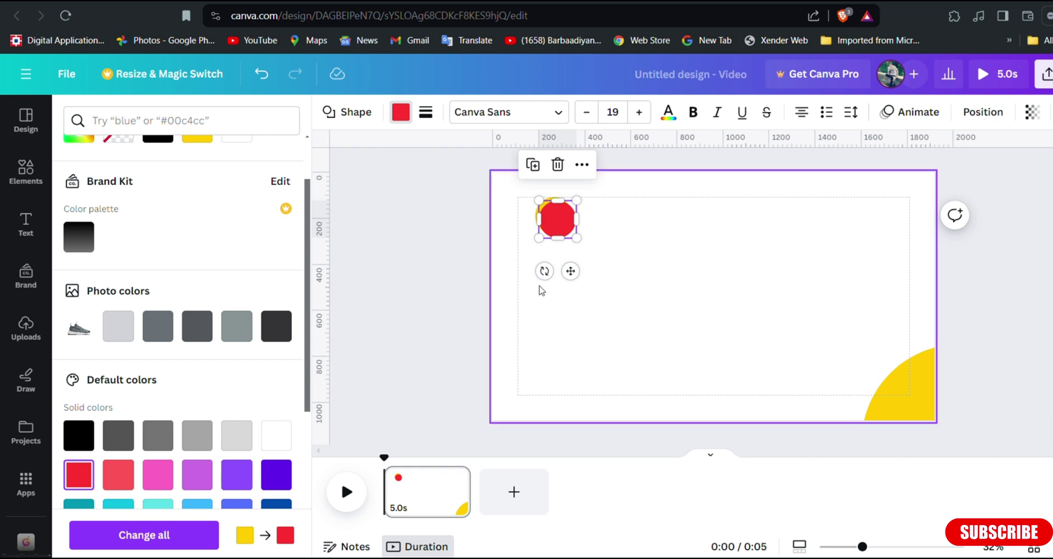
Stack three more offset copies of the small circle, coloured dark grey, violet and light blue
click(198, 328)
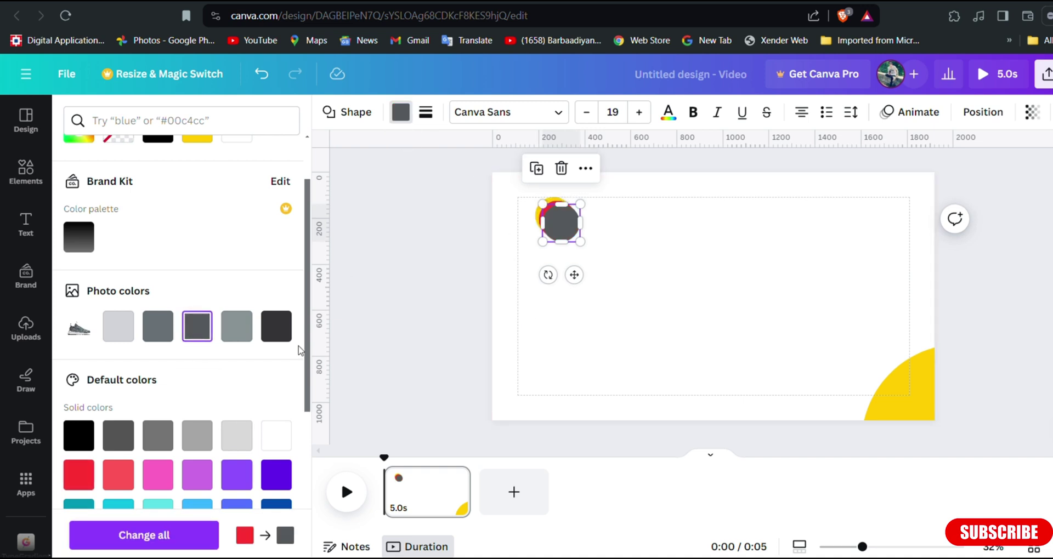
key(ctrl+d)
click(283, 482)
key(ctrl+d)
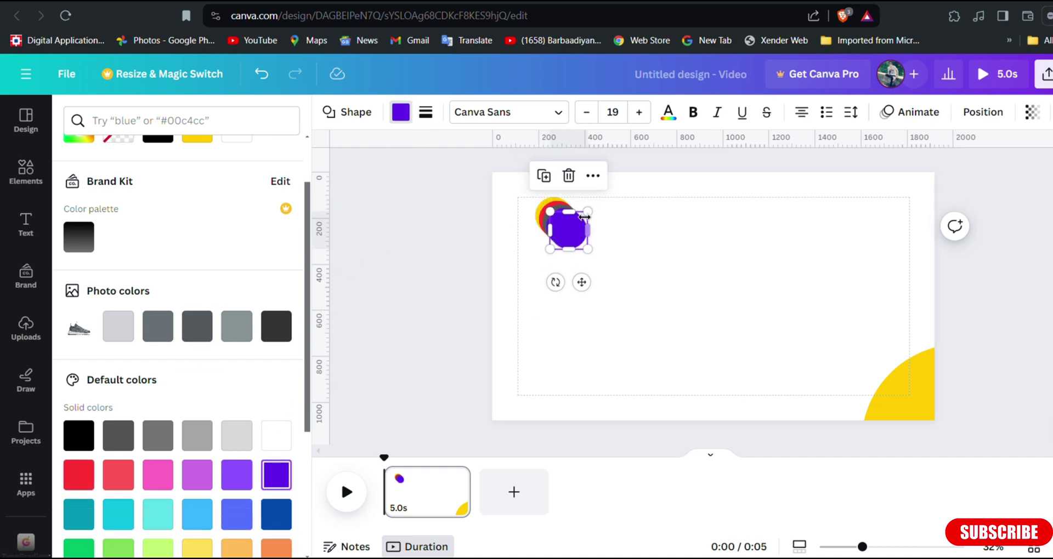
click(191, 516)
click(603, 294)
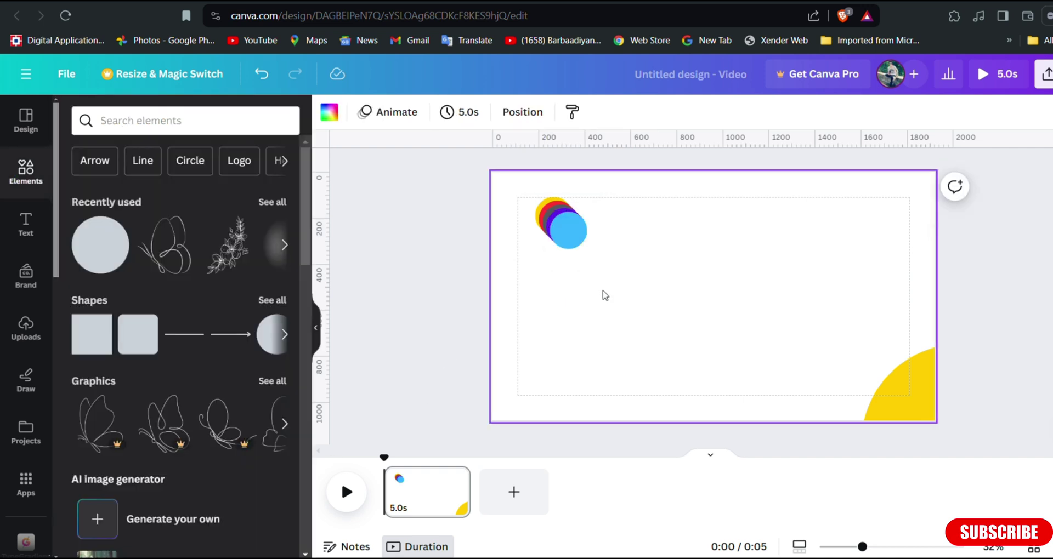
Animate the five stacked circles along a freehand zigzag path across the page, and remove them from the page
drag(596, 264, 542, 194)
click(910, 112)
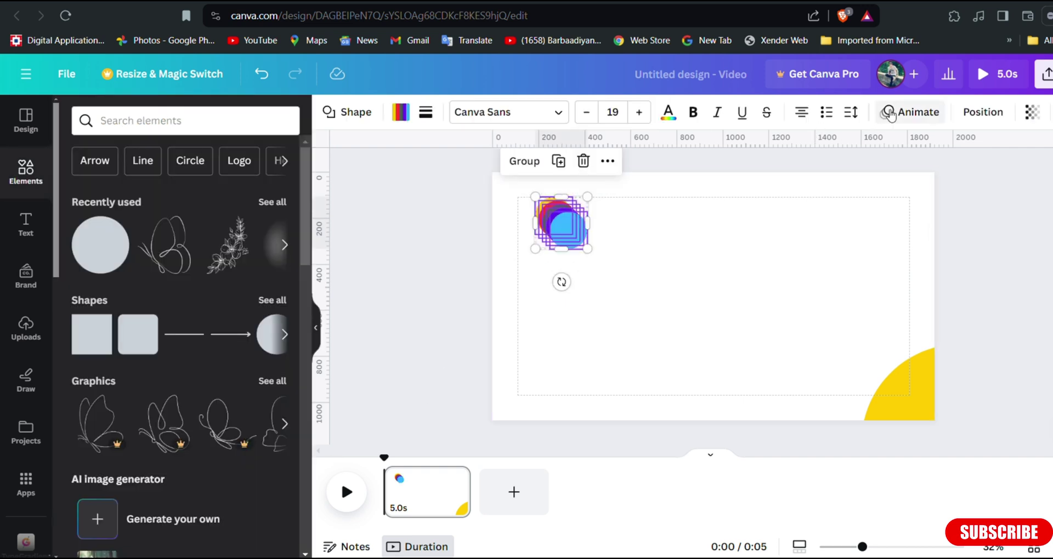
click(164, 183)
mouse_move(558, 226)
mouse_down()
mouse_move(528, 345)
mouse_move(601, 281)
mouse_move(609, 425)
mouse_move(735, 270)
mouse_move(652, 316)
mouse_move(725, 274)
mouse_move(890, 298)
mouse_move(783, 390)
mouse_move(776, 433)
mouse_up()
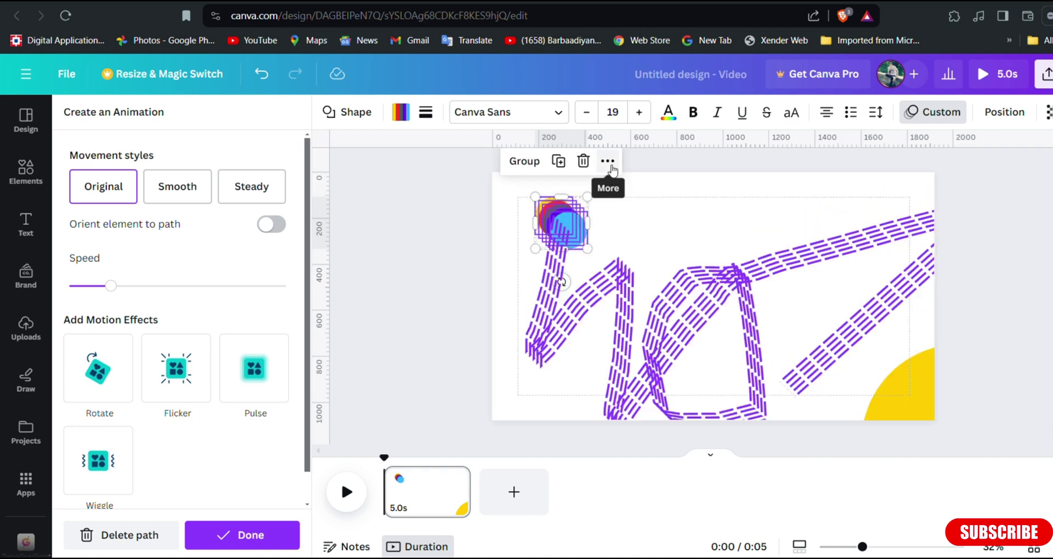
click(607, 163)
click(793, 247)
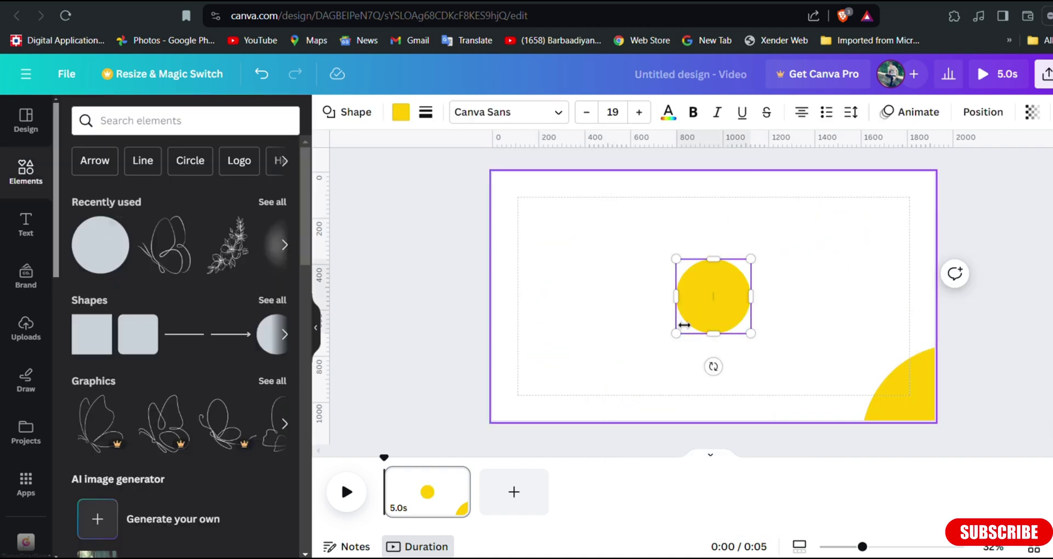
Enlarge the central yellow circle and place two small circles around its upper-left edge, colouring the second one grey
drag(684, 325, 665, 343)
drag(707, 310, 649, 250)
click(86, 261)
drag(677, 199, 684, 241)
click(400, 112)
click(158, 401)
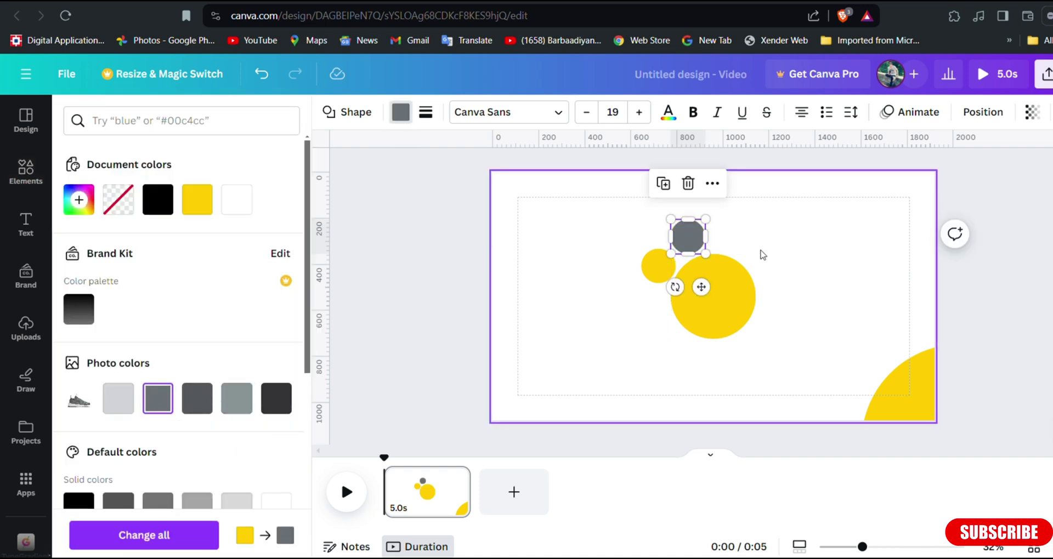
Duplicate the small grey circle twice along the large circle's upper-right edge, colouring the first copy violet and recolouring the second
key(ctrl+d)
drag(725, 210, 740, 238)
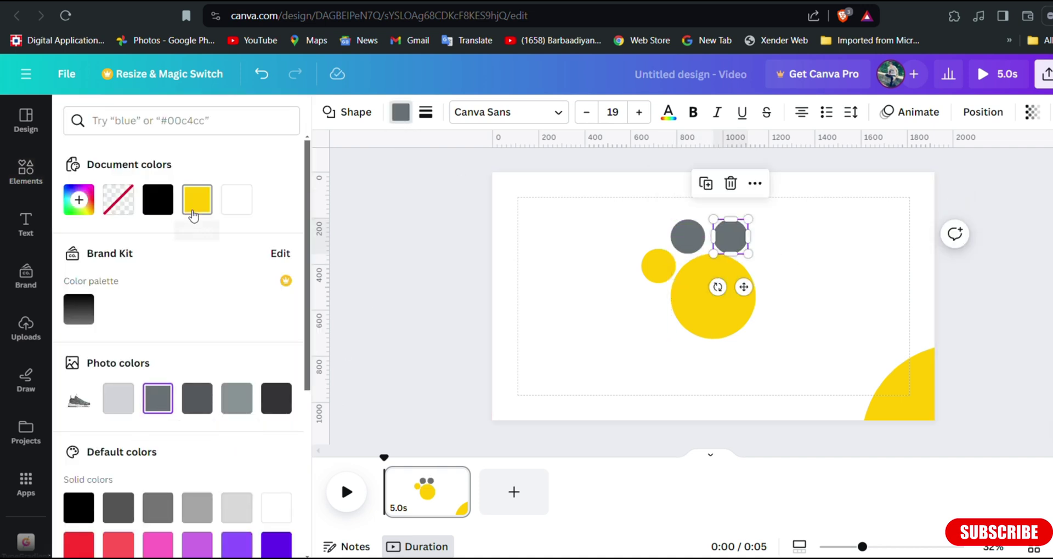
click(282, 546)
key(ctrl+d)
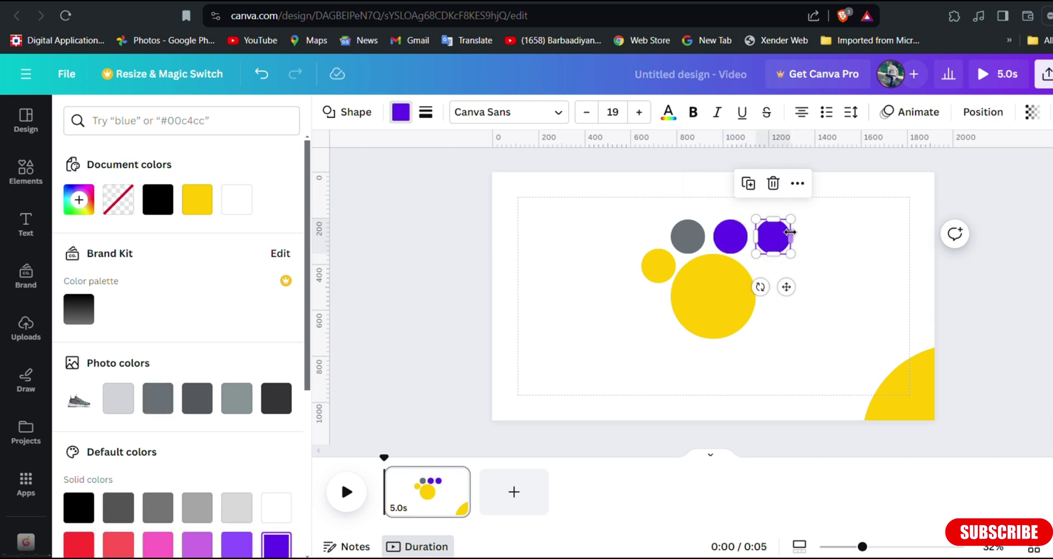
drag(770, 236, 773, 270)
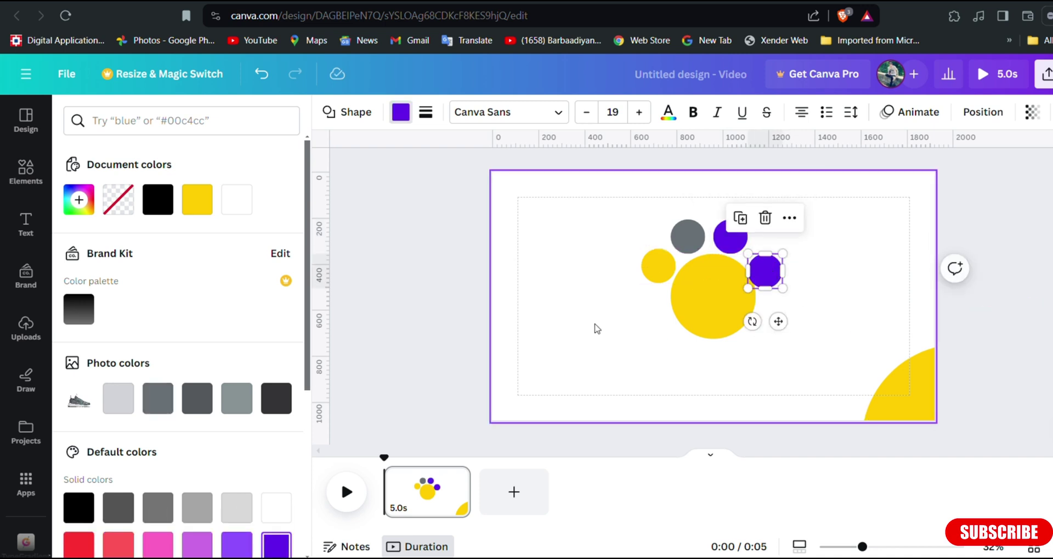
scroll(195, 438, down, 3)
click(194, 442)
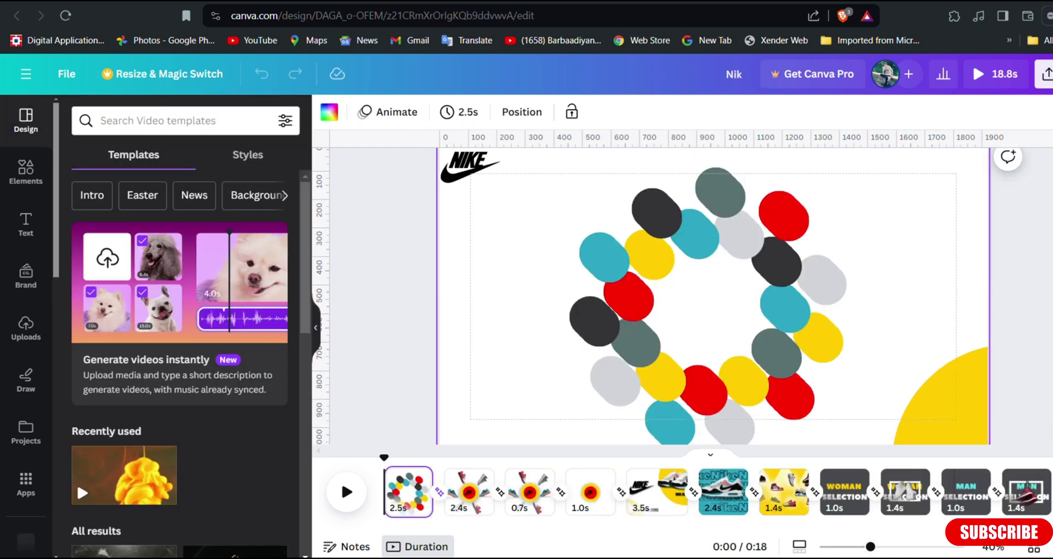
Examine the custom animation paths of the coloured circles on the first page of the finished Nike video
drag(870, 547, 859, 547)
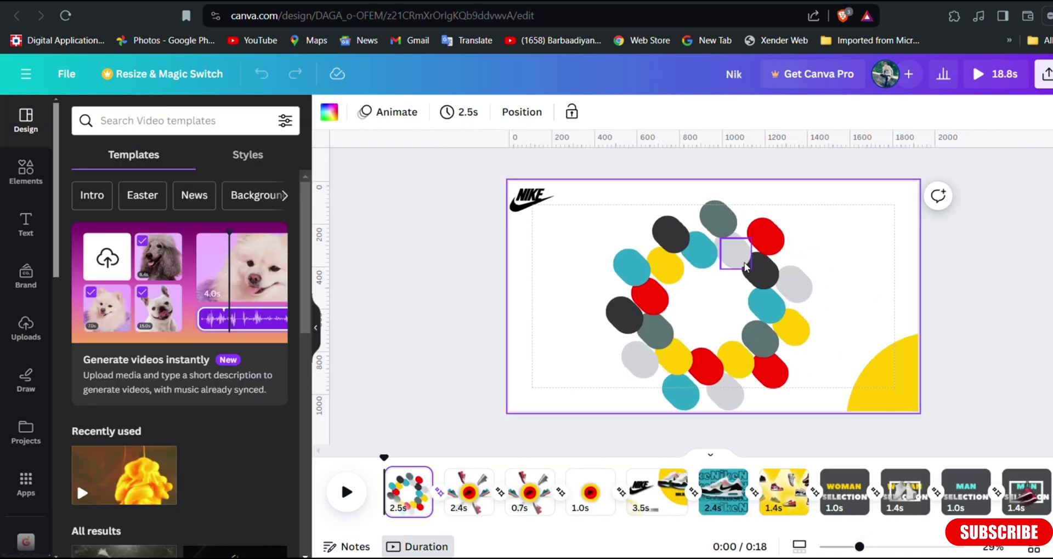
click(388, 119)
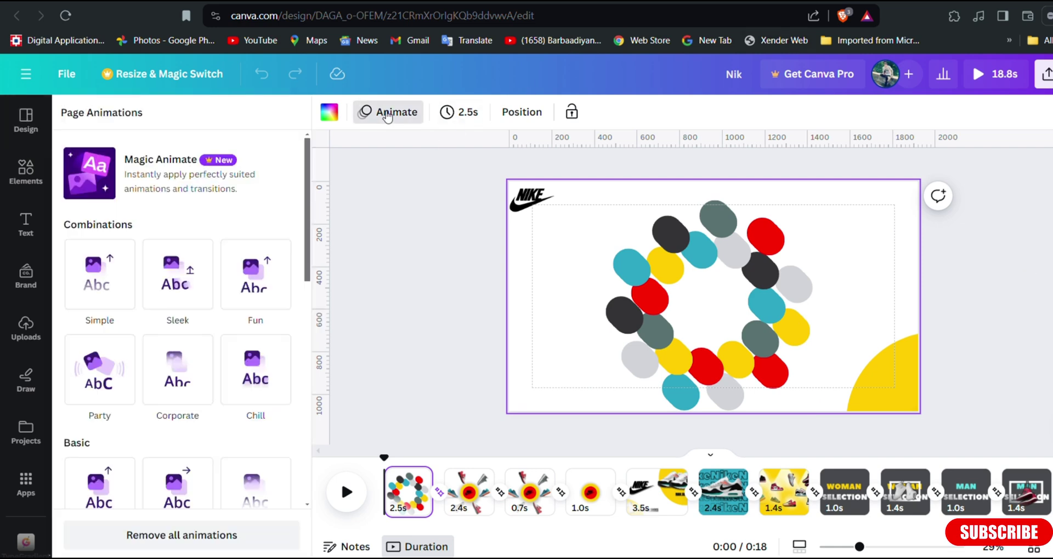
click(481, 261)
click(439, 299)
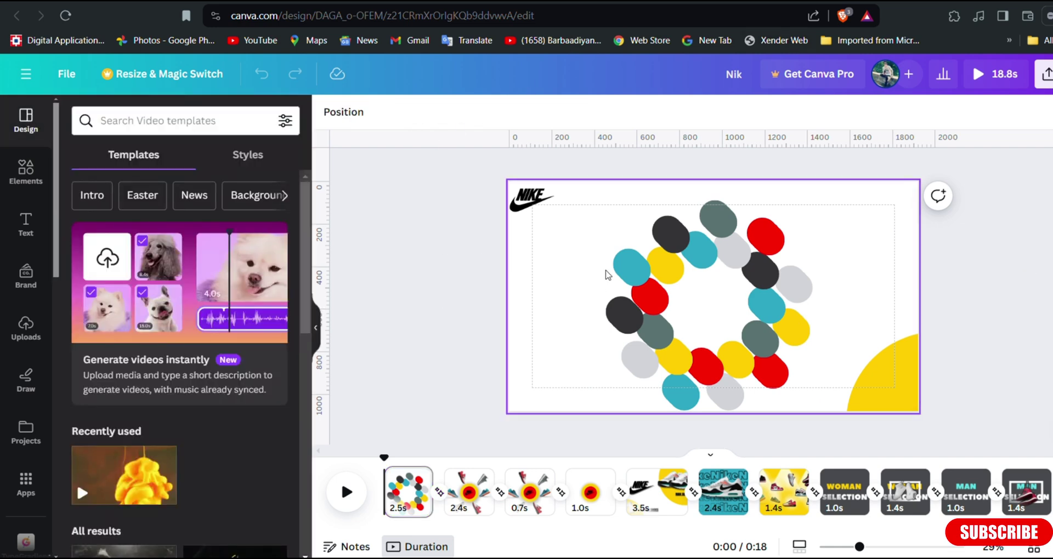
drag(603, 276, 795, 401)
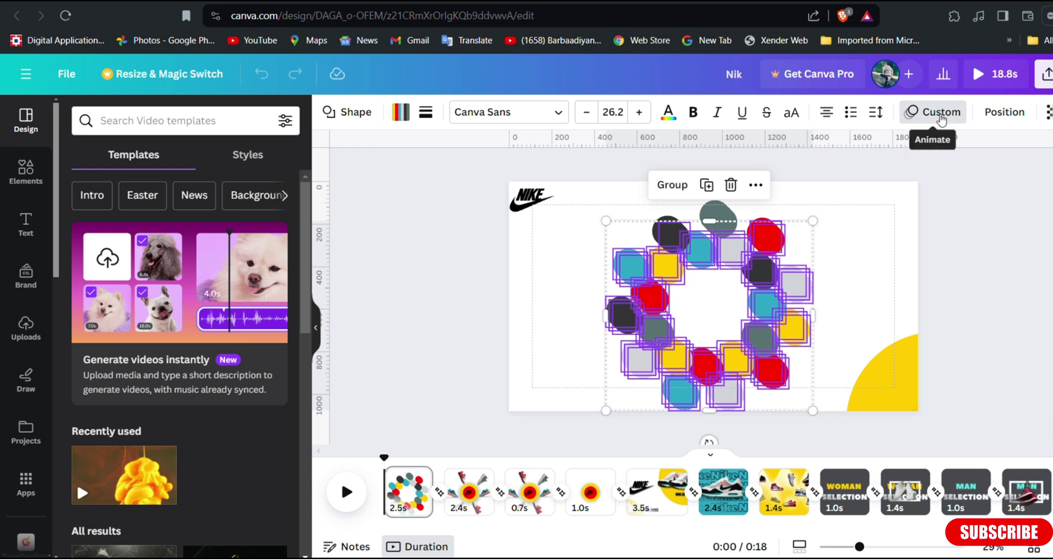
click(940, 118)
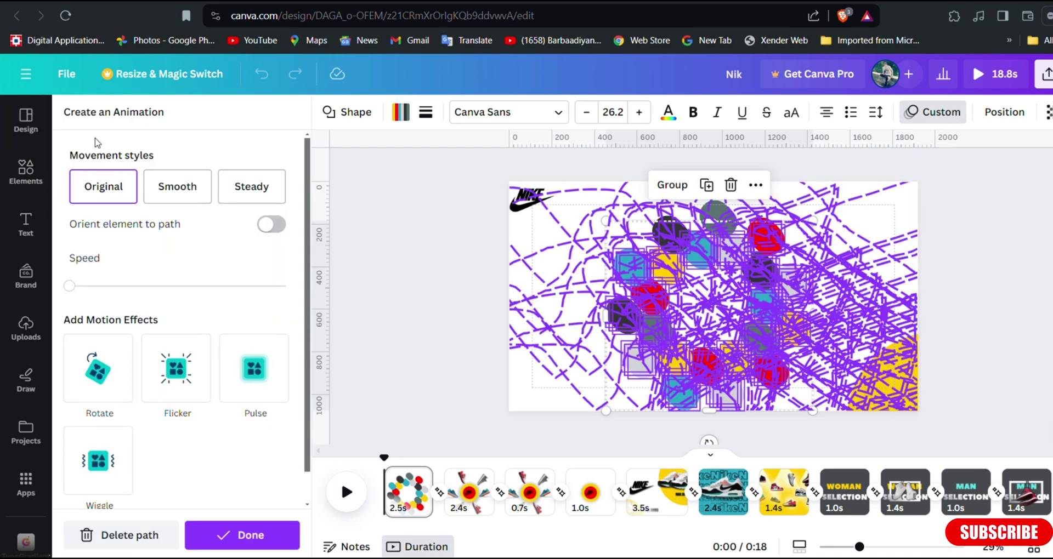
click(93, 196)
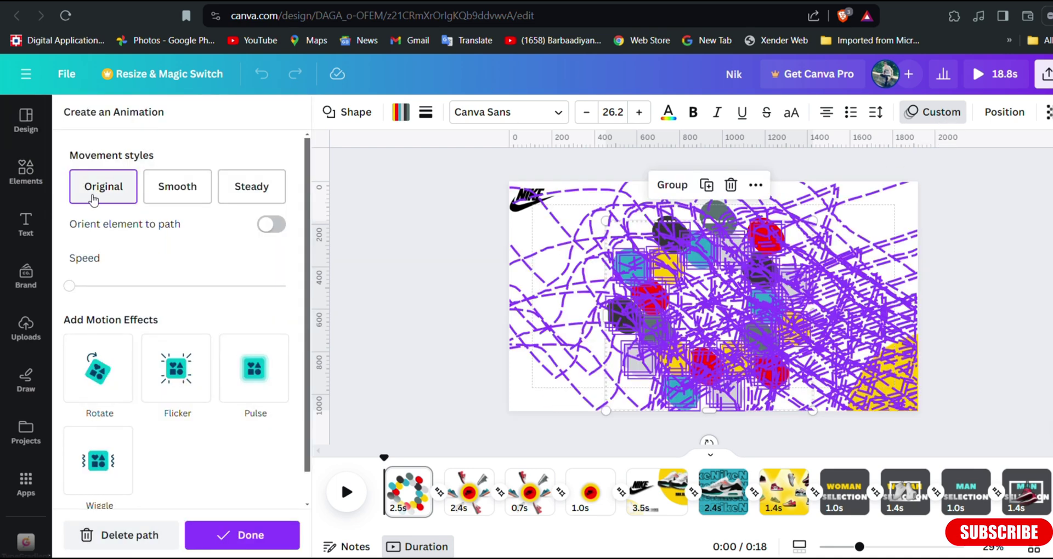
click(439, 272)
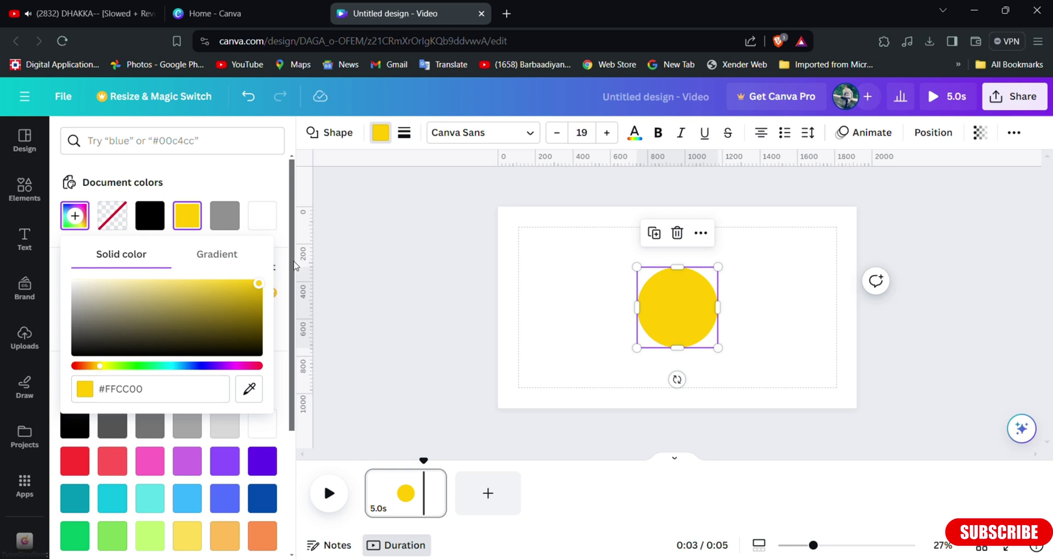
click(564, 260)
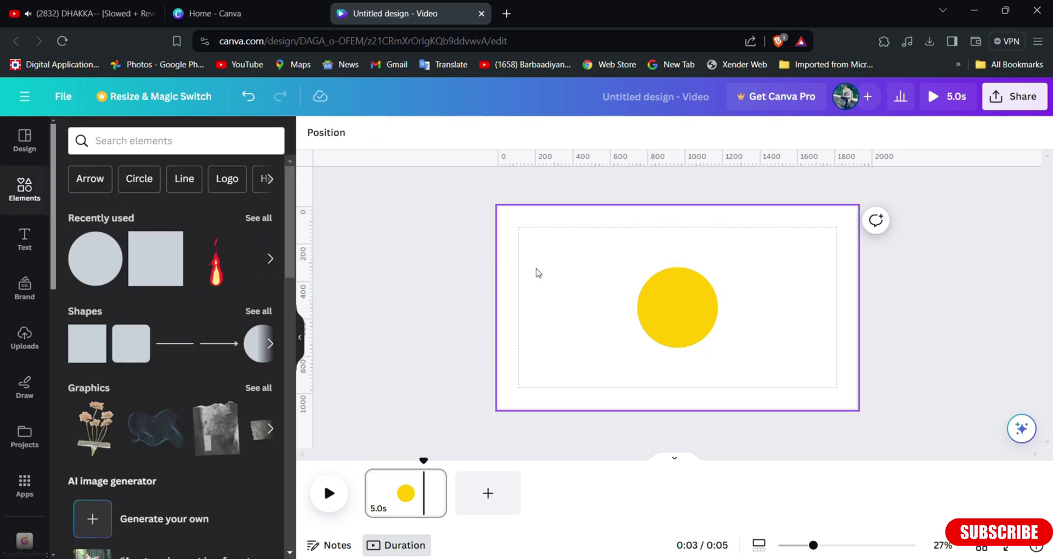
Add the uploaded teal and orange running shoe, shrink it, and place it at the page's upper-right edge
click(20, 326)
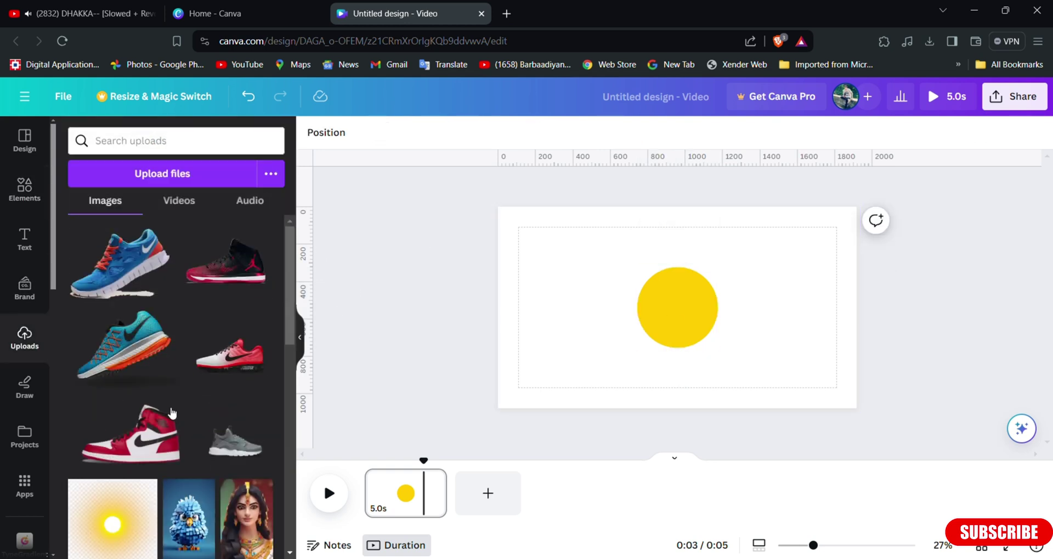
click(134, 369)
drag(698, 351, 745, 347)
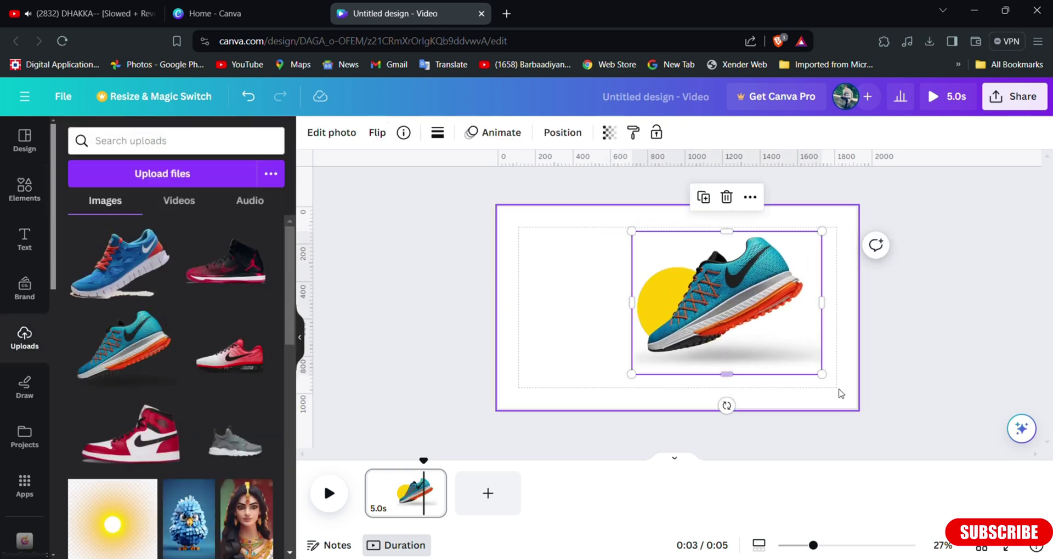
drag(822, 371, 856, 300)
click(813, 332)
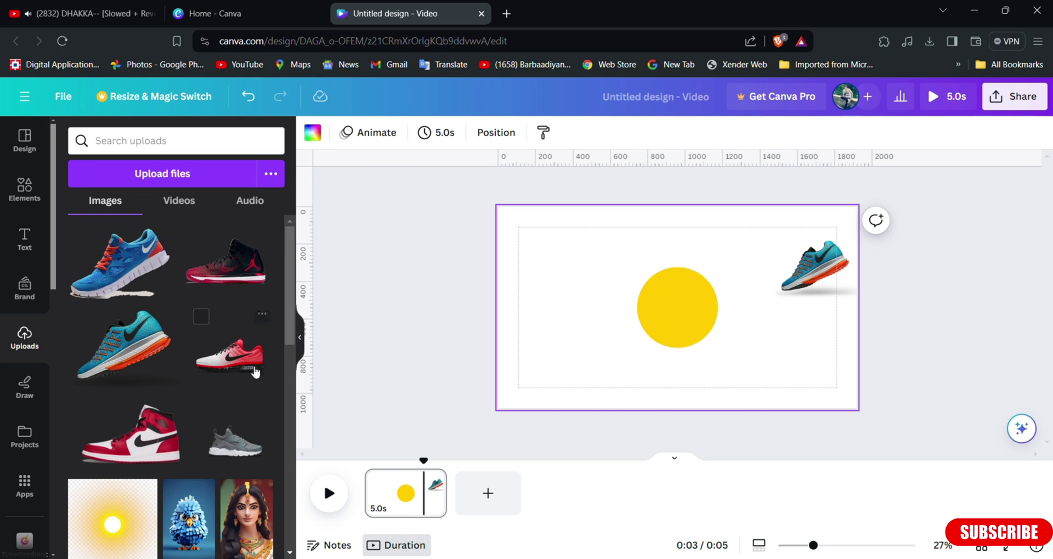
Add a square, narrow it into a slim tilted bar, and place it against the inner side of the teal shoe
click(24, 189)
click(139, 287)
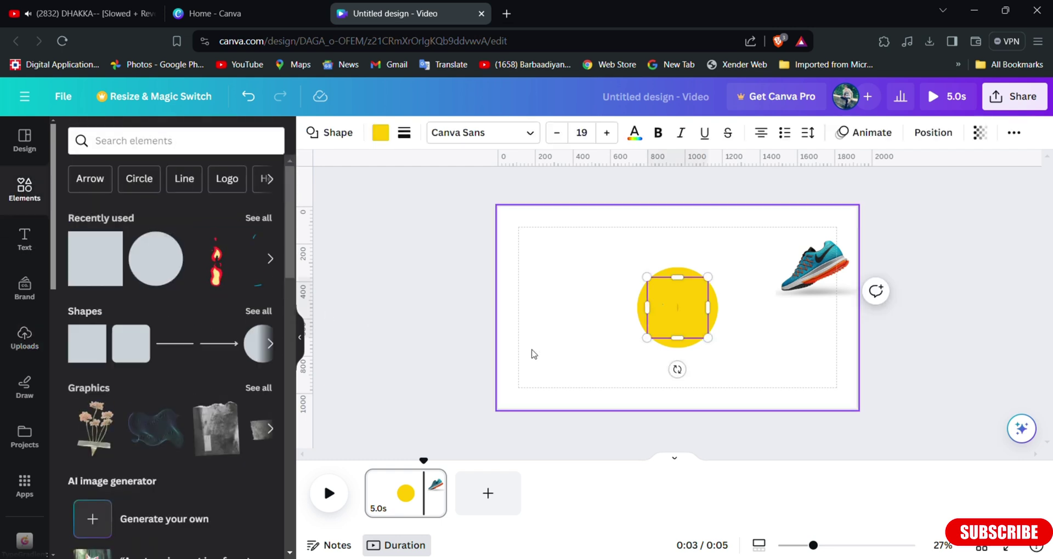
drag(639, 329, 778, 329)
drag(773, 290, 777, 294)
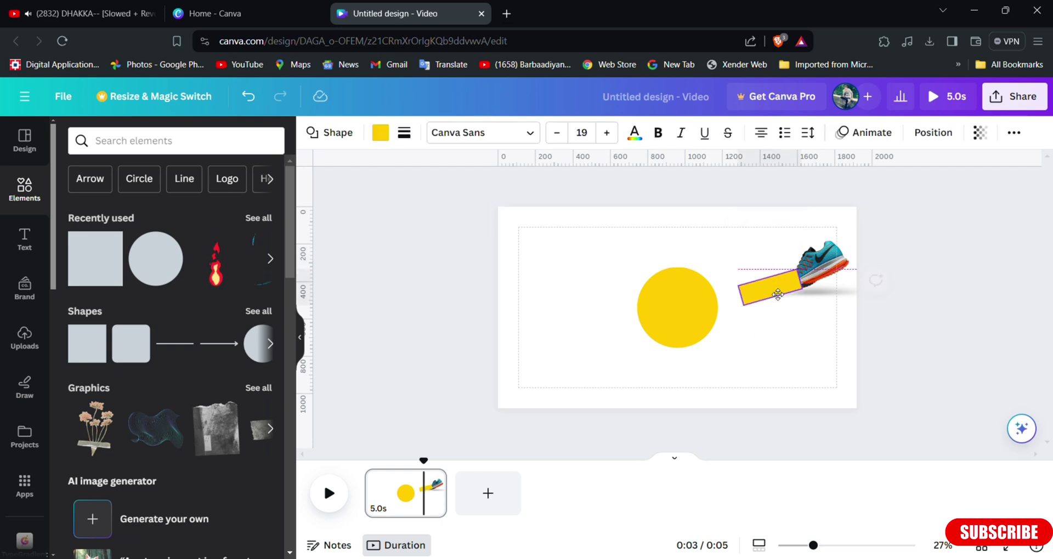
Set the bar's transparency to 0, group it with the teal shoe, and move the group beside the yellow circle
click(980, 133)
drag(934, 190, 846, 186)
click(830, 328)
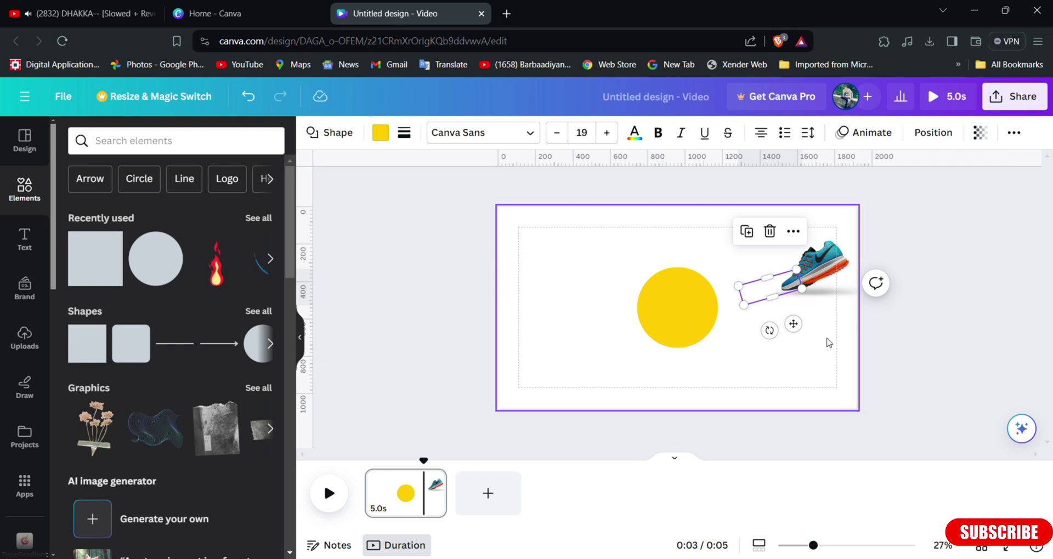
drag(782, 277, 769, 298)
click(774, 206)
click(775, 367)
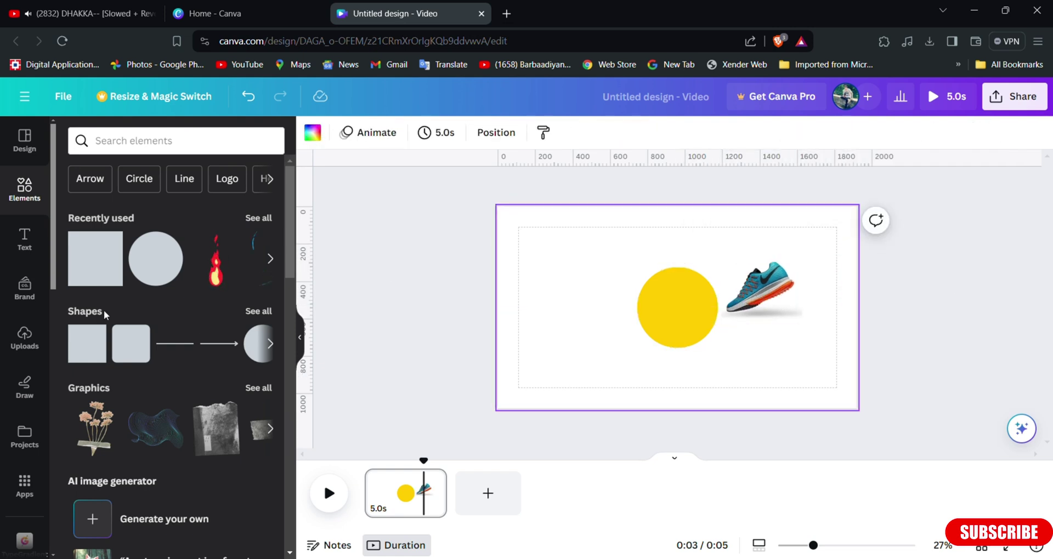
Duplicate the teal shoe group, flip the copied shoe horizontally, and place it on the yellow circle's left side
click(798, 301)
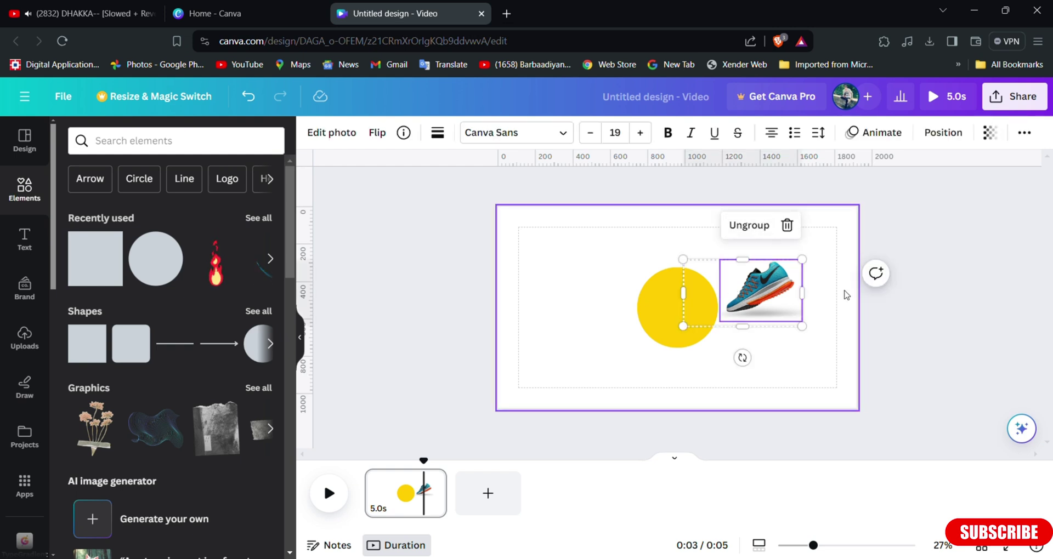
drag(798, 304, 671, 309)
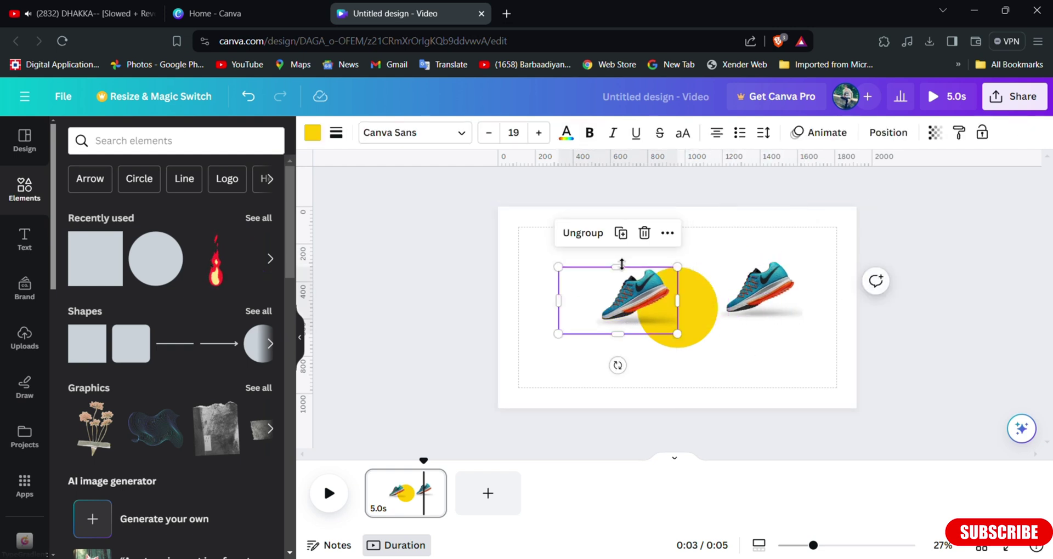
click(333, 134)
click(332, 135)
click(647, 307)
click(381, 135)
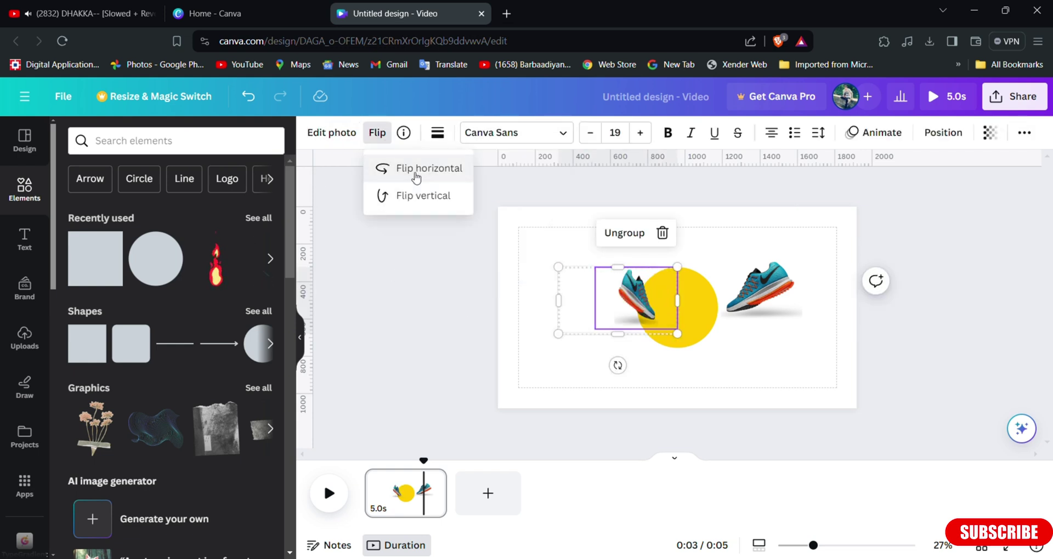
click(417, 172)
drag(645, 301, 600, 296)
Add the uploaded red and white shoe, shrink it, and place it in the page's lower-right corner
click(24, 337)
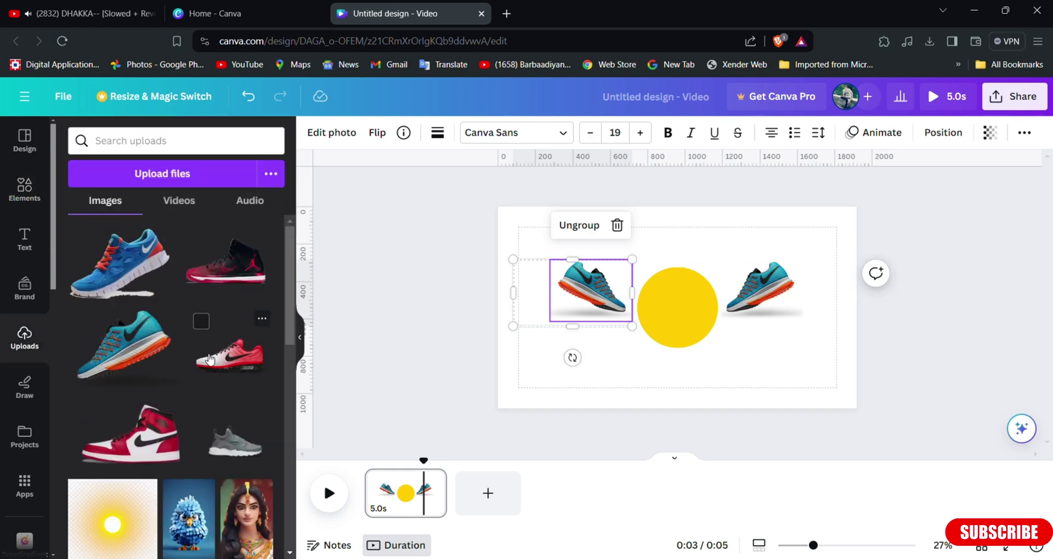
click(229, 356)
drag(693, 338, 793, 395)
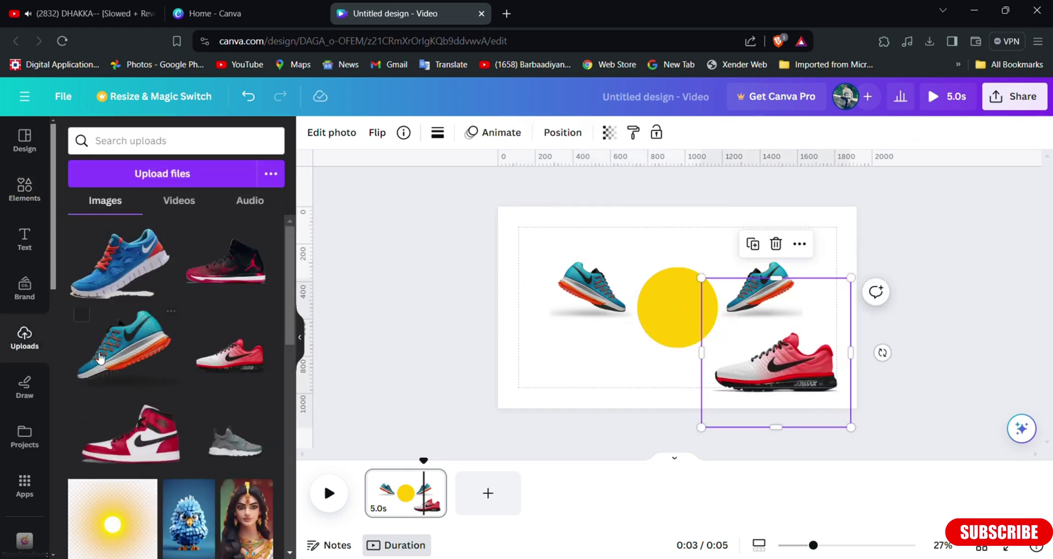
Add a square, flatten it into a bar against the red and white shoe's toe, and set its transparency to 0
click(8, 203)
click(96, 258)
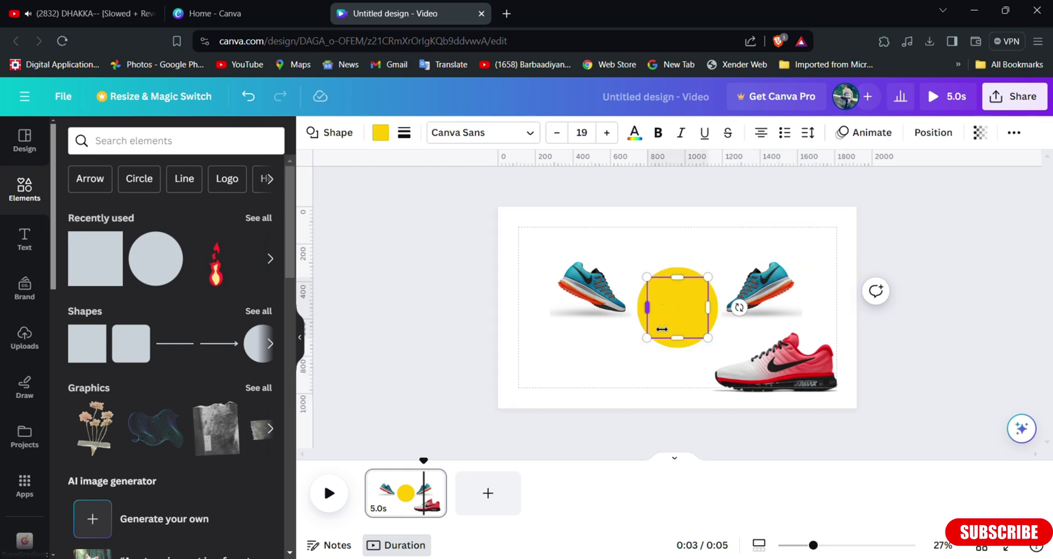
drag(688, 321, 699, 387)
drag(695, 344, 725, 376)
click(640, 375)
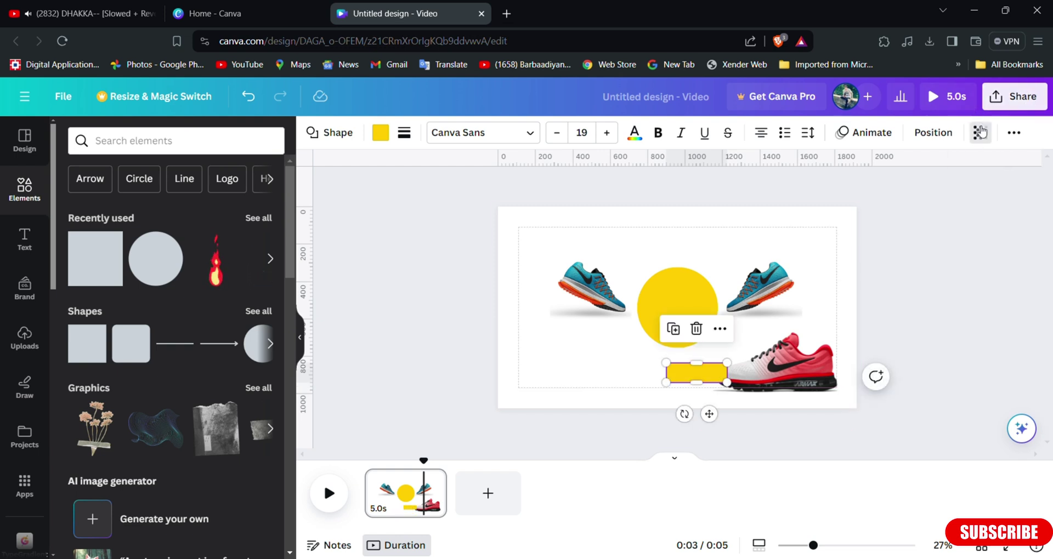
click(980, 132)
drag(939, 184, 855, 184)
click(980, 131)
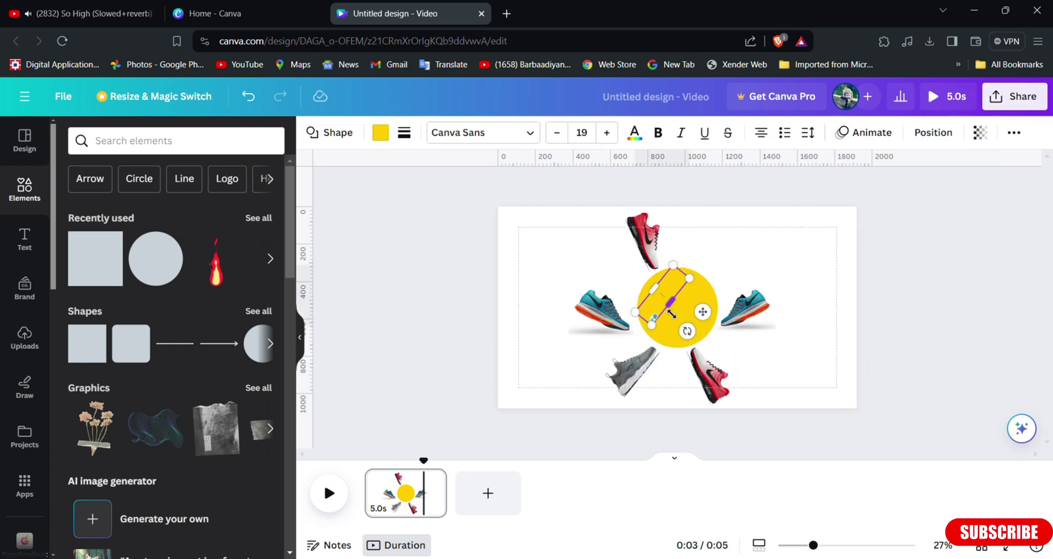
Place the tilted bar against the grey shoe with its transparency set to 0, and group it with the shoe
drag(671, 313, 670, 344)
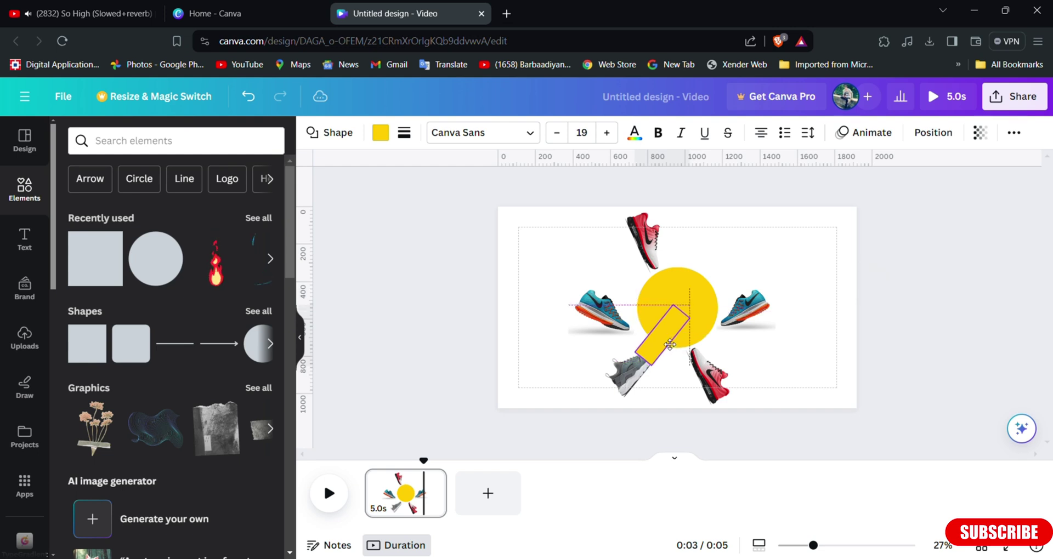
click(975, 136)
drag(940, 184, 849, 185)
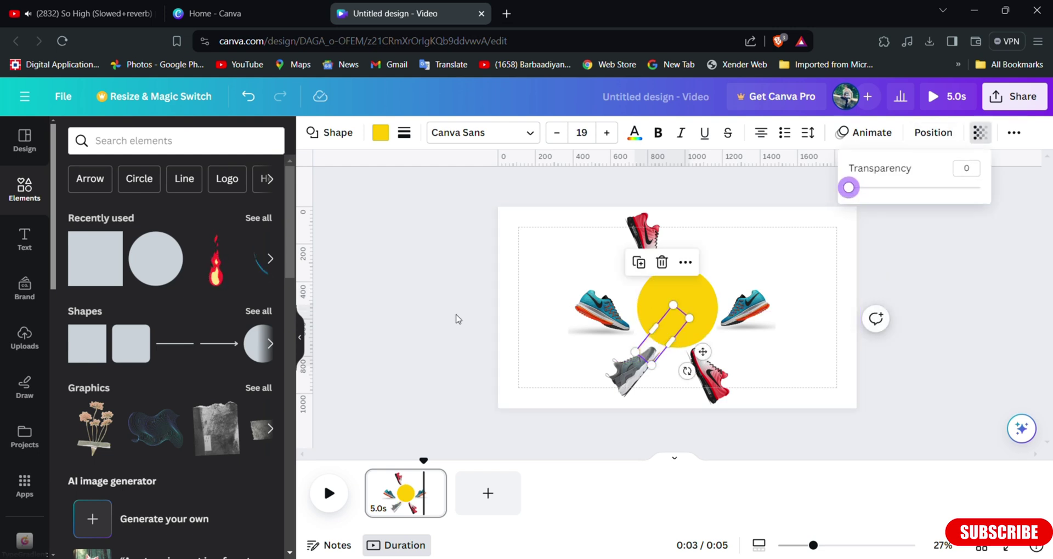
click(439, 316)
drag(650, 384, 644, 355)
click(594, 271)
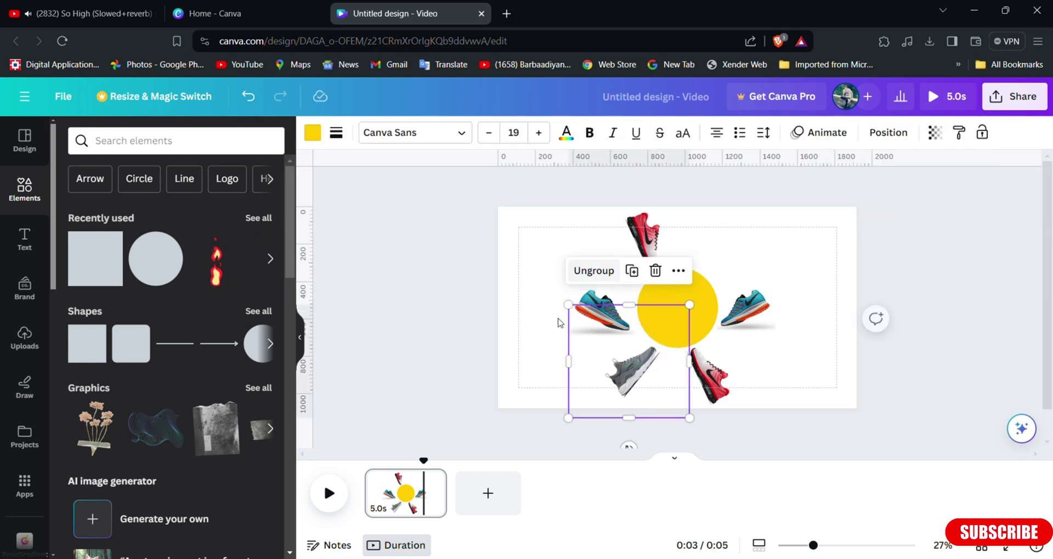
Duplicate the grey shoe group, rotate the copy, and place it at the yellow circle's upper right
click(678, 270)
click(723, 261)
drag(718, 363, 716, 276)
drag(825, 251, 623, 273)
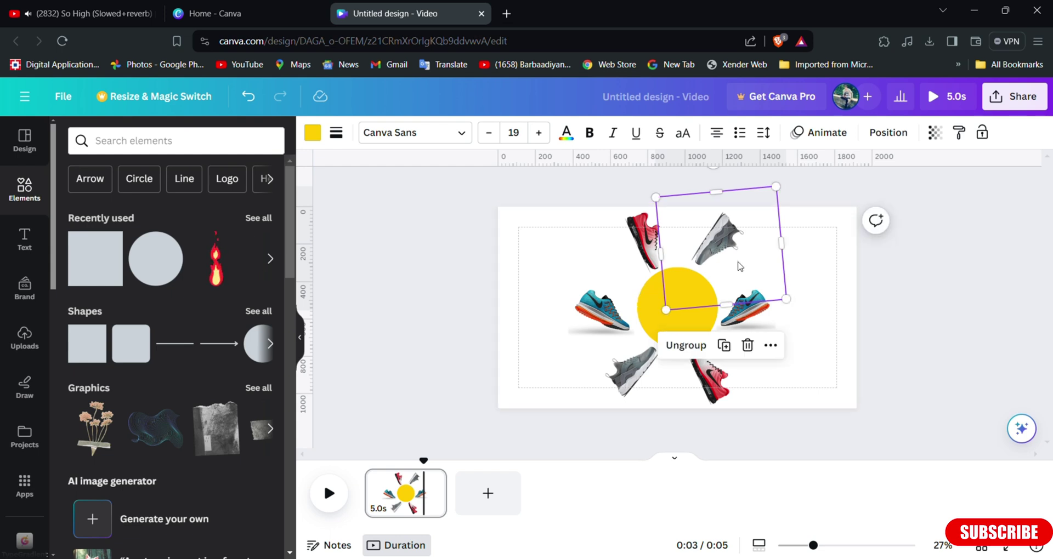
drag(735, 265, 760, 278)
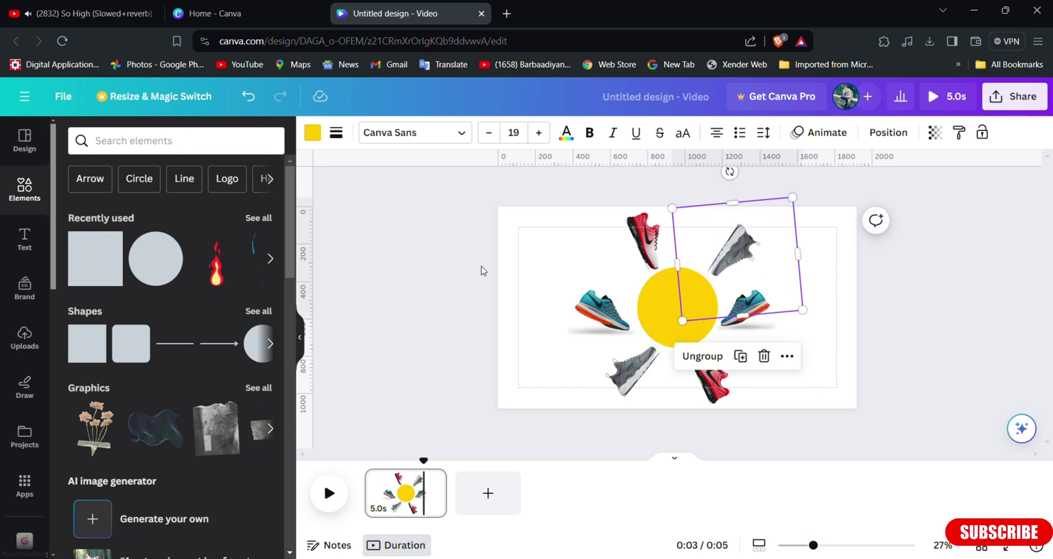
click(465, 261)
Size the new shape as a smaller circle centred inside the yellow circle and recolour it bright red
click(675, 311)
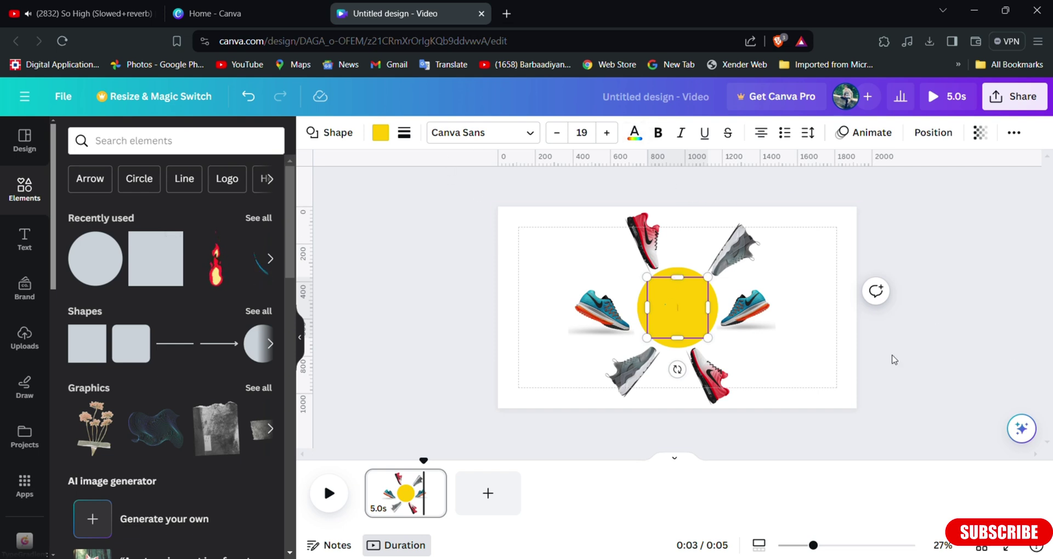
click(893, 360)
click(677, 307)
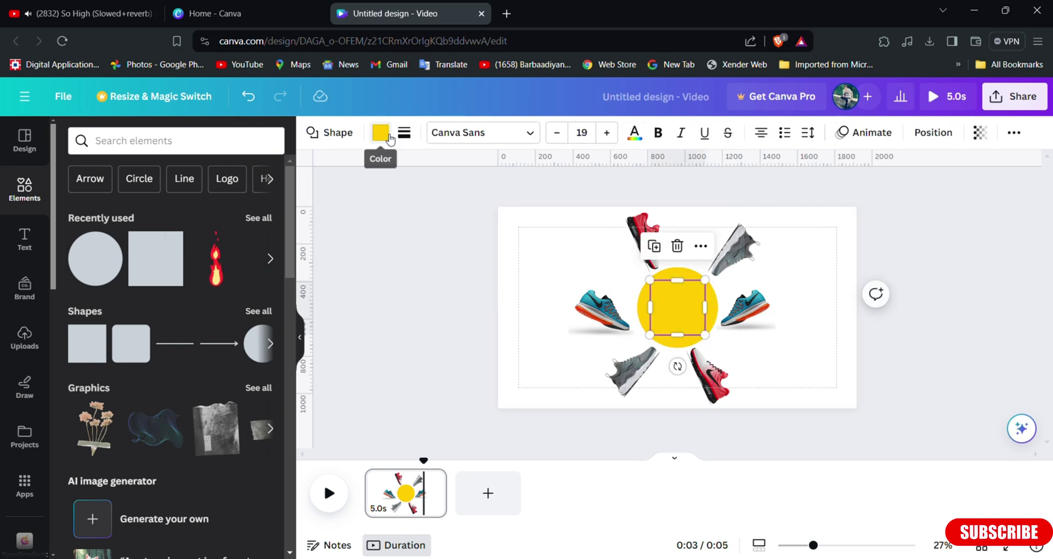
click(380, 132)
click(149, 444)
click(83, 222)
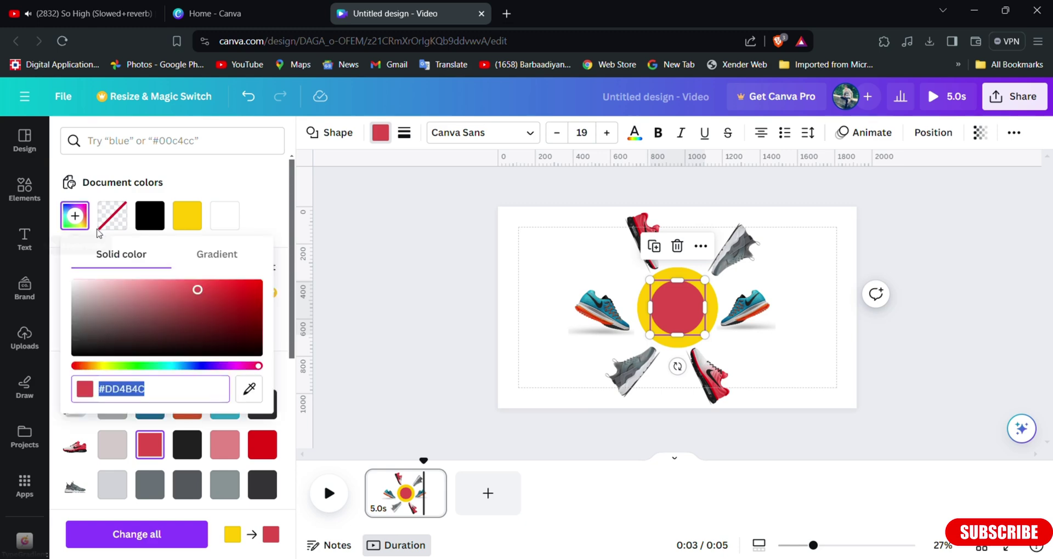
drag(197, 290, 369, 278)
click(370, 279)
drag(814, 388, 685, 360)
click(936, 364)
Add the uploaded black Nike logo and shrink it to fit over the red circle
click(25, 337)
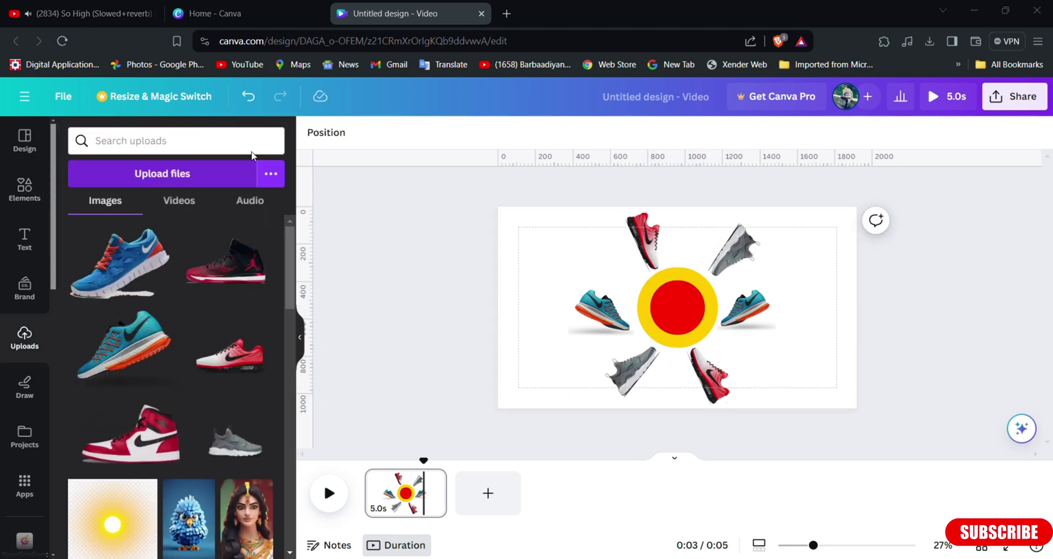
click(159, 266)
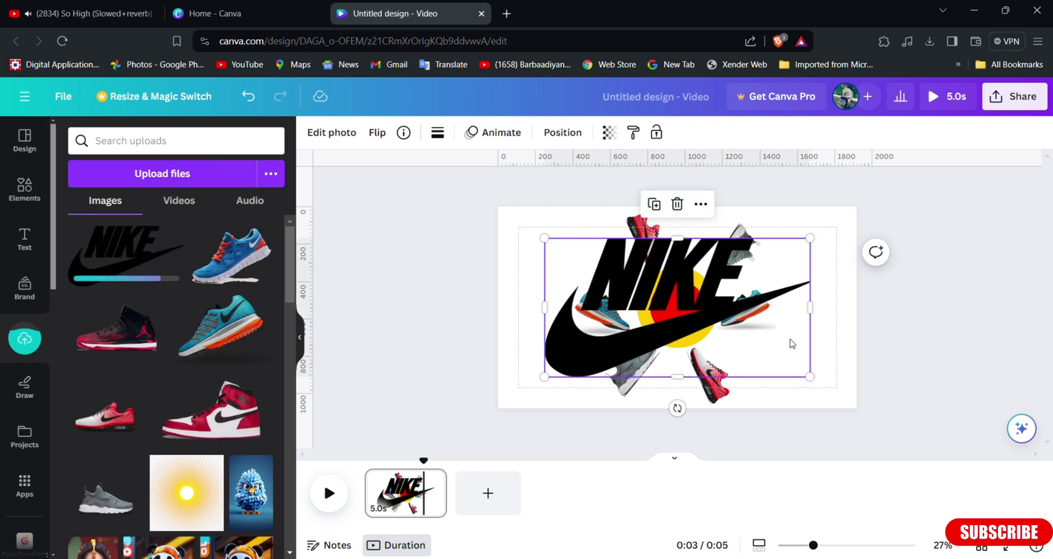
drag(813, 387, 687, 310)
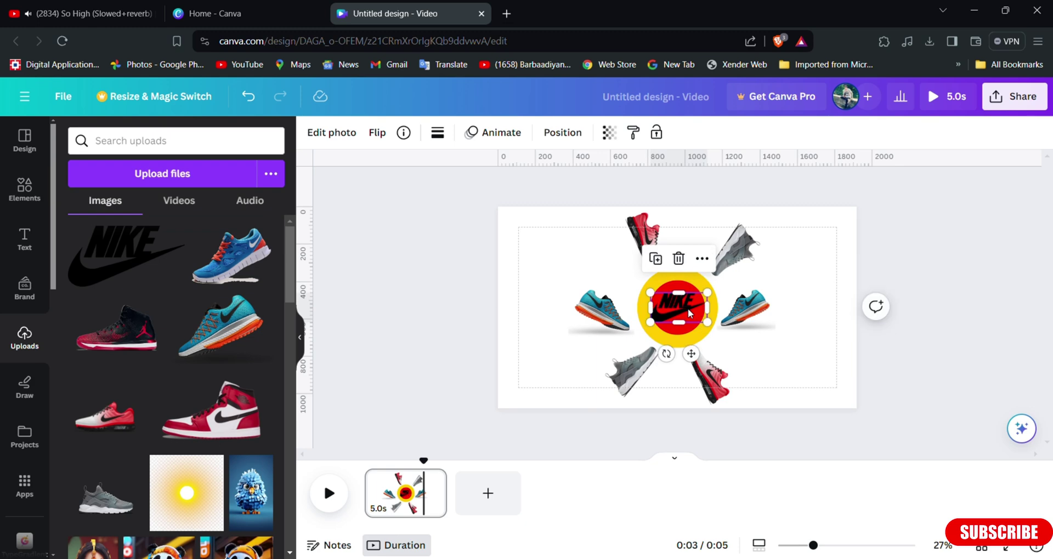
Apply a Drop shadow to the upper red shoe and the upper grey shoe
click(639, 232)
click(351, 137)
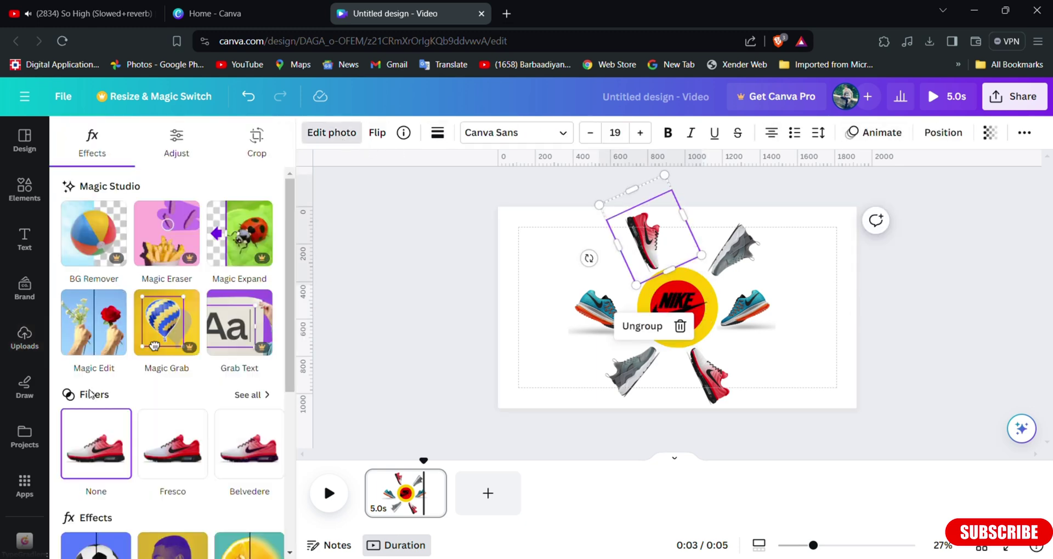
scroll(165, 384, down, 1)
click(90, 499)
click(175, 314)
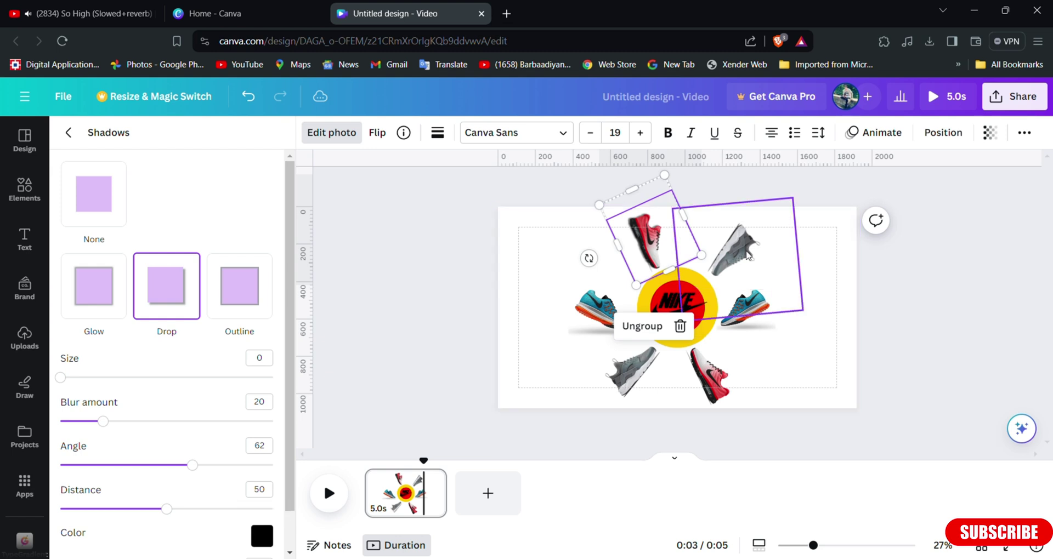
click(748, 256)
click(167, 323)
Apply a Drop shadow to the teal shoe on the circle's left side
click(608, 325)
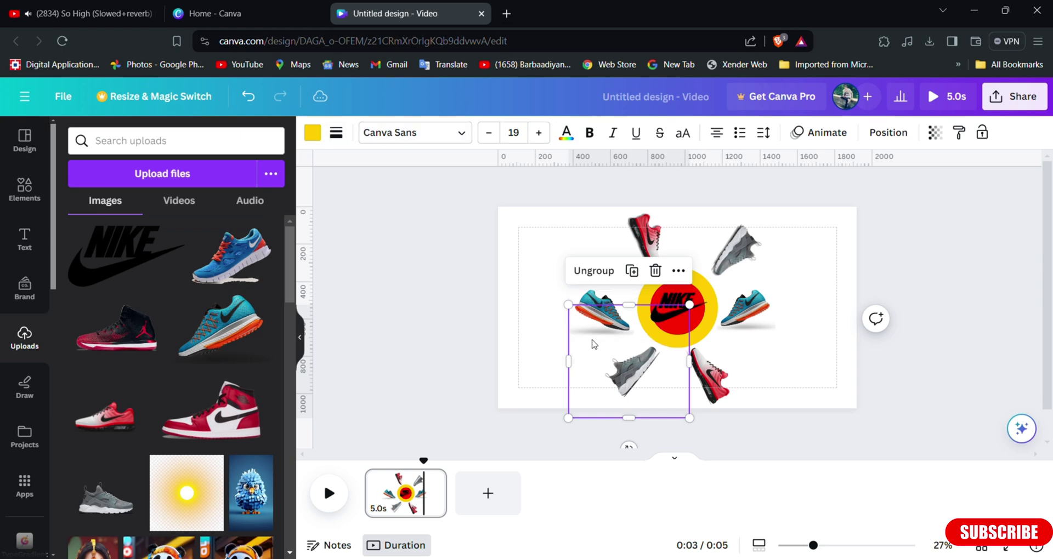
click(599, 311)
click(331, 132)
scroll(109, 439, down, 1)
click(110, 500)
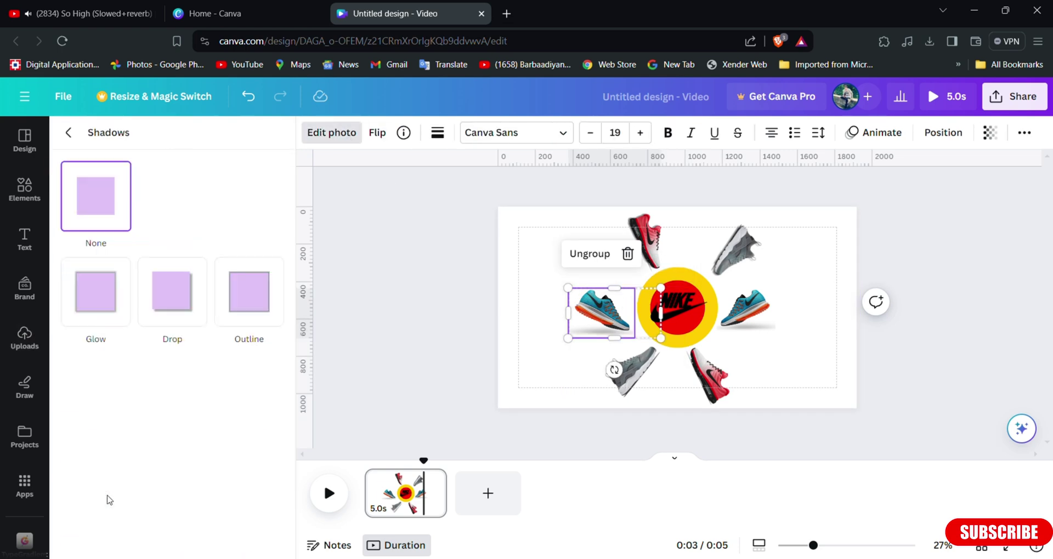
click(171, 290)
Apply the same Drop shadow to the lower red shoe, the right teal shoe, and the lower grey shoe
click(710, 375)
click(166, 287)
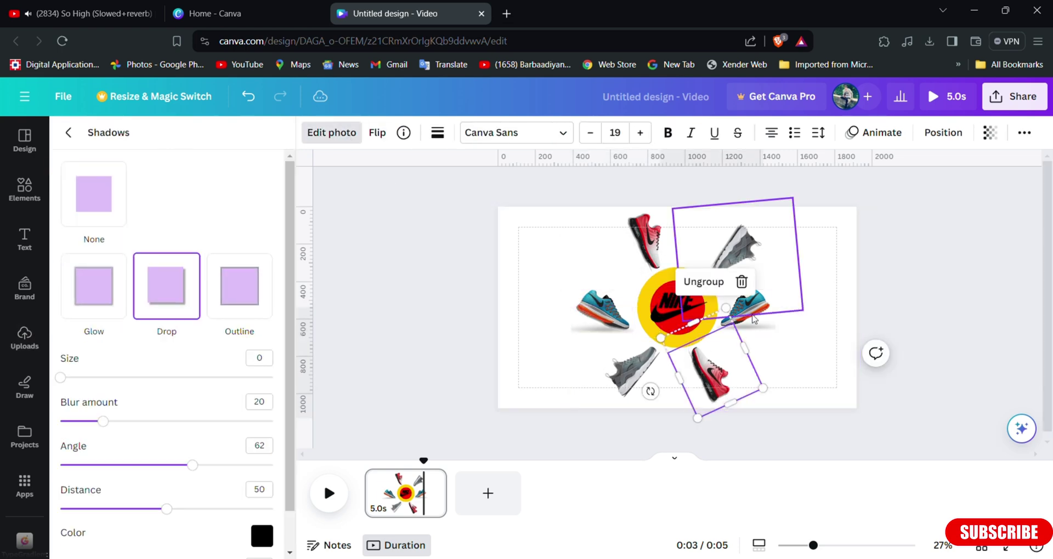
click(754, 319)
click(166, 287)
click(625, 396)
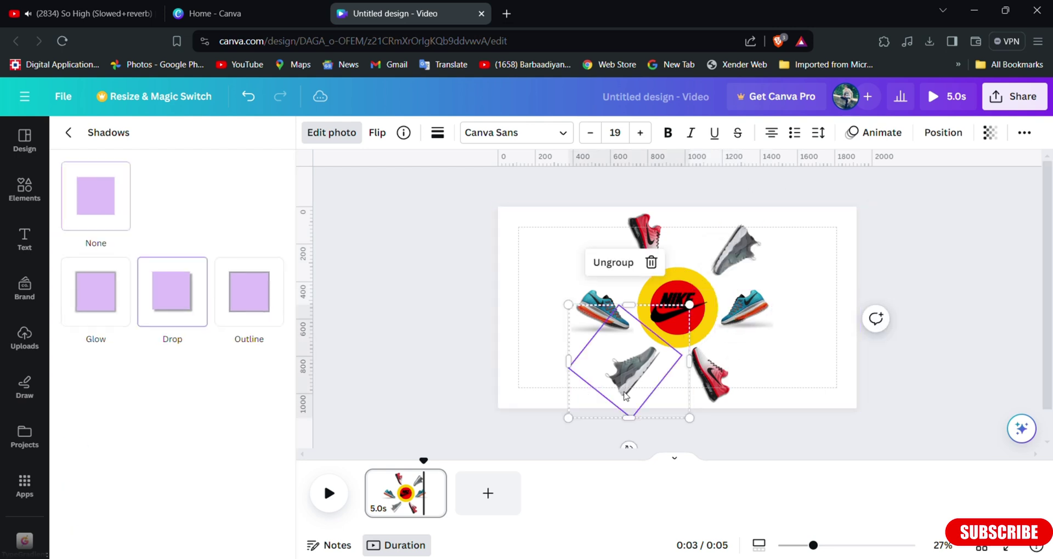
click(156, 289)
click(377, 313)
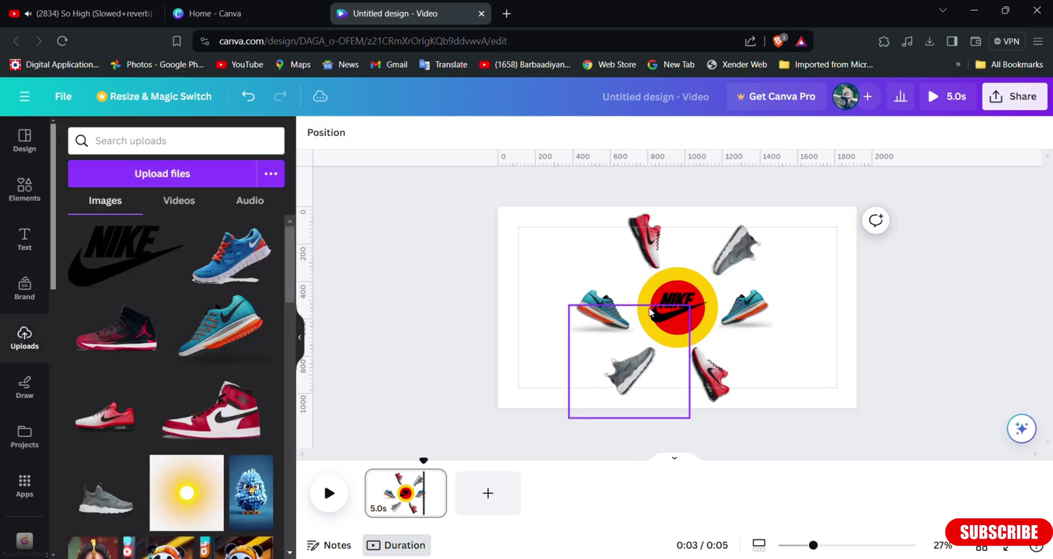
Shrink the Nike logo slightly and centre it on the red circle
mouse_move(691, 317)
mouse_down()
mouse_move(702, 324)
mouse_move(682, 311)
mouse_up()
click(820, 322)
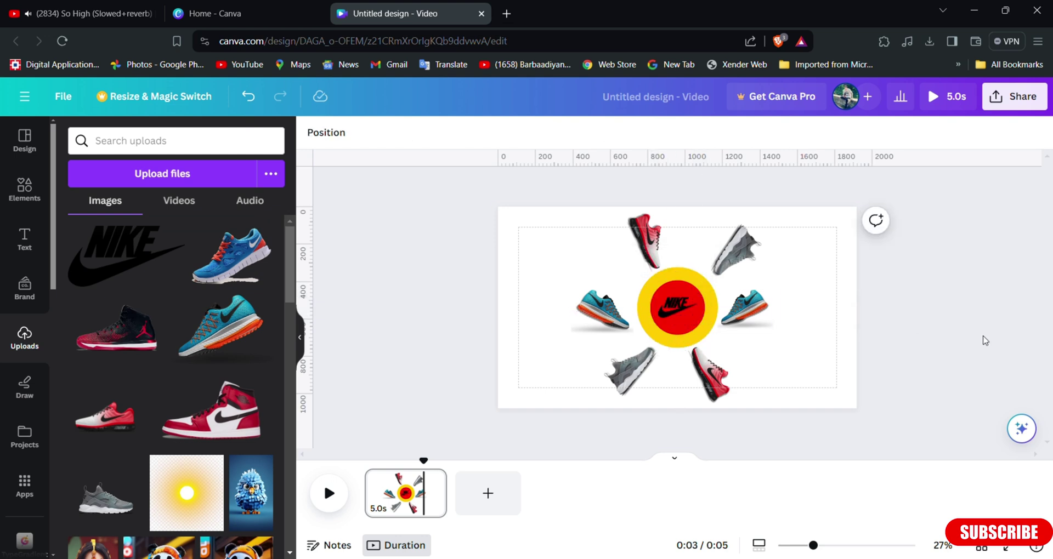
click(676, 308)
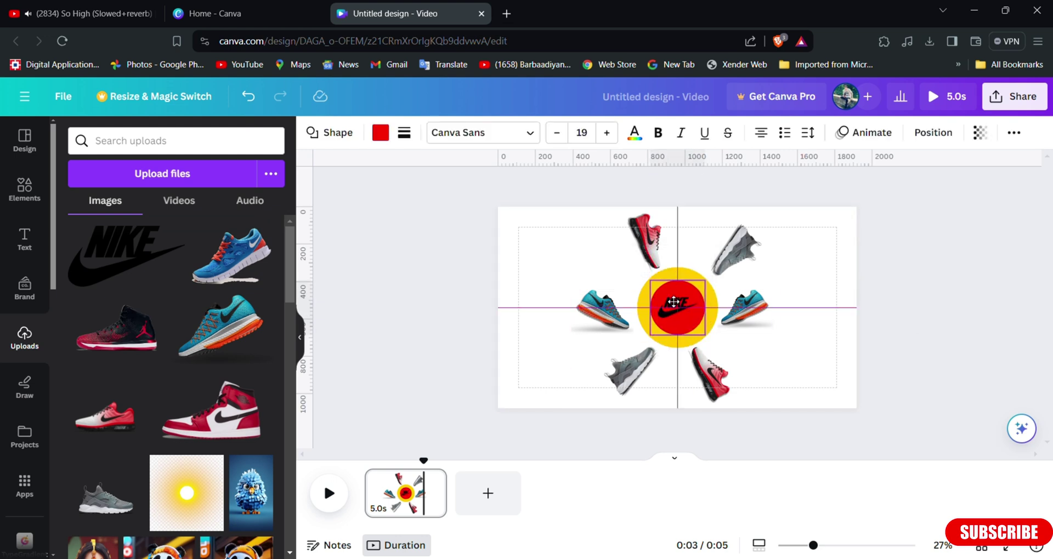
click(673, 302)
drag(680, 308, 686, 315)
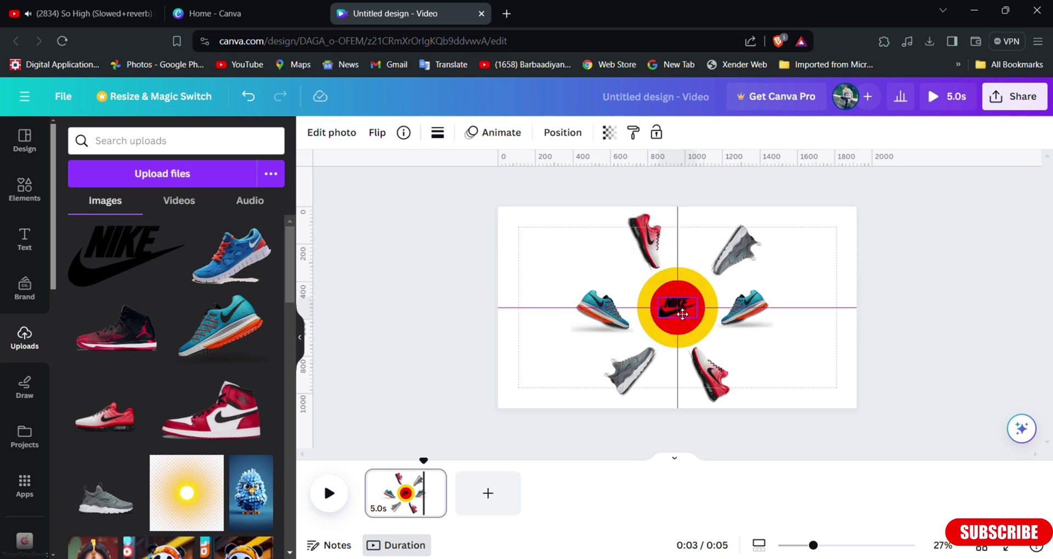
Apply the Rotate motion effect to the whole arrangement of shoes and logo circle as one group
click(836, 388)
drag(834, 394, 567, 245)
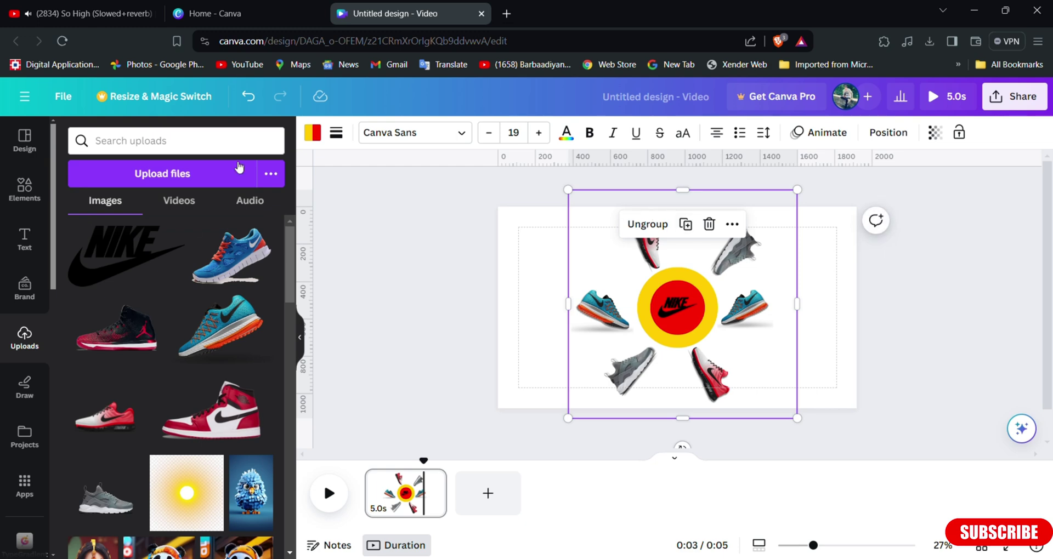
click(827, 135)
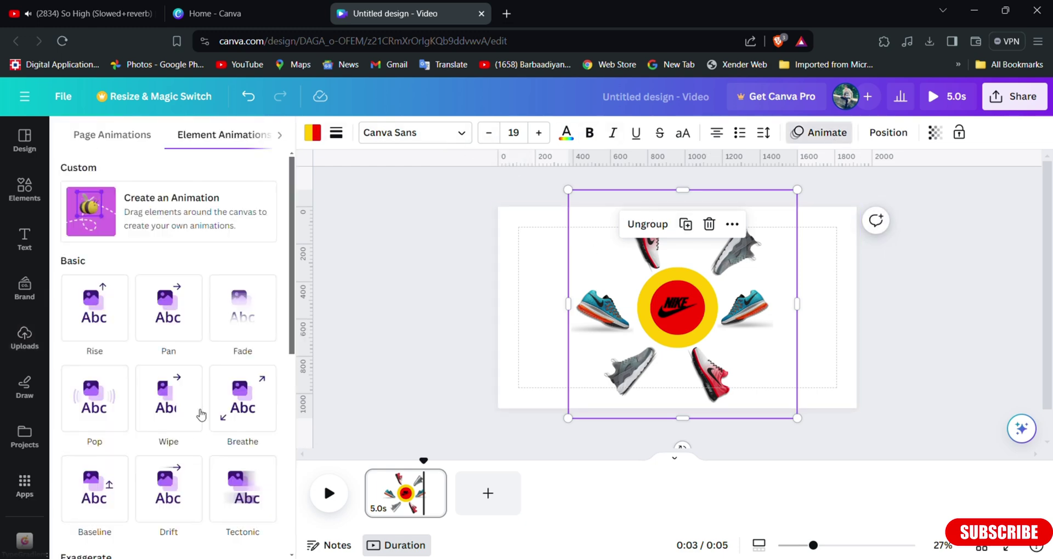
scroll(92, 427, down, 7)
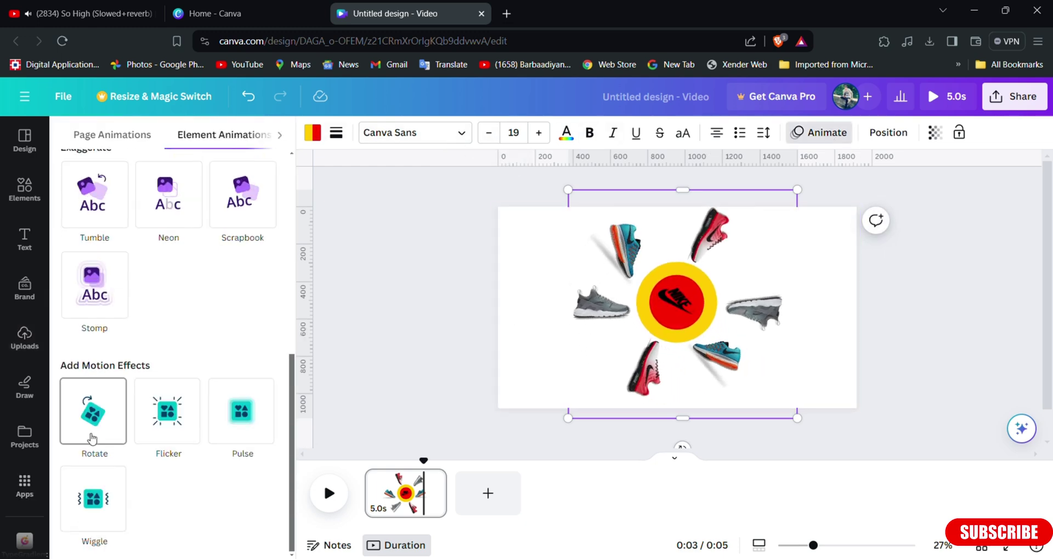
click(92, 437)
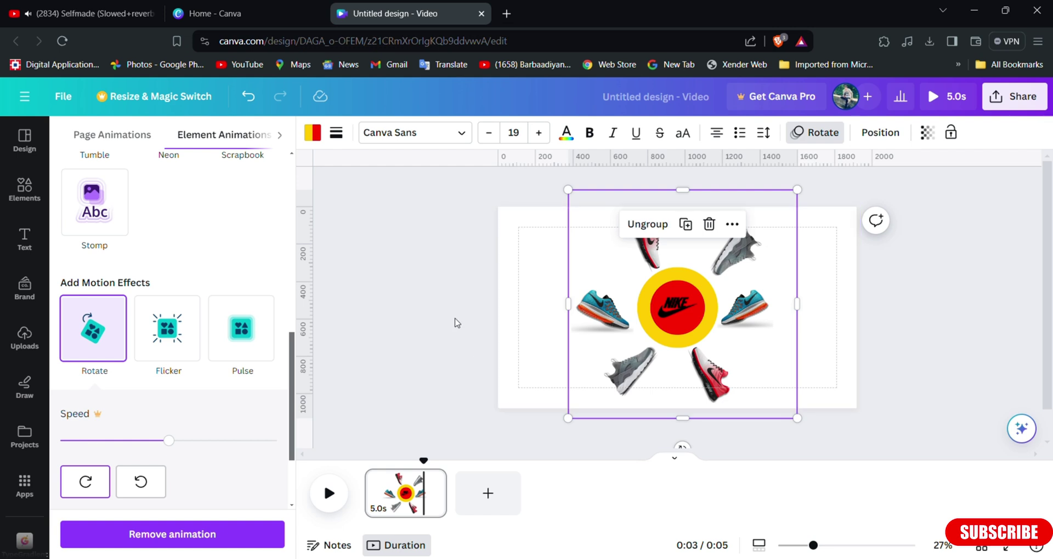
click(930, 331)
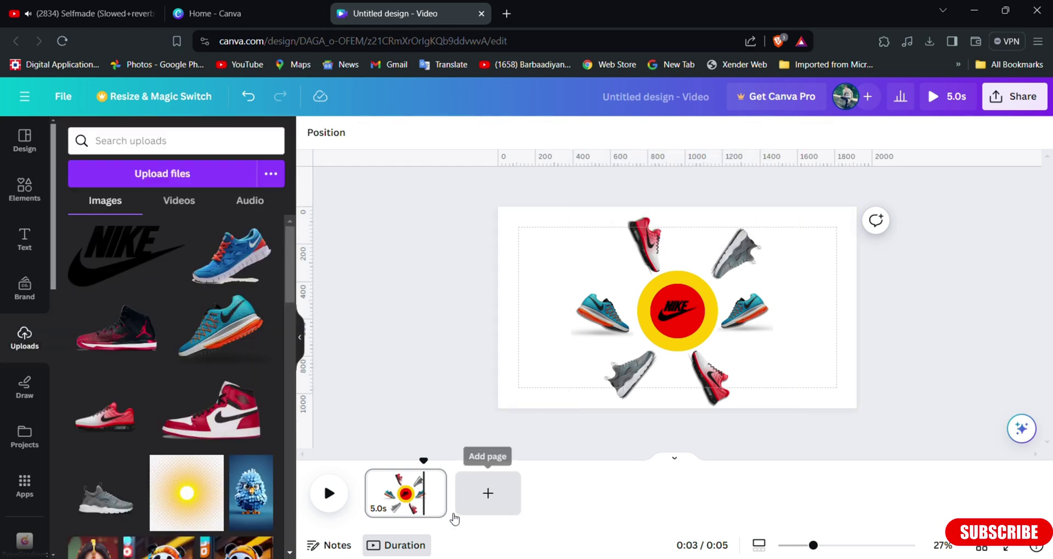
Duplicate the page with the shoe arrangement to make a second page
click(432, 480)
click(535, 274)
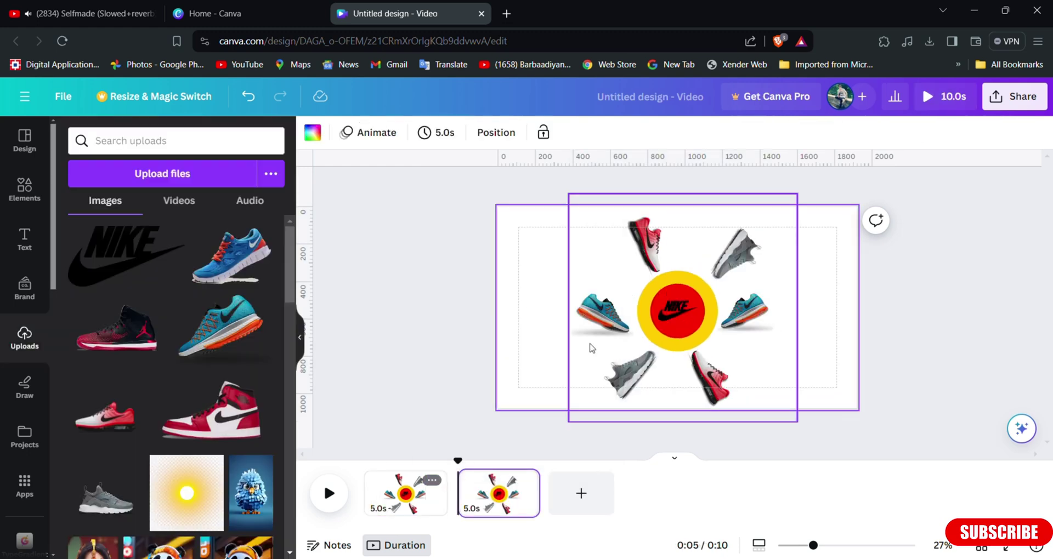
click(879, 356)
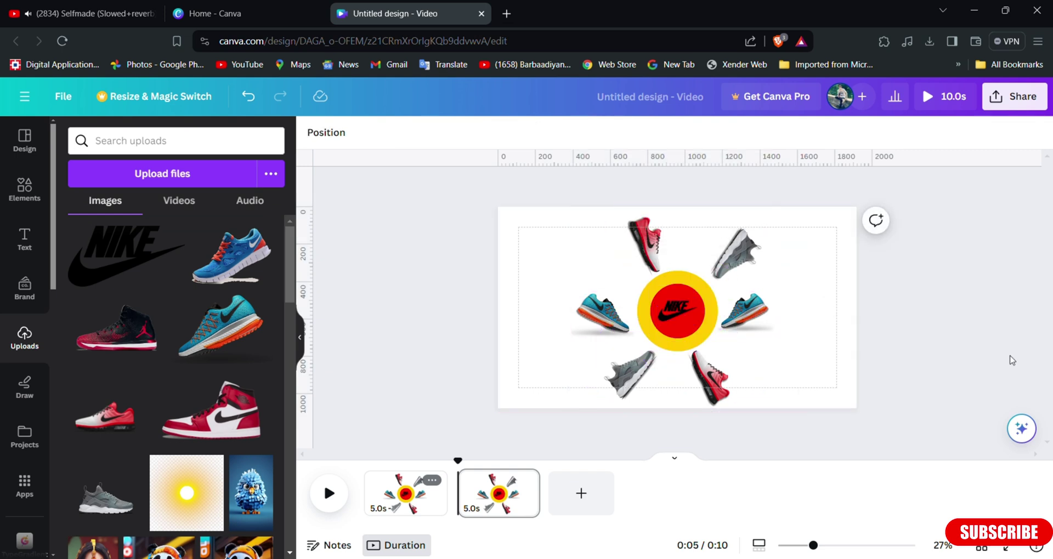
On the second page, move all six shoes inward so they stack on the central logo circle
click(722, 384)
drag(770, 398, 696, 318)
click(248, 96)
drag(633, 382, 681, 319)
click(679, 312)
drag(610, 319, 681, 314)
click(680, 313)
drag(646, 241, 690, 302)
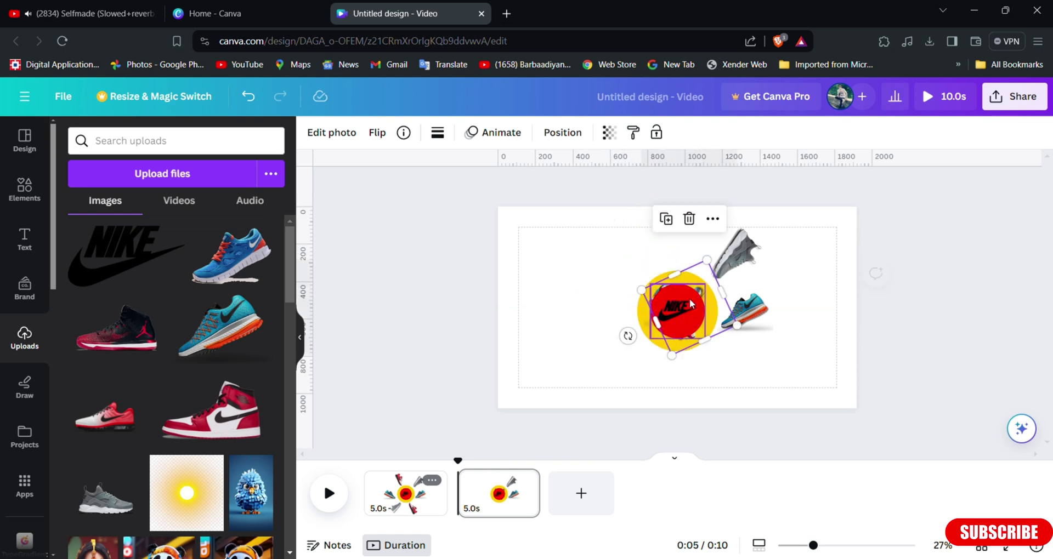
drag(735, 249, 680, 310)
drag(745, 314, 677, 317)
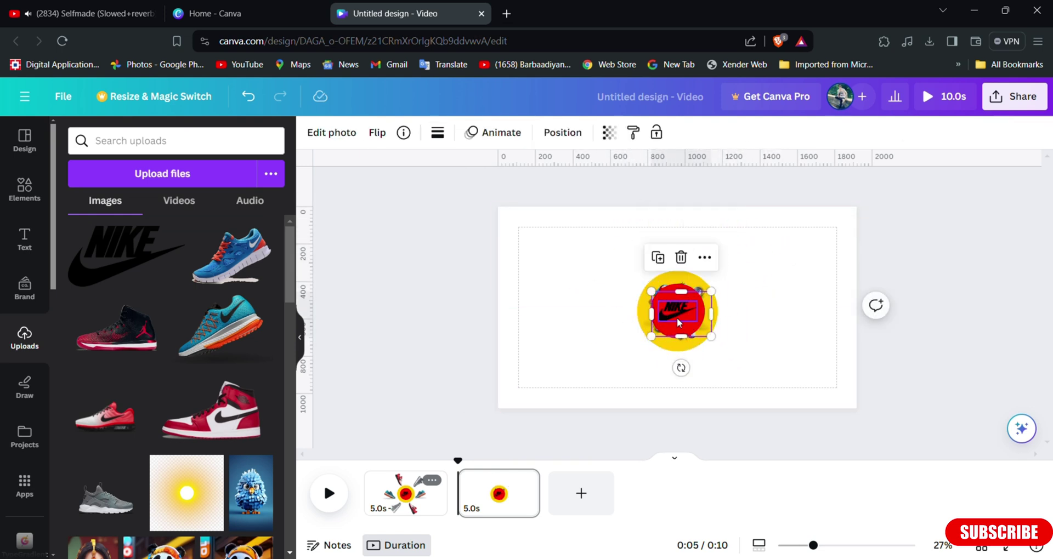
Raise the yellow circle above the shoes in the layer order so it hides them
key(alt+1)
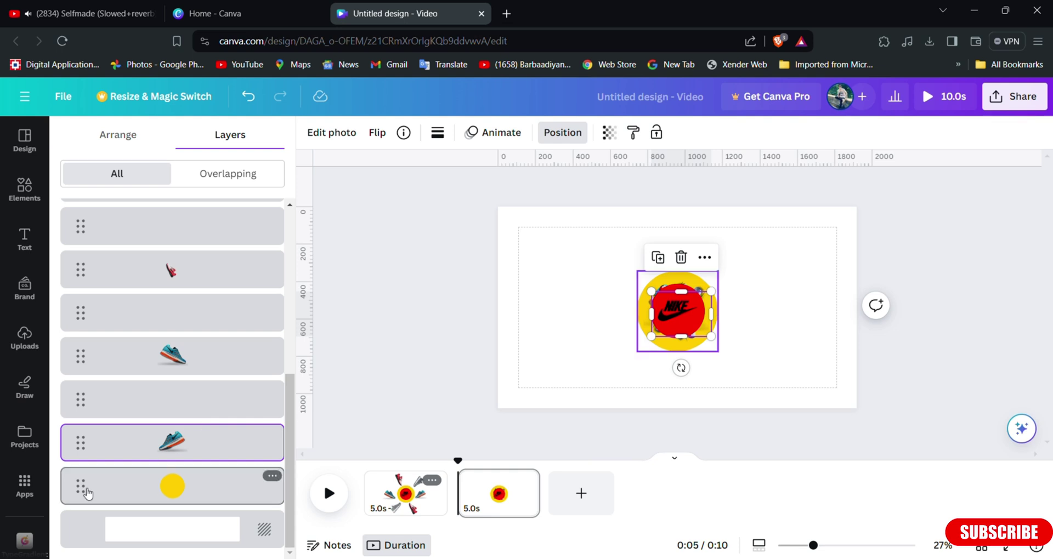
drag(88, 493, 83, 288)
click(393, 279)
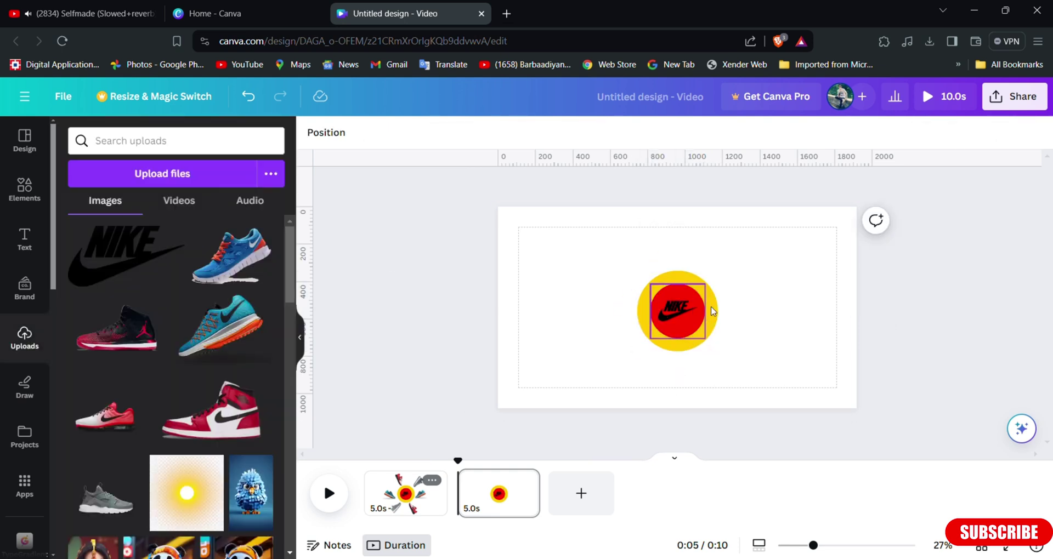
Add a blank third page and insert a yellow circle on it
click(601, 508)
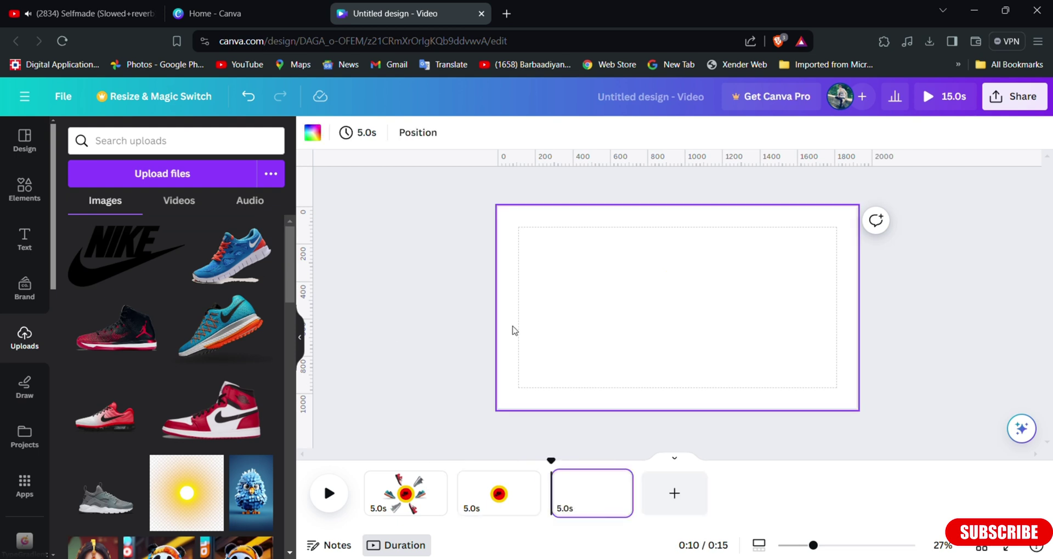
click(25, 189)
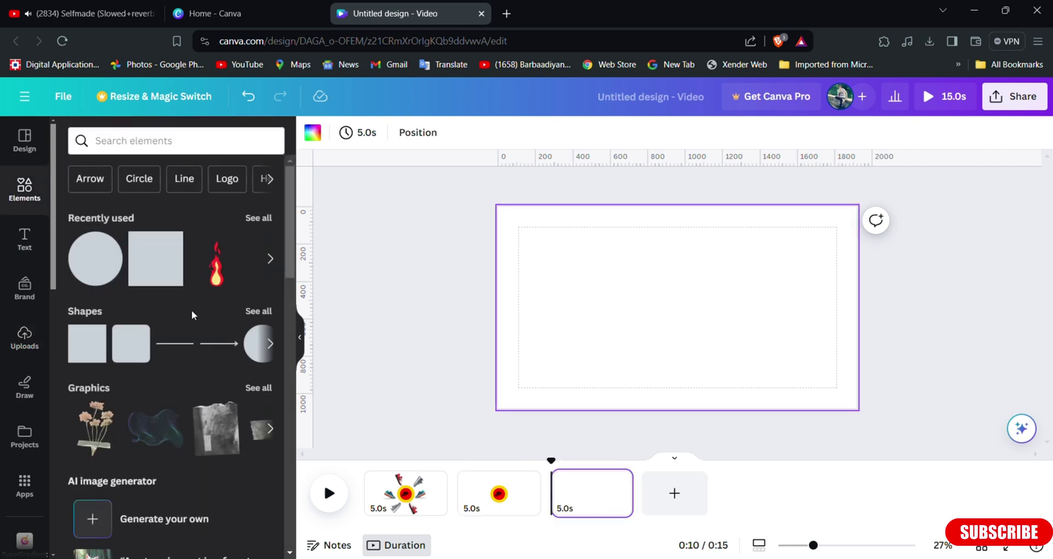
click(95, 258)
click(380, 132)
click(225, 215)
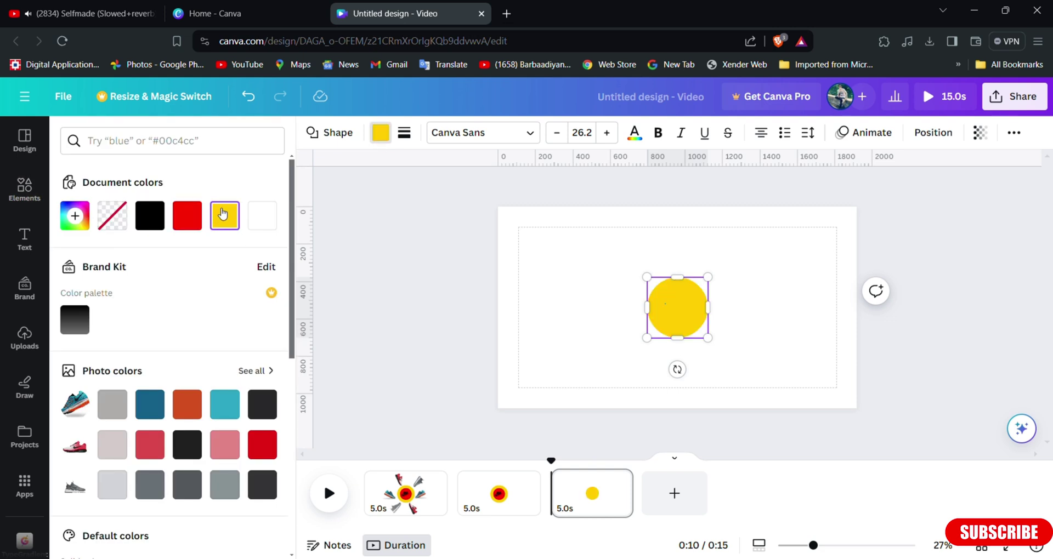
Enlarge the yellow circle and arrange a smaller one in the page's lower-left corner and a large one in its upper-right corner
drag(647, 337, 463, 448)
drag(610, 371, 610, 350)
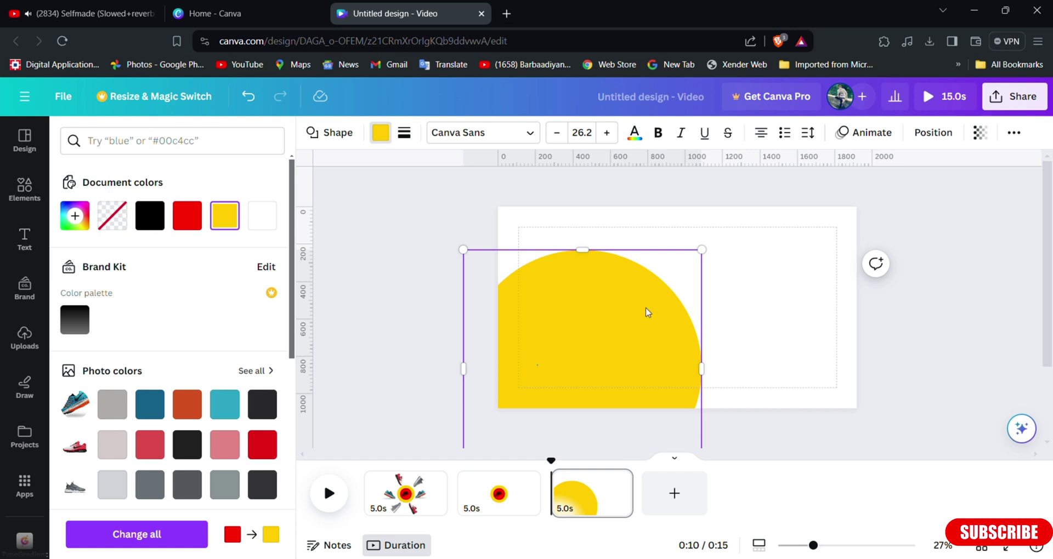
drag(564, 367, 771, 282)
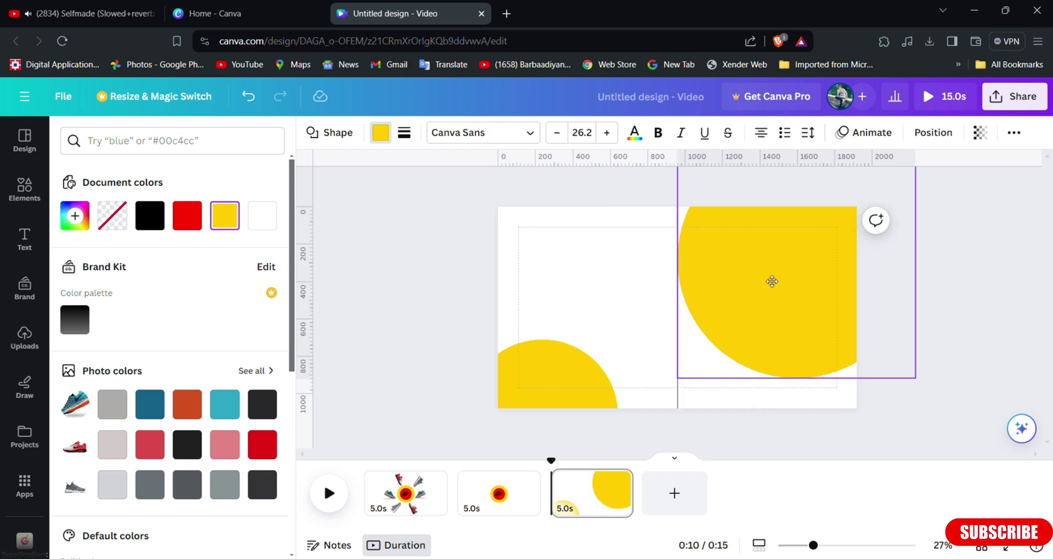
Add a small circle in the page's lower-right corner and a copy of it in the upper-left corner
click(24, 189)
click(94, 259)
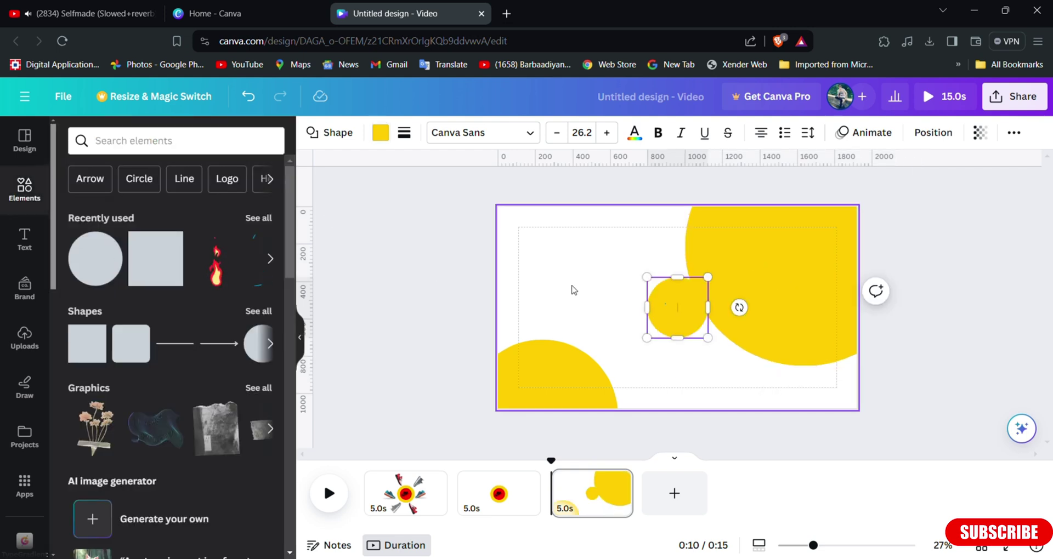
drag(669, 318, 873, 425)
key(ctrl+d)
Colour the small lower-right and upper-left corner circles red
click(380, 132)
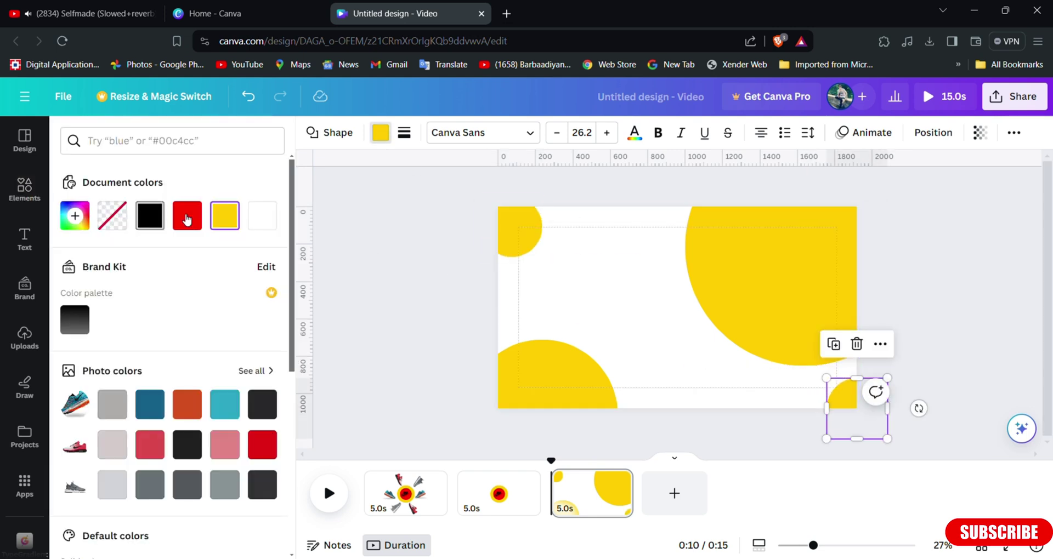
click(187, 216)
click(517, 228)
click(187, 215)
click(333, 224)
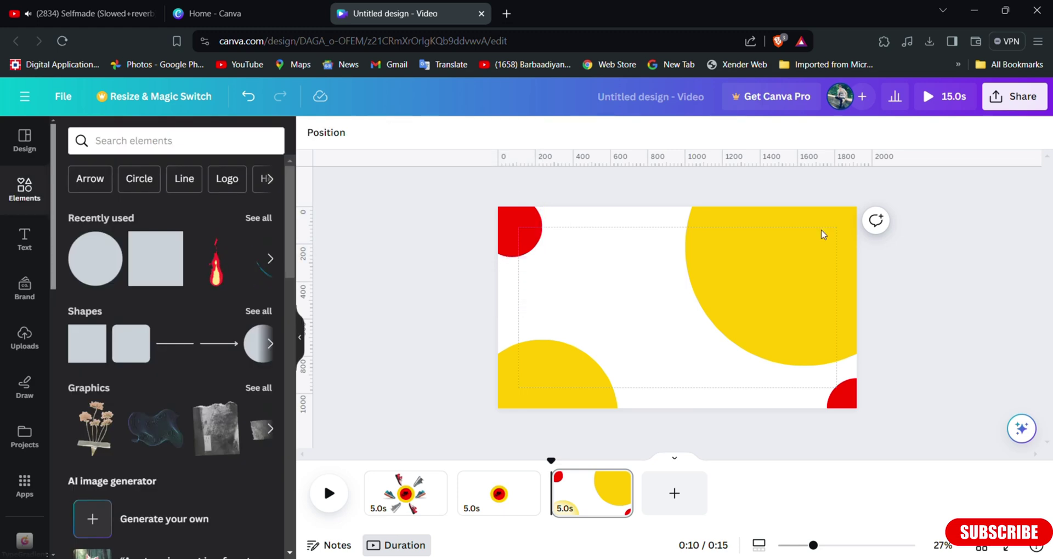
Insert the uploaded Nike logo and place it over the lower-left part of the page
click(24, 337)
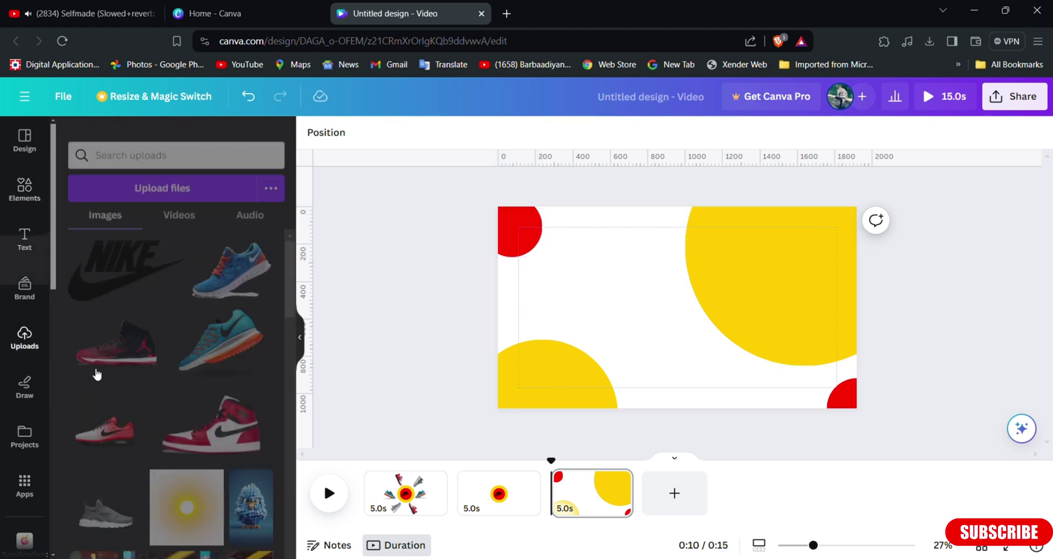
click(127, 253)
drag(658, 321, 449, 427)
click(482, 397)
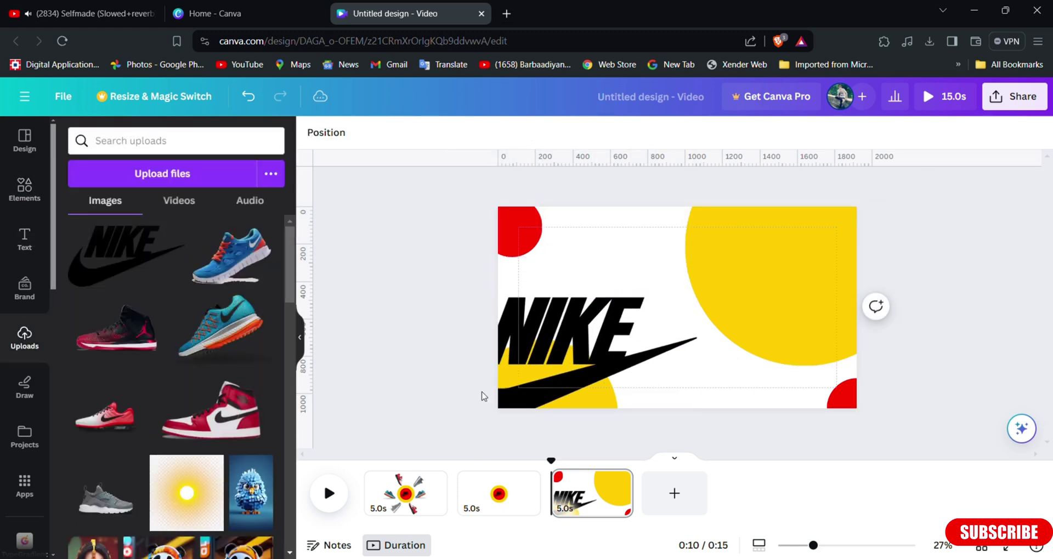
drag(581, 369, 637, 347)
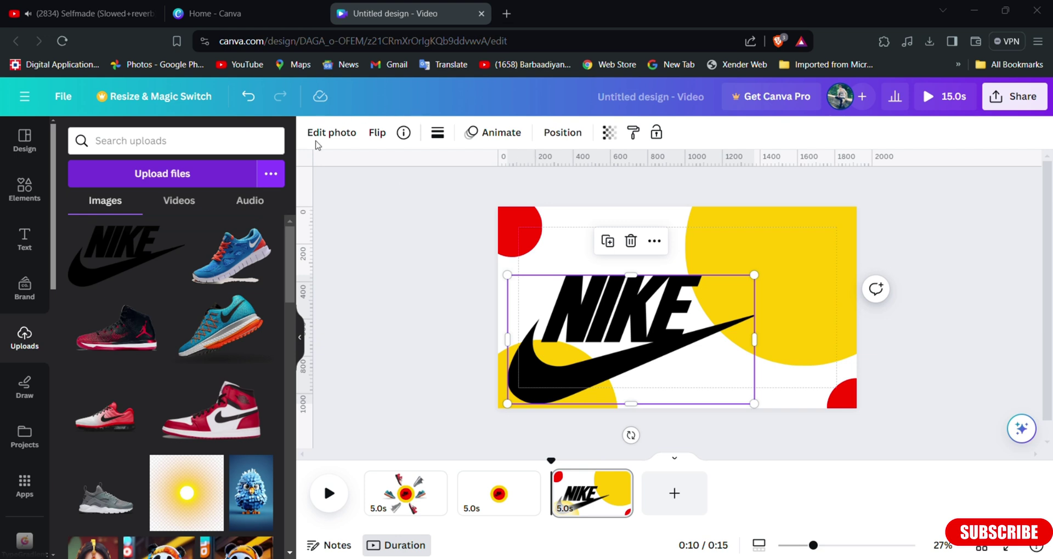
Add the image of the white and black pair of shoes and enlarge it over the upper-right yellow circle
double_click(427, 299)
drag(676, 327, 800, 275)
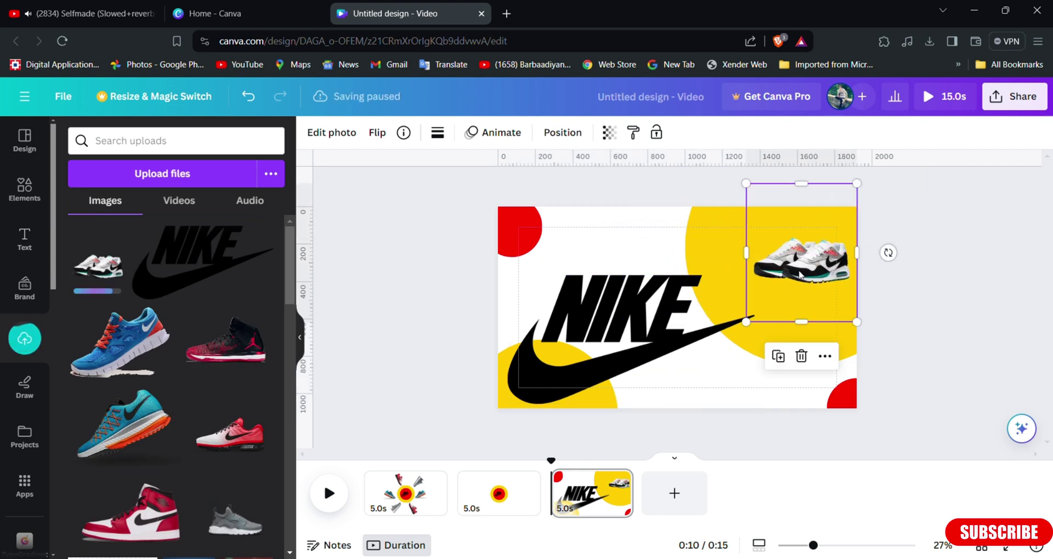
drag(746, 322, 651, 439)
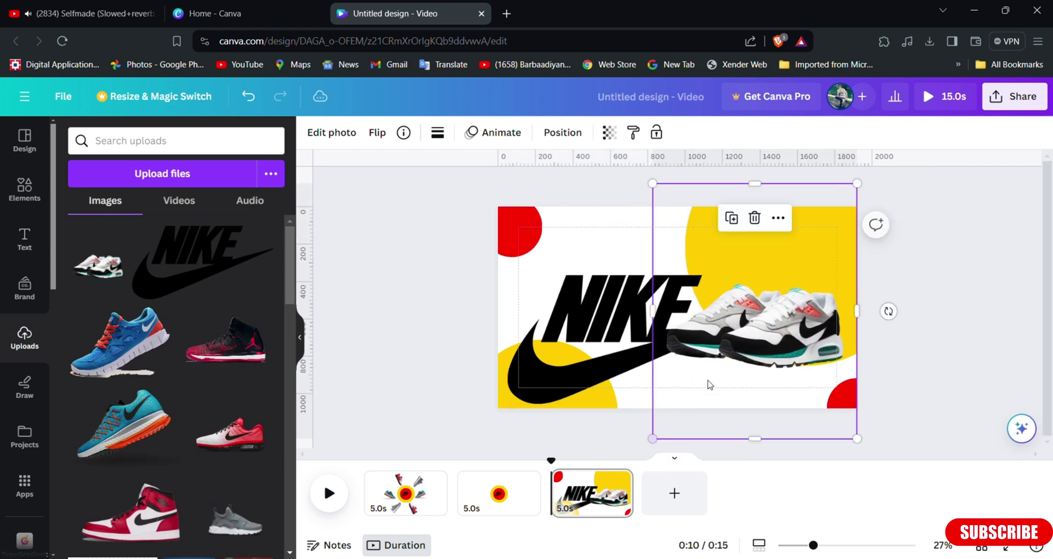
drag(732, 365, 734, 287)
Shrink the Nike logo and position it below the shoes, slightly overlapping the lower-left yellow circle
click(658, 356)
drag(639, 329, 649, 334)
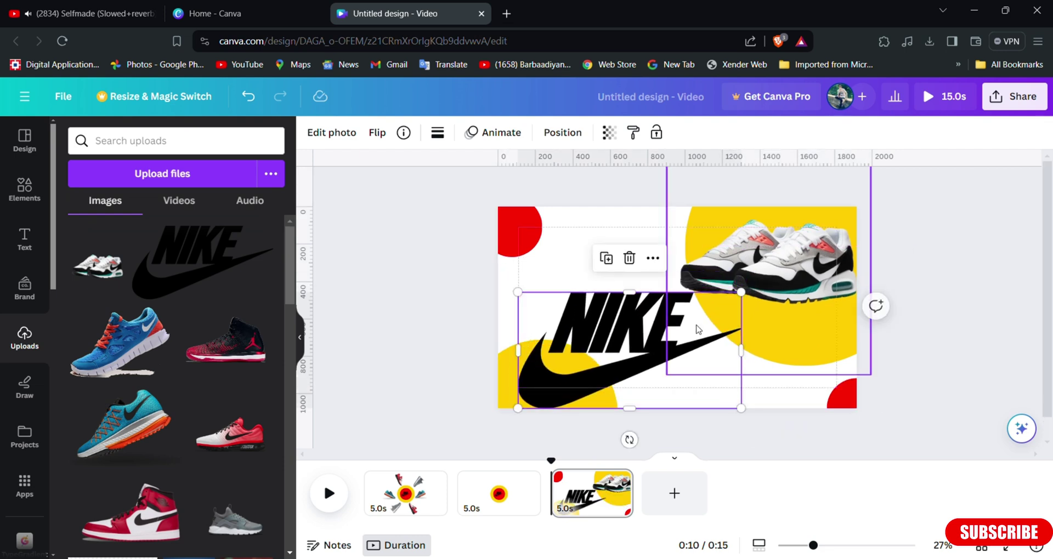
drag(745, 301, 737, 305)
click(417, 259)
mouse_move(600, 349)
mouse_down()
mouse_move(582, 328)
mouse_move(604, 349)
mouse_up()
drag(737, 297, 694, 337)
drag(638, 359, 671, 348)
Apply the Pop animation to both red corner circles, the lower-left yellow circle and the pair of shoes
click(518, 228)
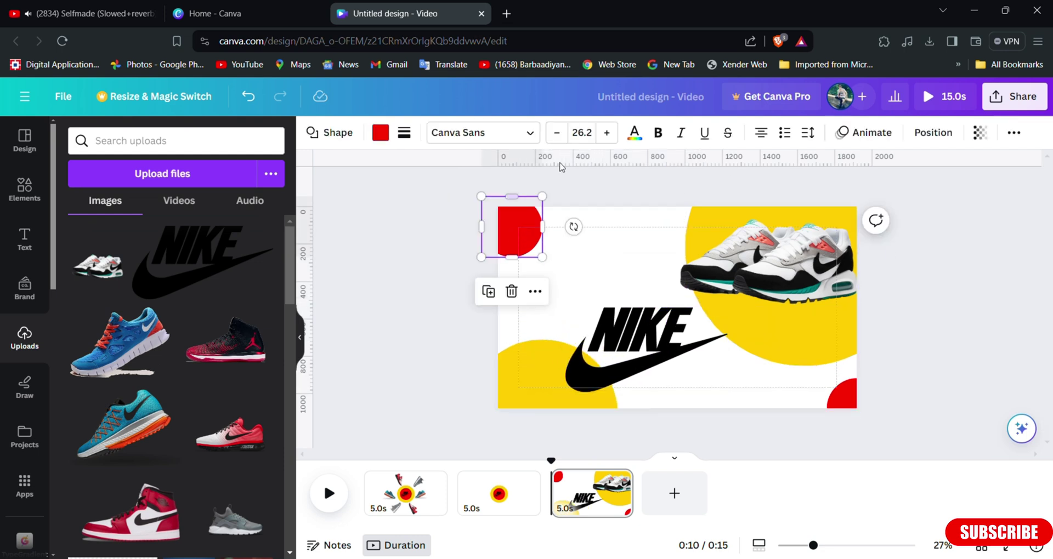
click(872, 133)
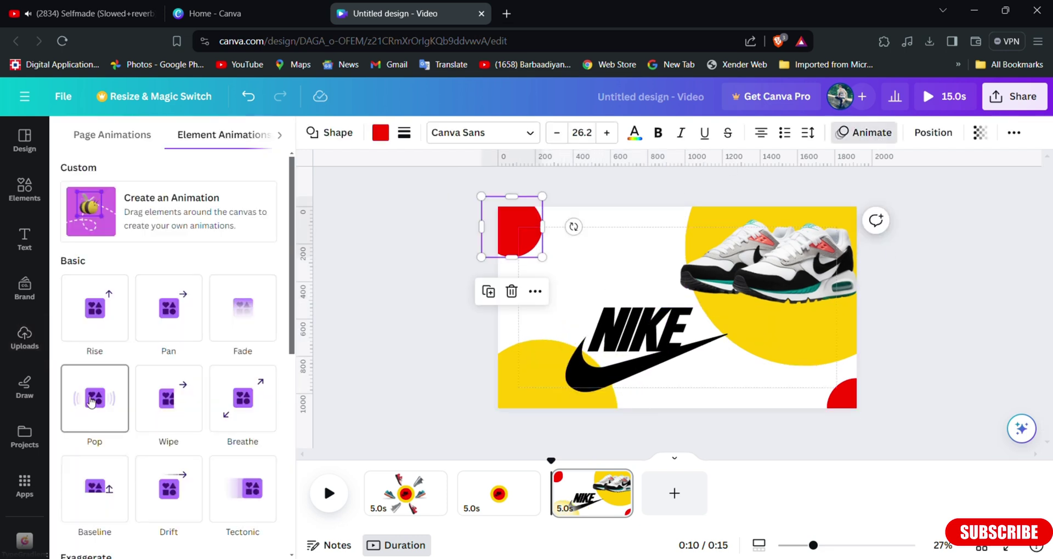
click(95, 402)
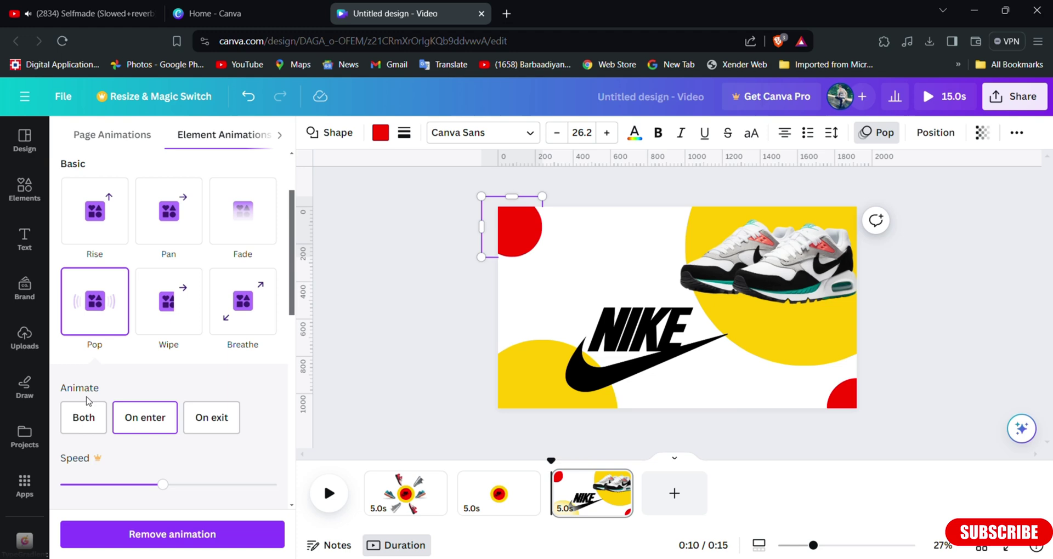
click(839, 332)
click(127, 406)
click(842, 404)
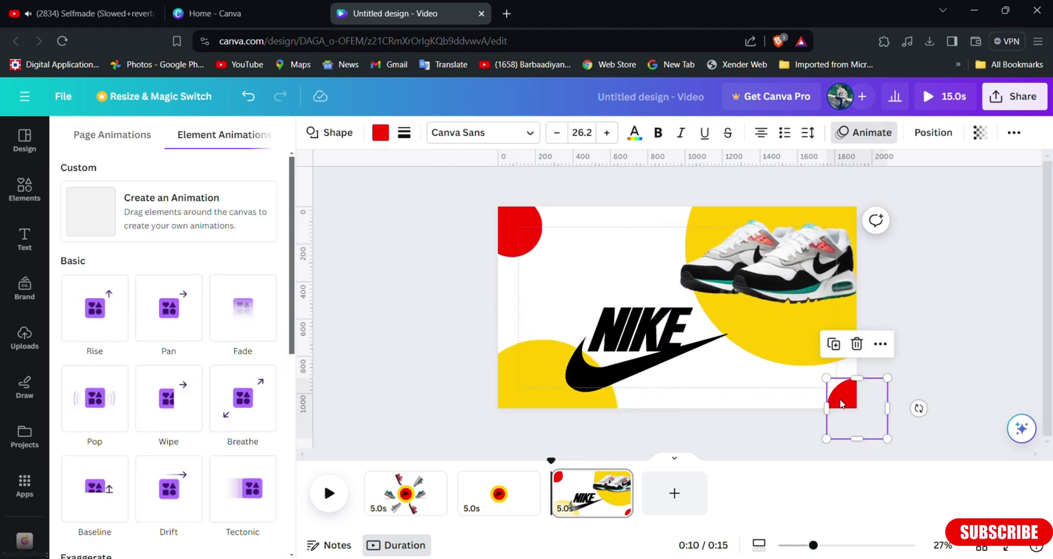
click(84, 429)
Pick the large upper-right yellow circle from the layer list and apply the Pop animation to it
click(778, 311)
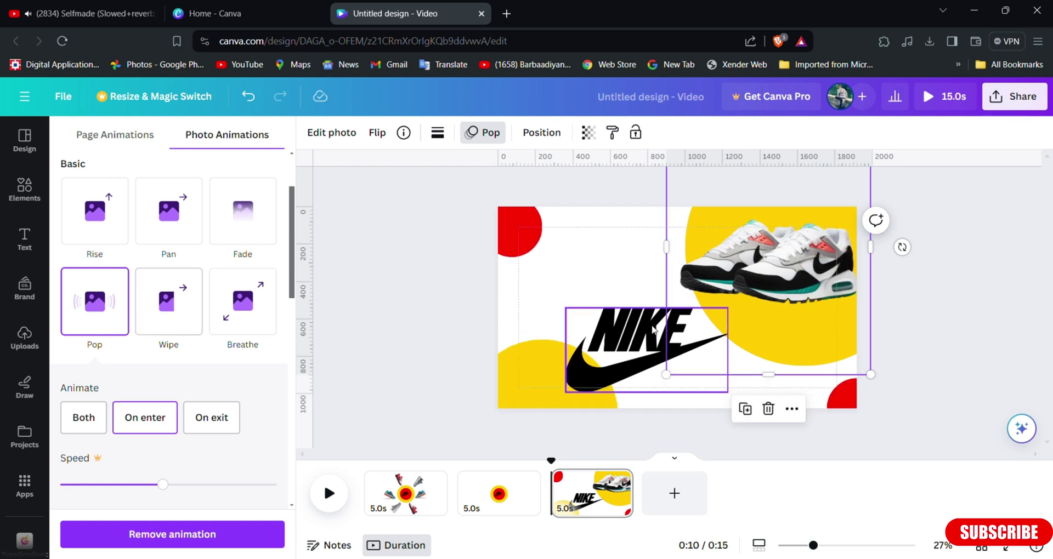
click(970, 344)
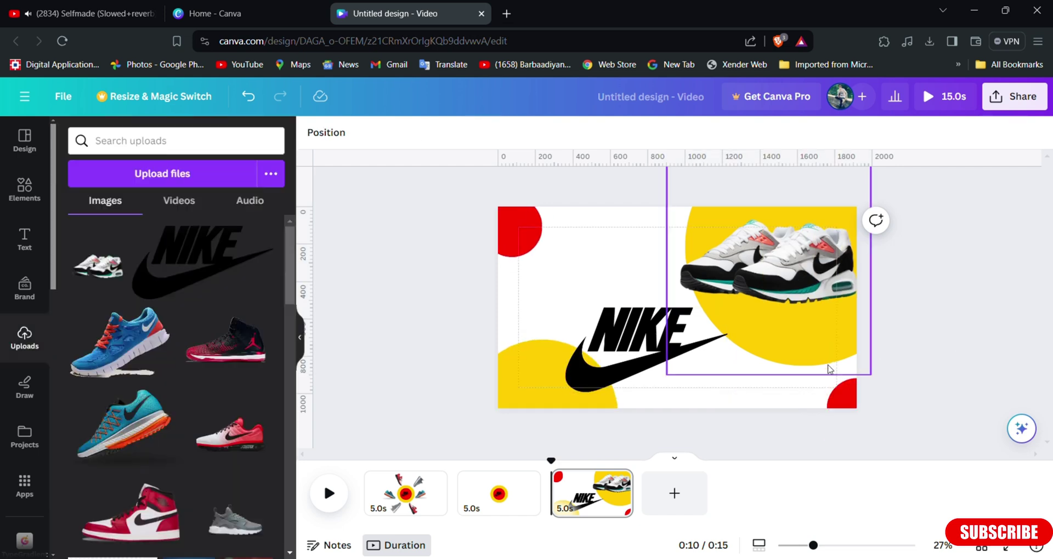
click(326, 132)
click(182, 429)
click(875, 132)
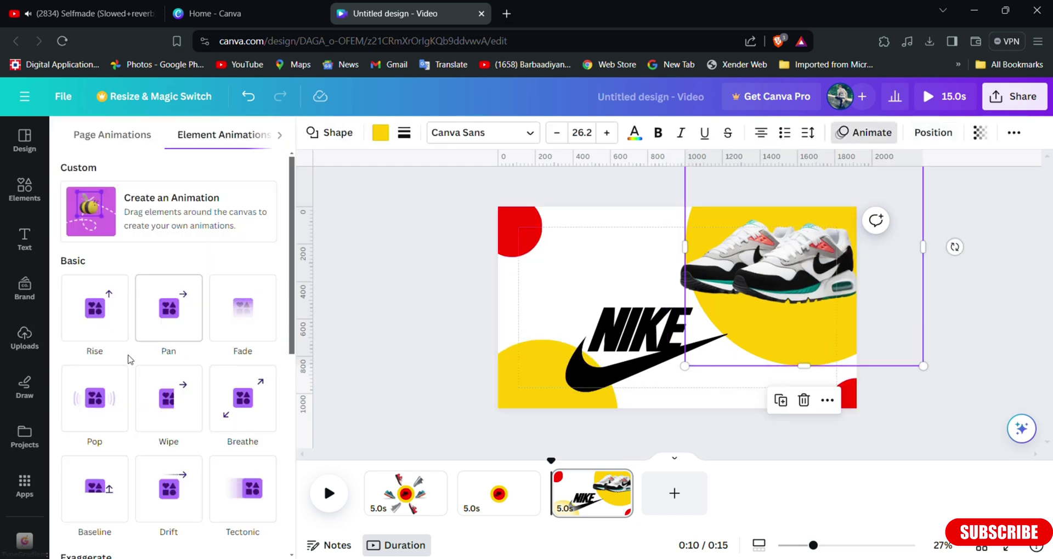
click(109, 403)
Change the pair of shoes' animation to Baseline
click(811, 286)
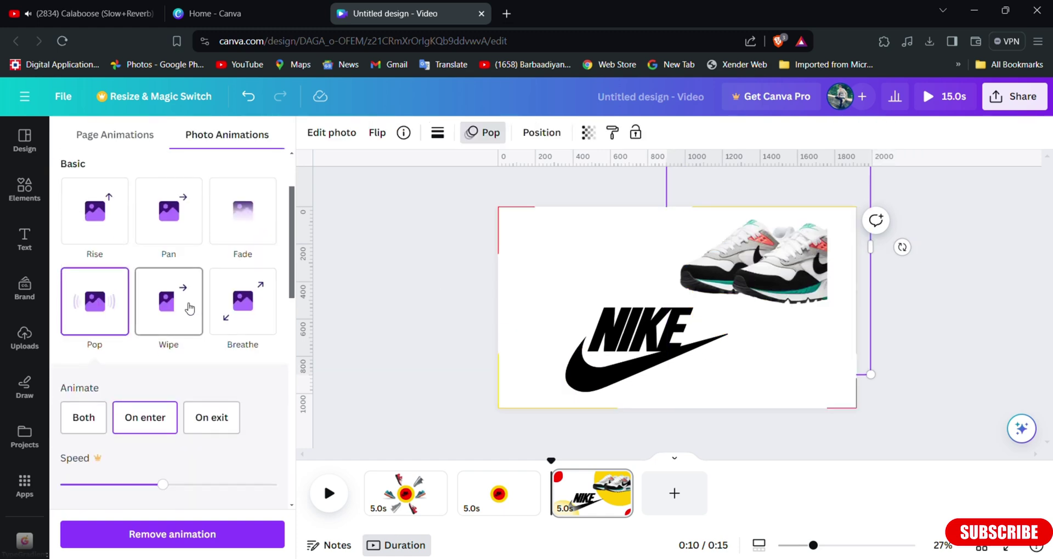
scroll(234, 336, down, 4)
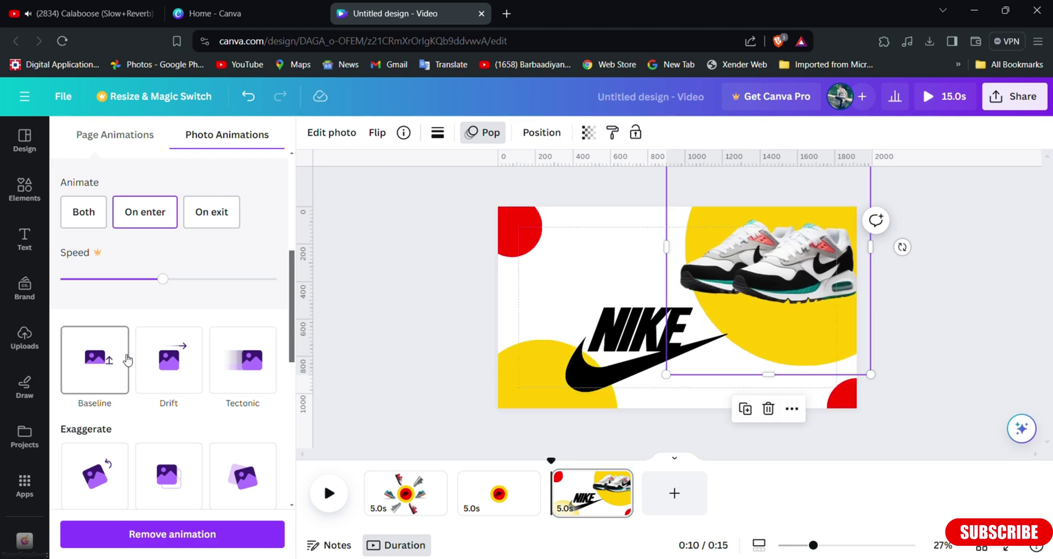
click(94, 360)
Apply the Stomp animation to the Nike logo on the third page
click(624, 376)
scroll(104, 384, down, 2)
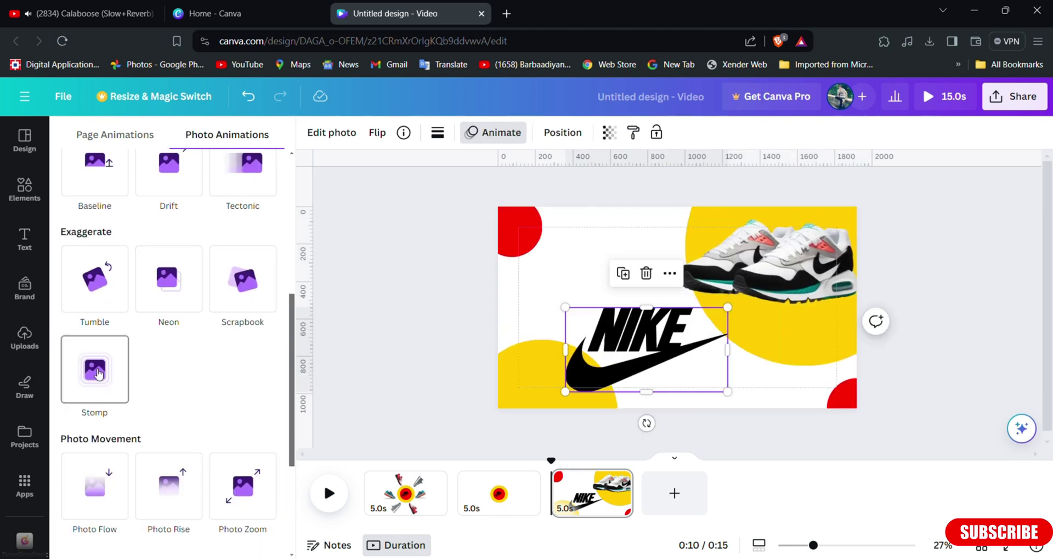
click(99, 374)
Show the timing of the pair of shoes on the timeline and list the page's layers
click(793, 274)
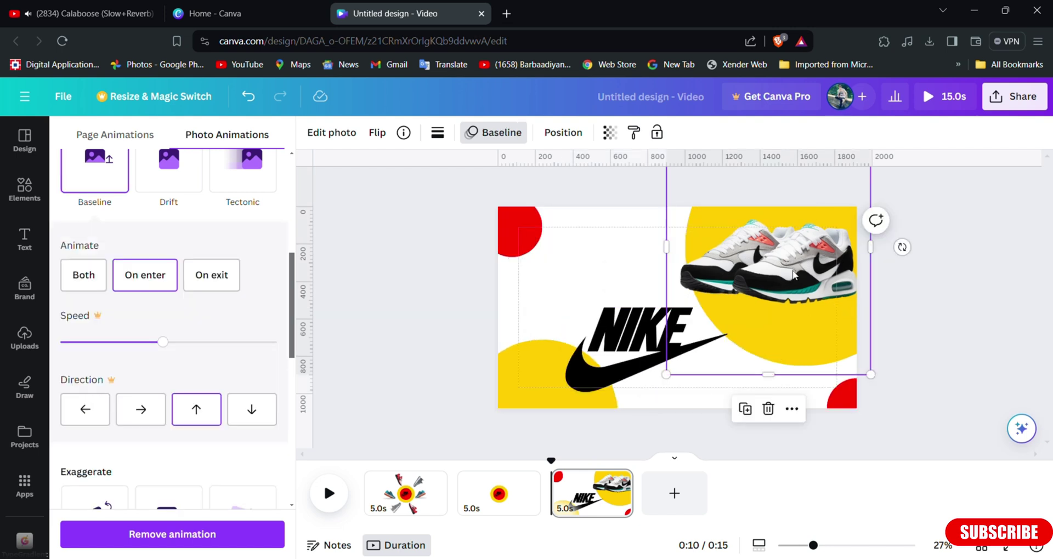
right_click(794, 274)
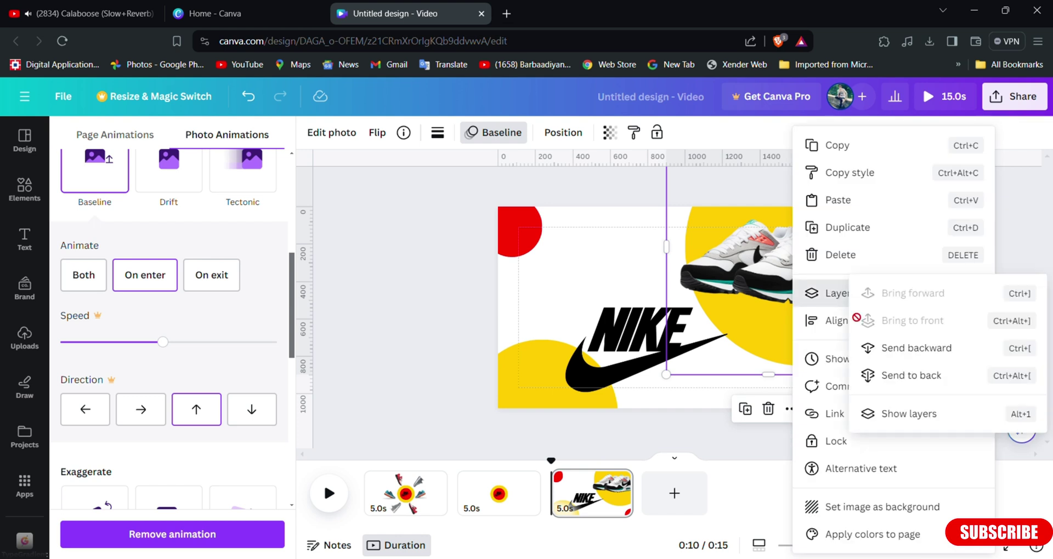
click(850, 360)
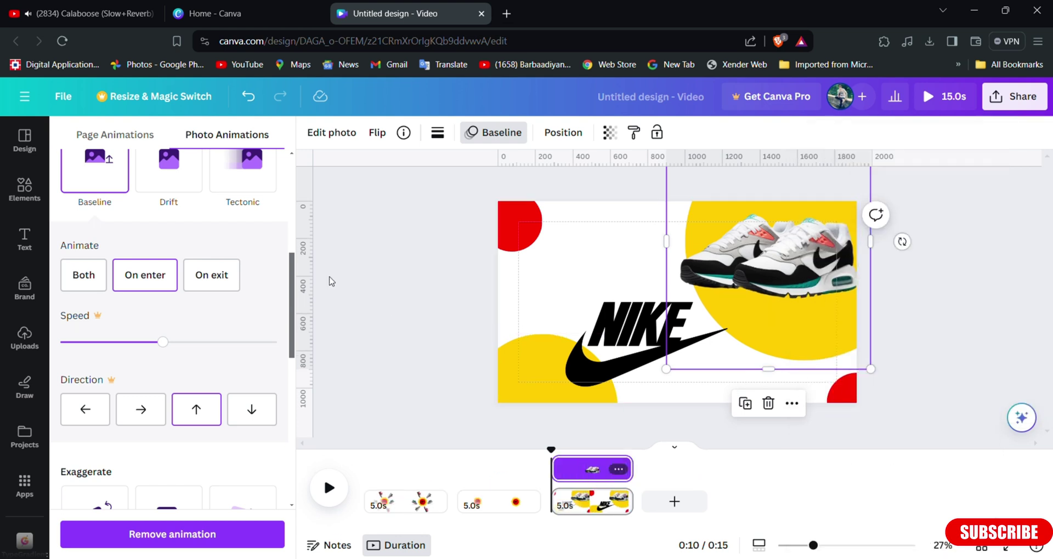
key(alt+1)
Delay the entrance of the circles by trimming their start on the timeline, shortening the large upper-right yellow circle to 4.0 s
click(131, 438)
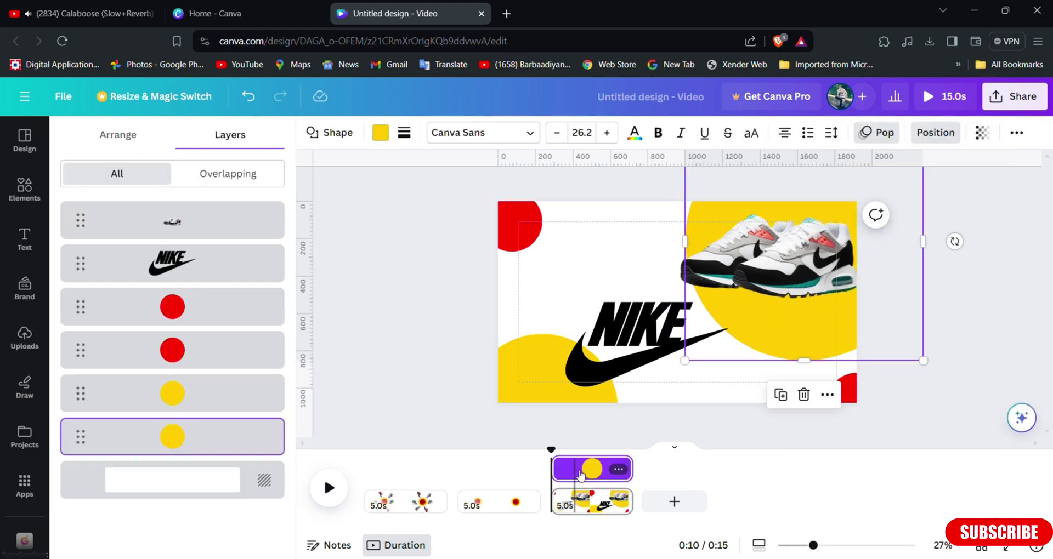
click(518, 241)
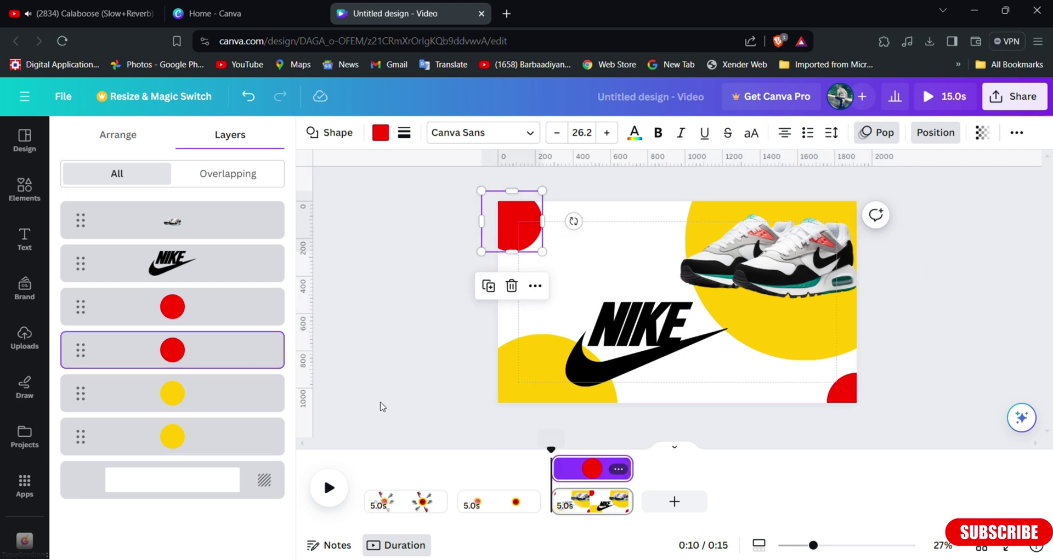
click(548, 378)
drag(562, 472, 582, 478)
click(843, 406)
click(176, 446)
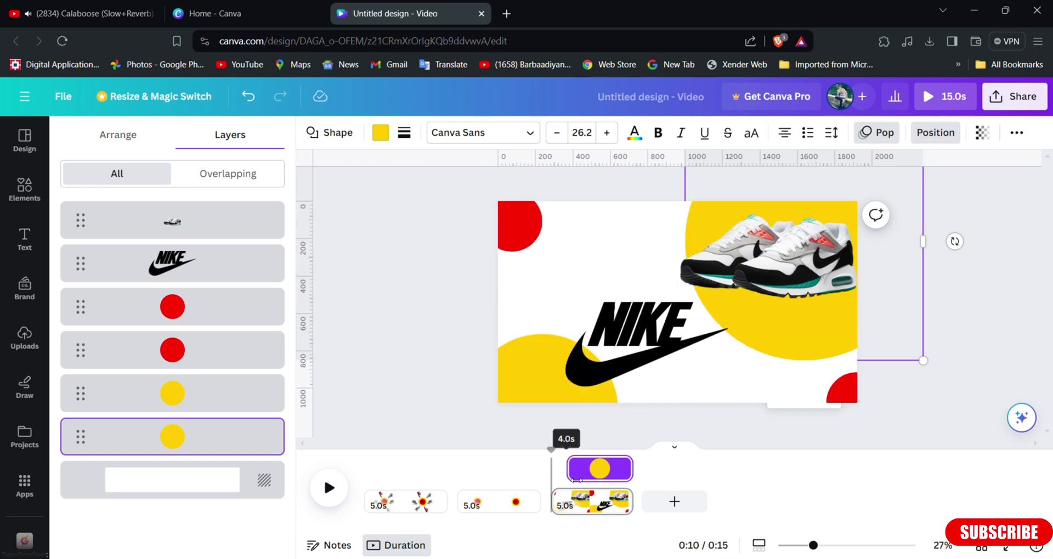
Trim the start of the Nike logo and the pair of shoes on the timeline to delay their entrance, and preview the page
click(591, 343)
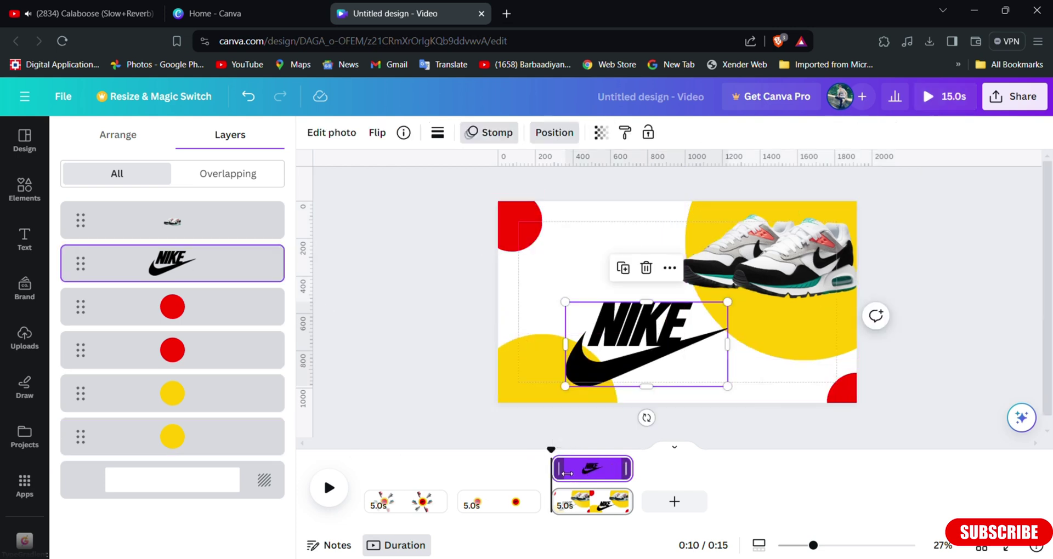
drag(567, 473, 594, 479)
click(784, 256)
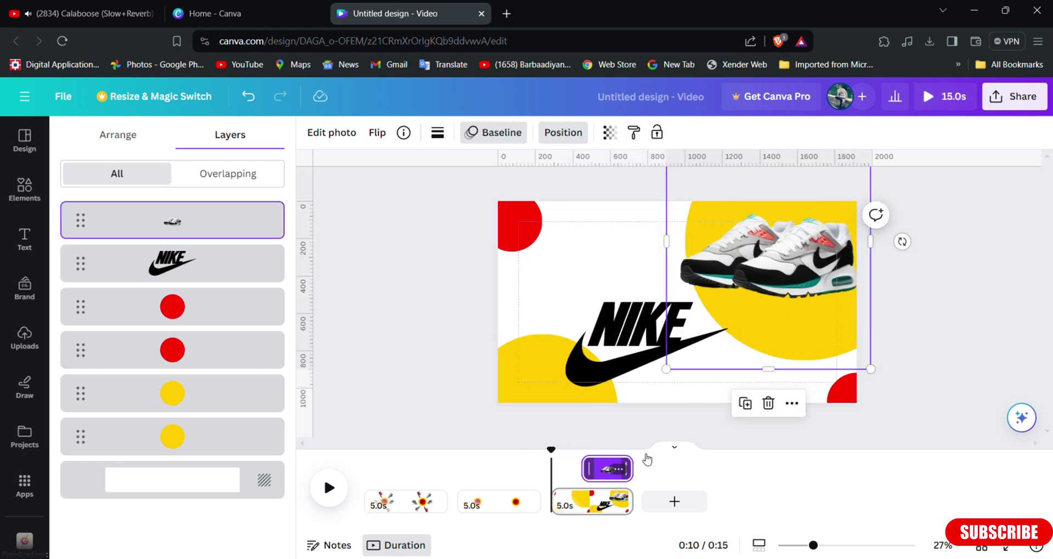
click(328, 488)
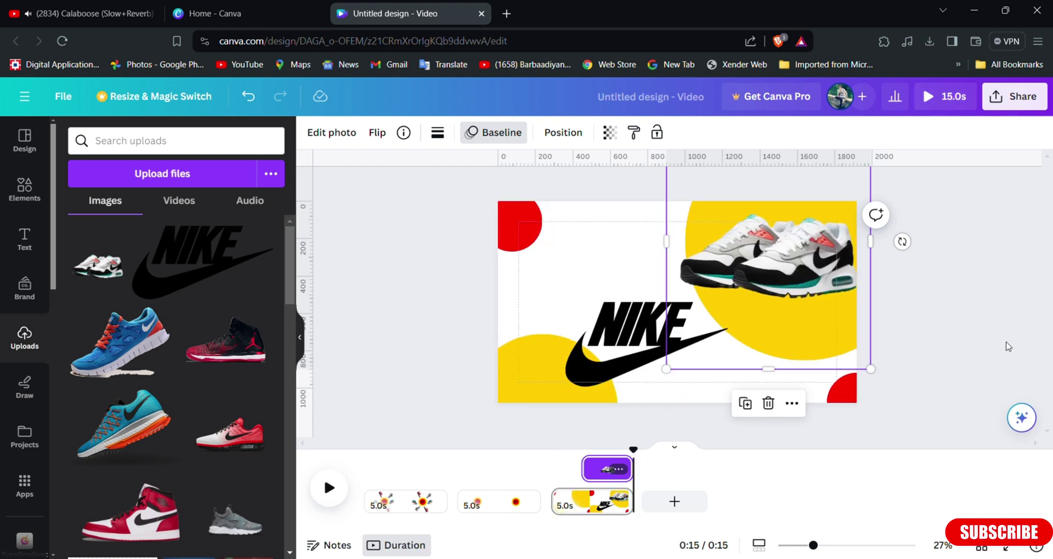
Add a fourth page and insert a heading reading "Nike" on it
click(674, 502)
click(366, 309)
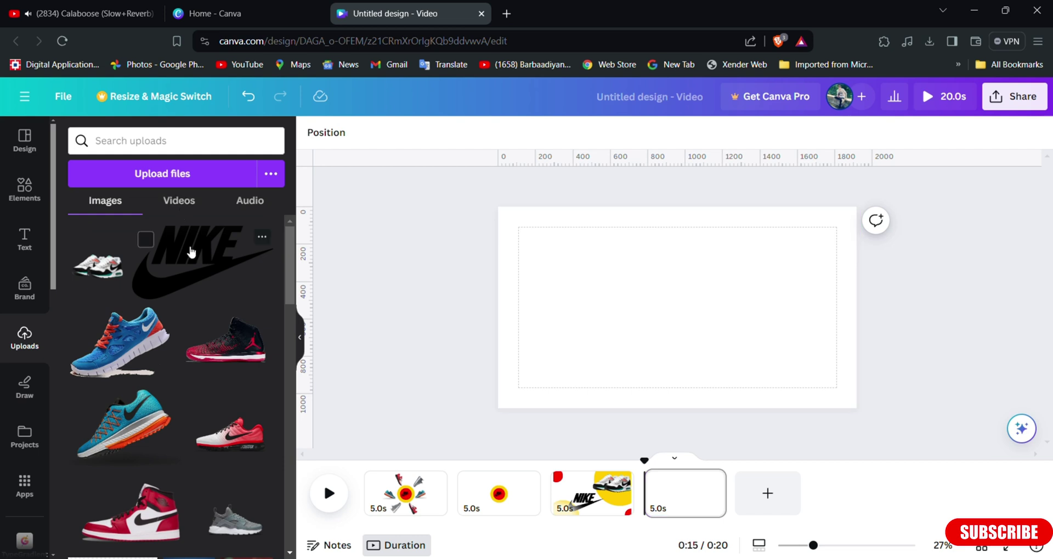
click(23, 241)
click(145, 304)
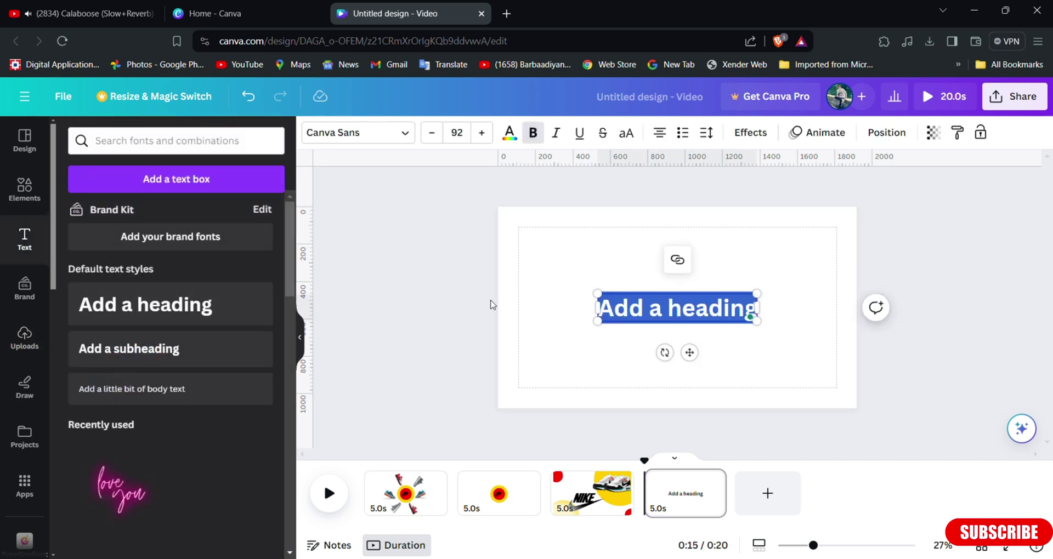
text(Nik)
click(422, 325)
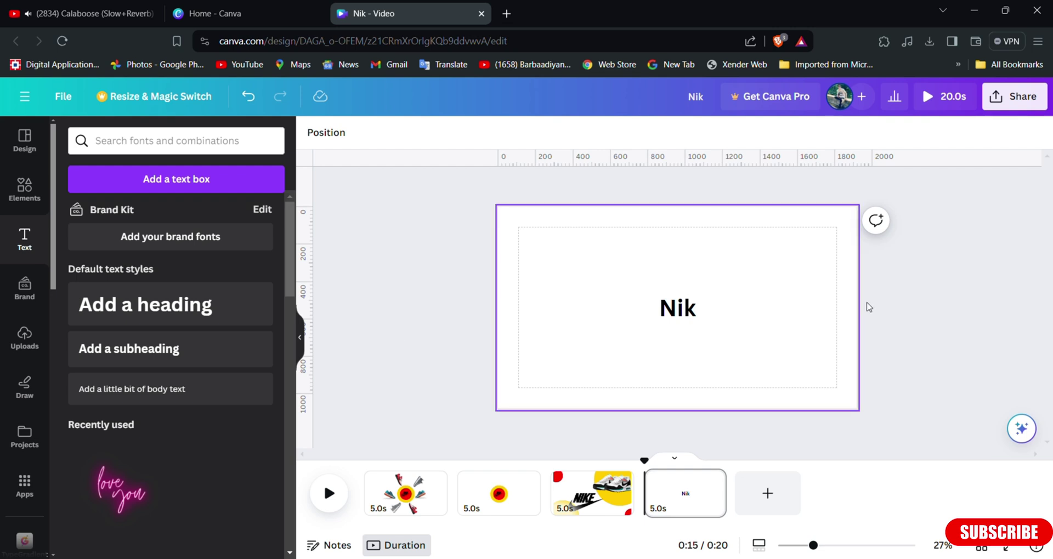
click(693, 320)
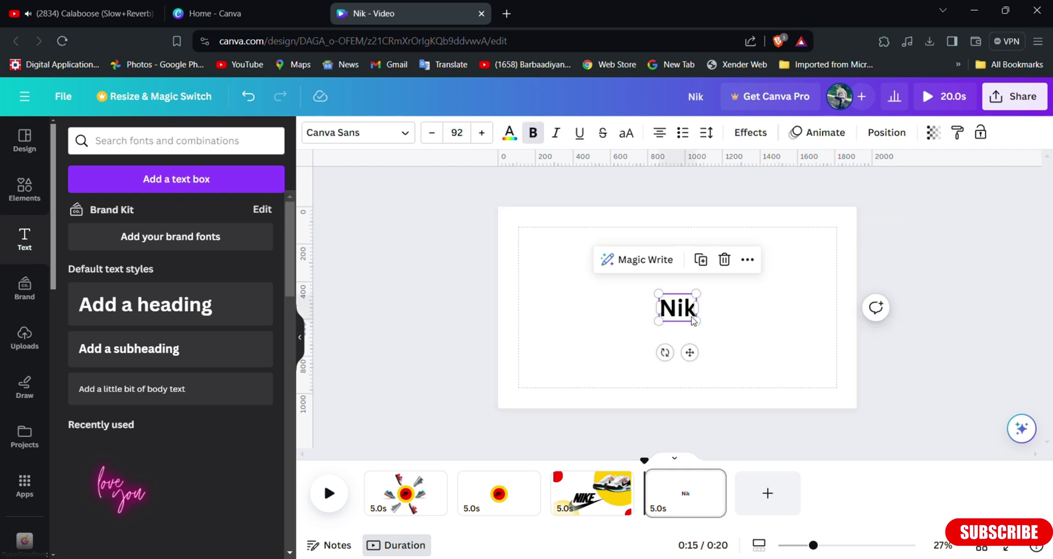
click(694, 316)
text(e)
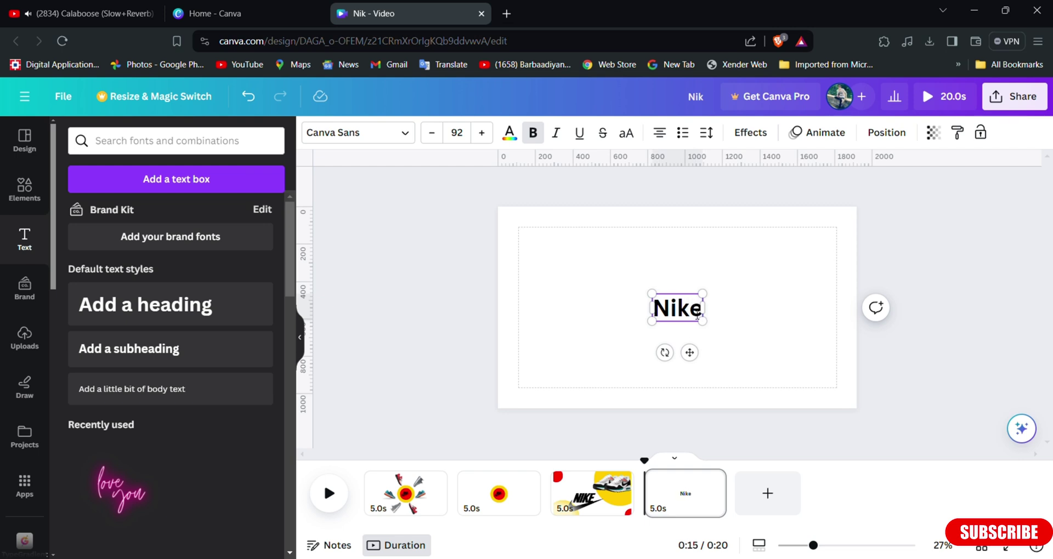
Search the fonts for "pea" and set the Nike heading in Peace Sans
click(332, 137)
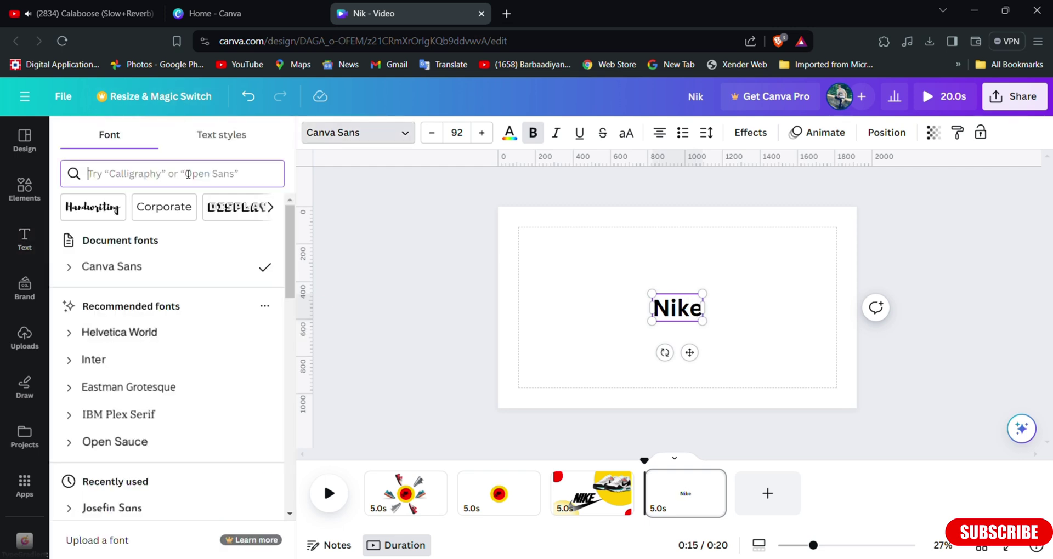
click(168, 304)
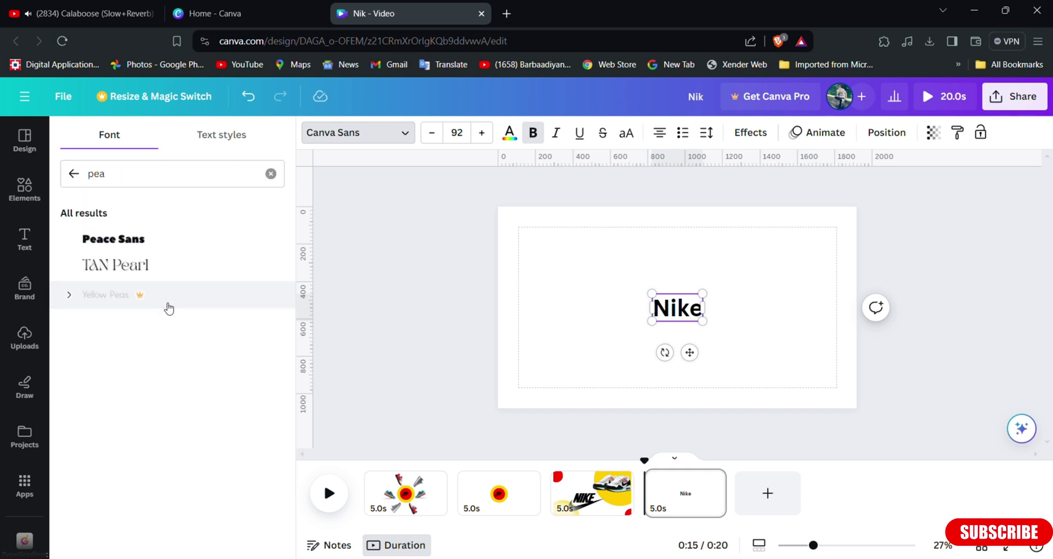
click(162, 240)
click(571, 312)
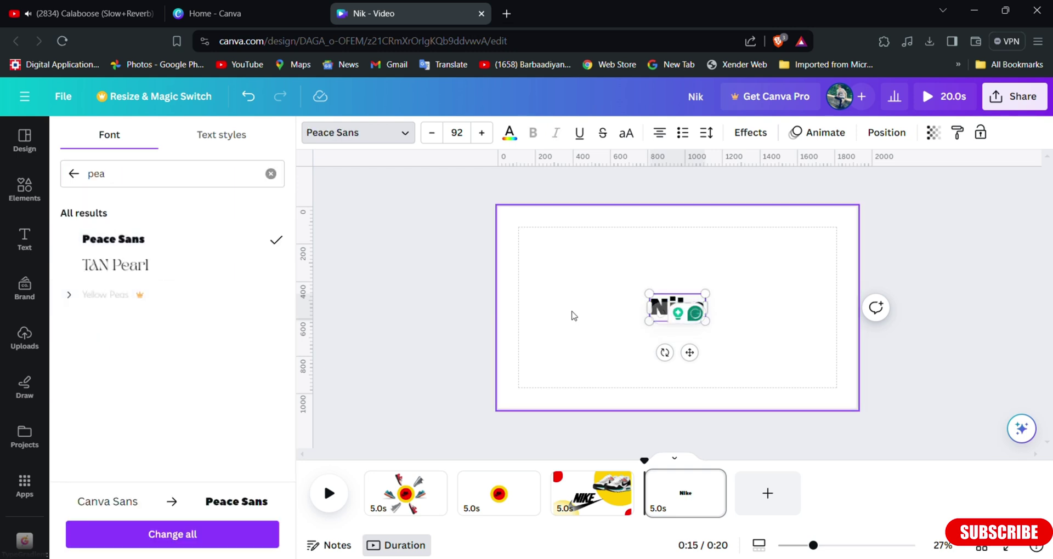
Enlarge the Nike heading to size 201 and place it in the page's upper-left corner
click(685, 314)
drag(649, 294, 583, 262)
click(577, 292)
drag(630, 306, 545, 250)
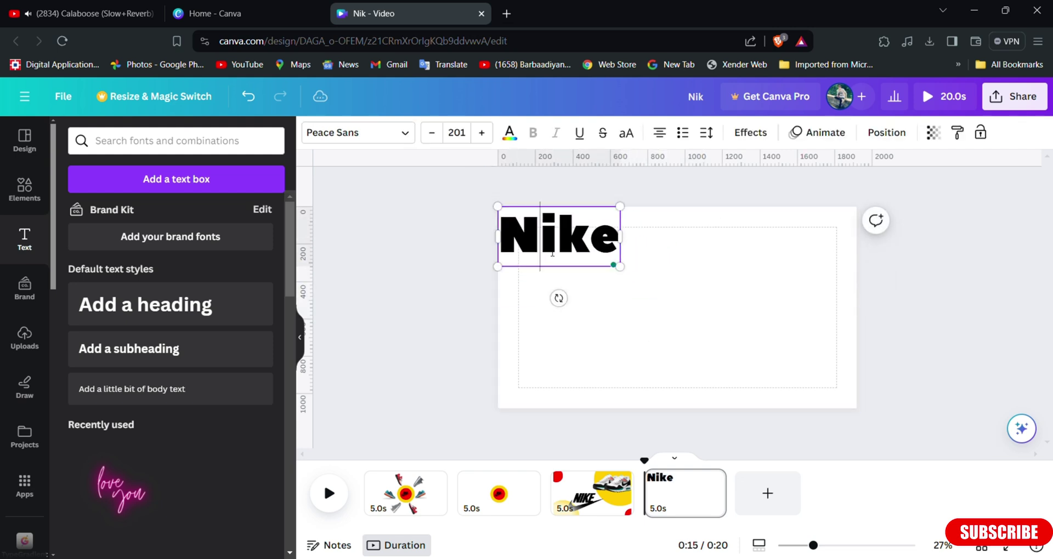
click(688, 281)
Duplicate the Nike heading twice to form a row of three words side by side along the page's upper edge
click(553, 219)
click(628, 173)
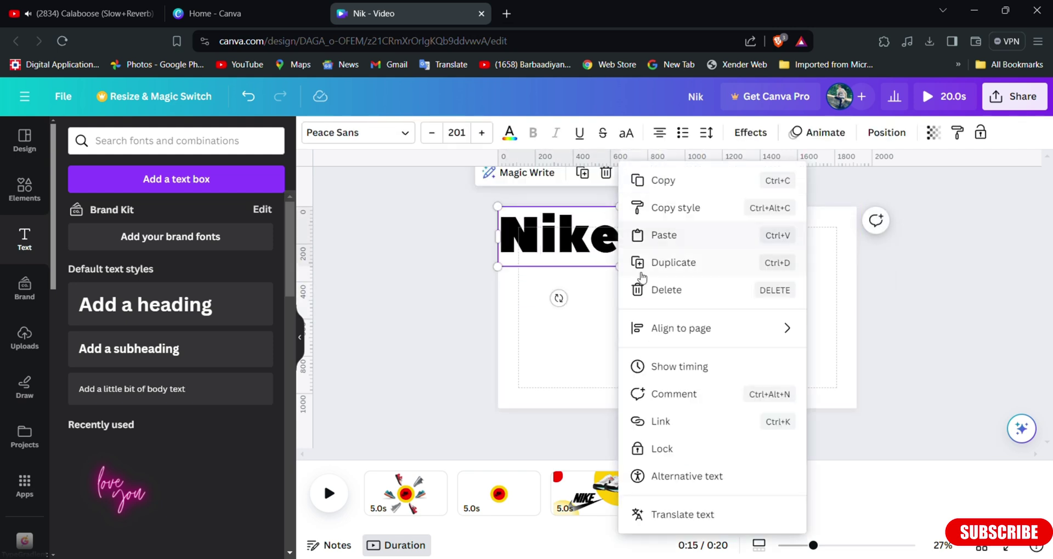
click(652, 261)
drag(587, 254, 707, 259)
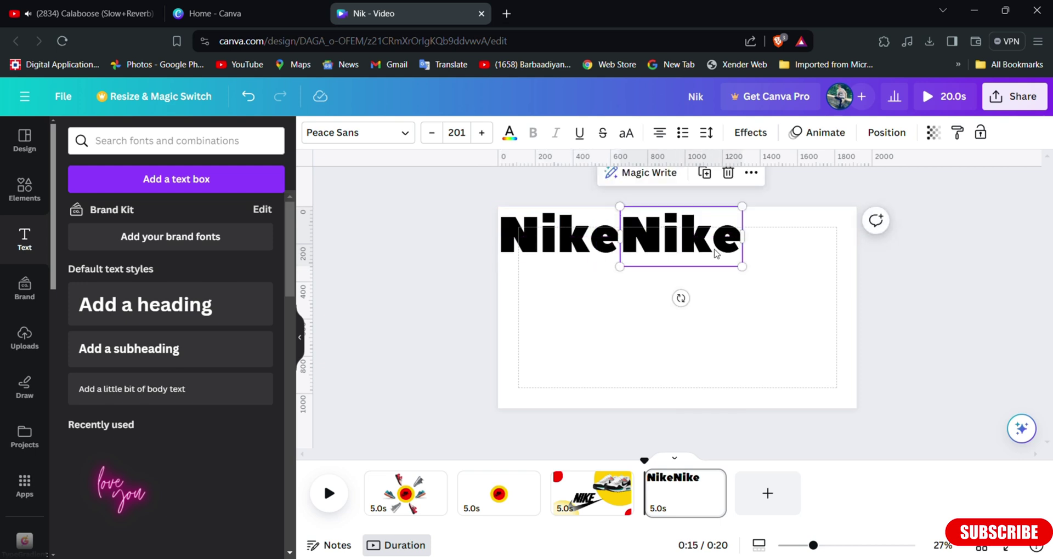
click(753, 174)
click(778, 261)
Group the three Nike words and duplicate the row three times, stacking the copies below to fill the page
drag(465, 223, 762, 329)
click(688, 173)
key(ctrl+d)
key(ctrl+d)
key(ctrl+d)
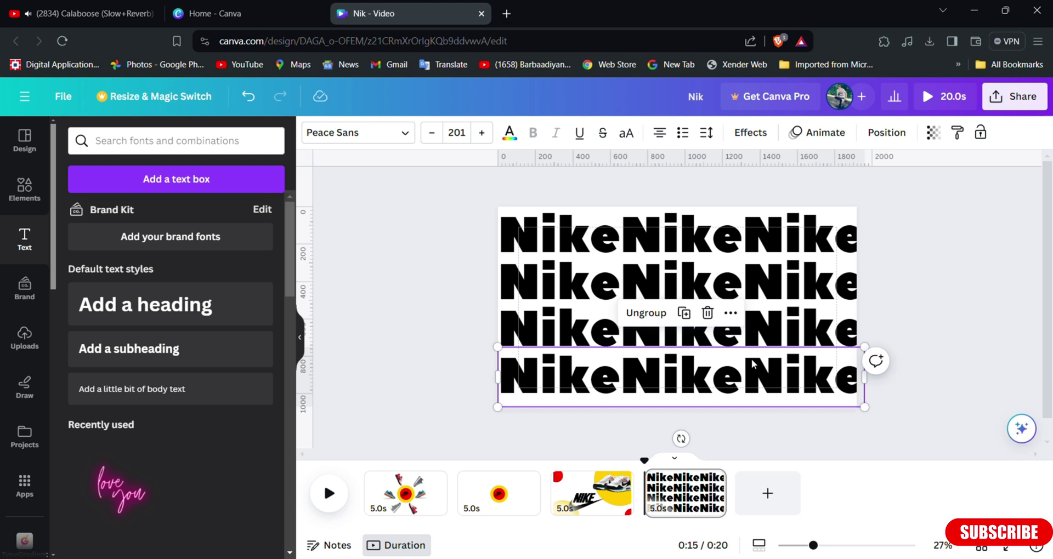
click(411, 224)
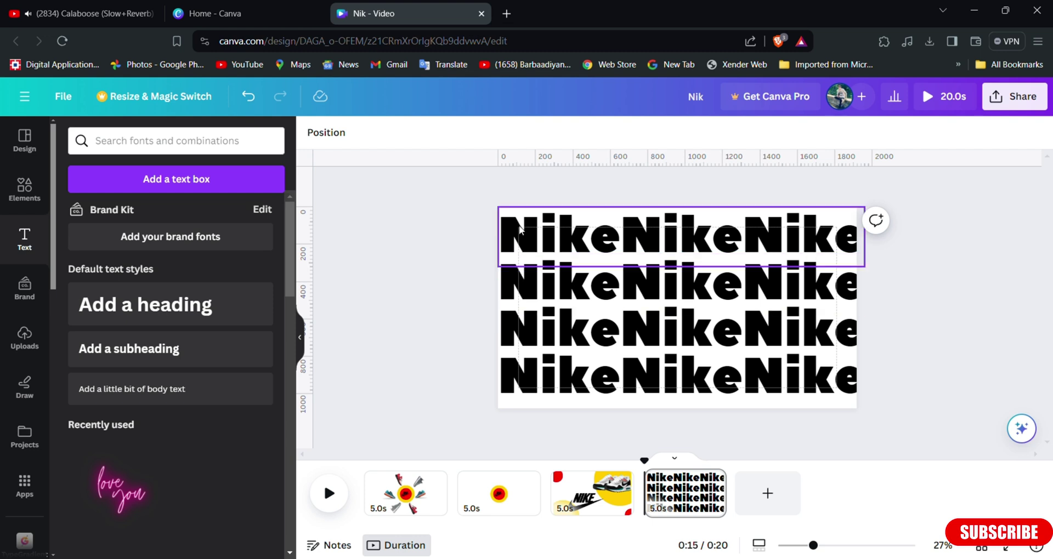
mouse_move(518, 224)
mouse_down()
mouse_move(625, 344)
mouse_move(515, 222)
mouse_up()
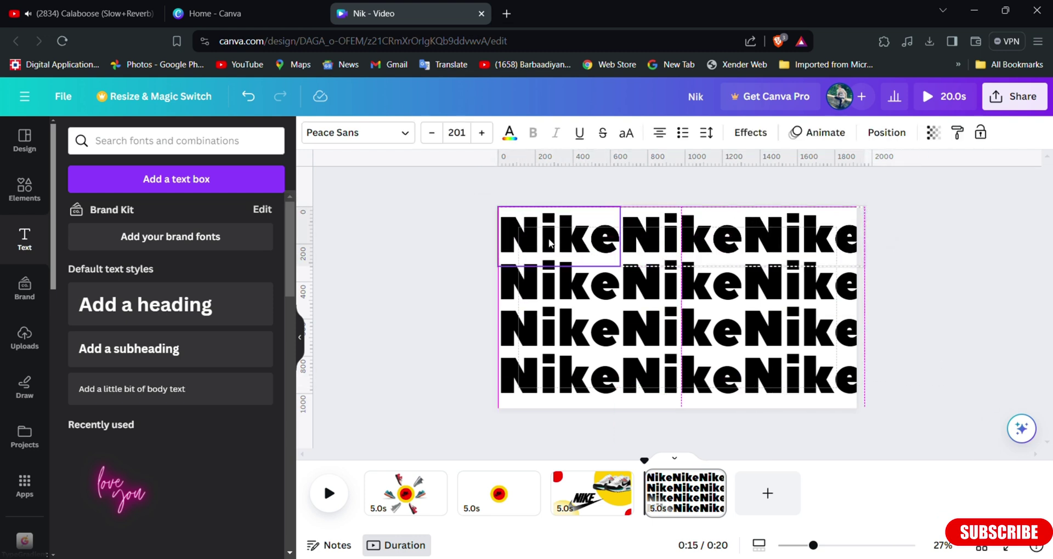
drag(451, 240, 606, 411)
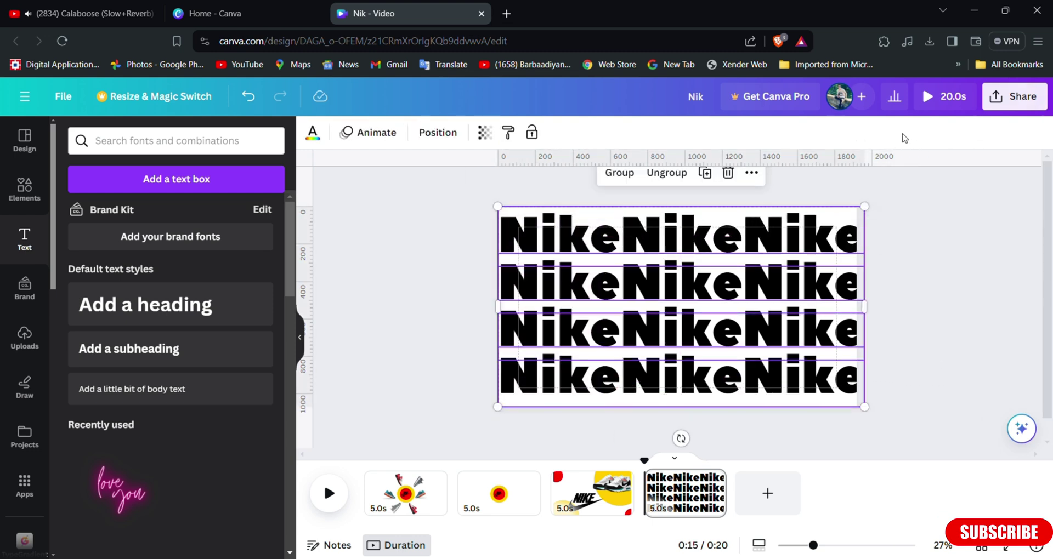
click(377, 133)
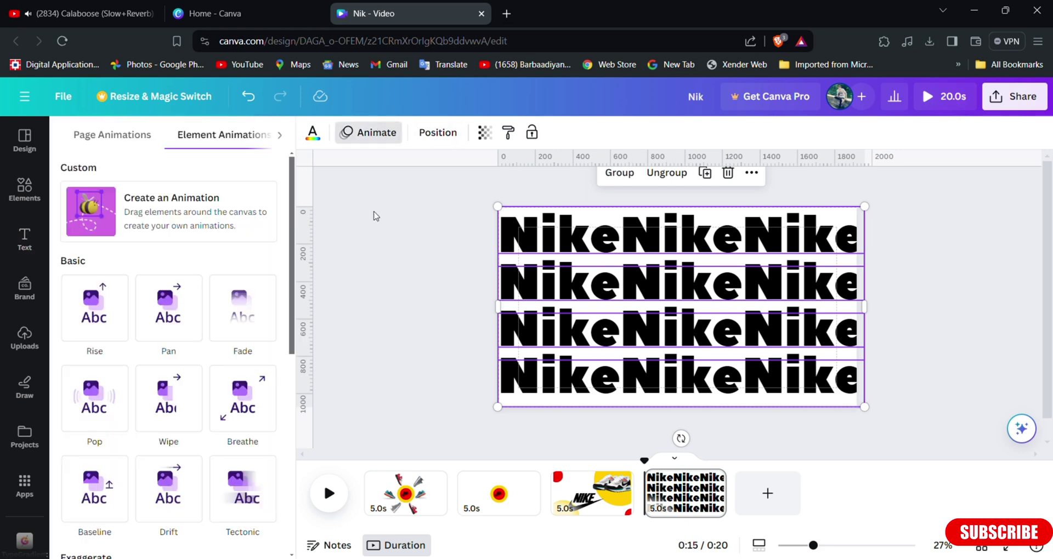
click(376, 216)
Apply the Hollow text effect to the first and second Nike words in the upper two rows
click(648, 244)
click(648, 245)
click(743, 134)
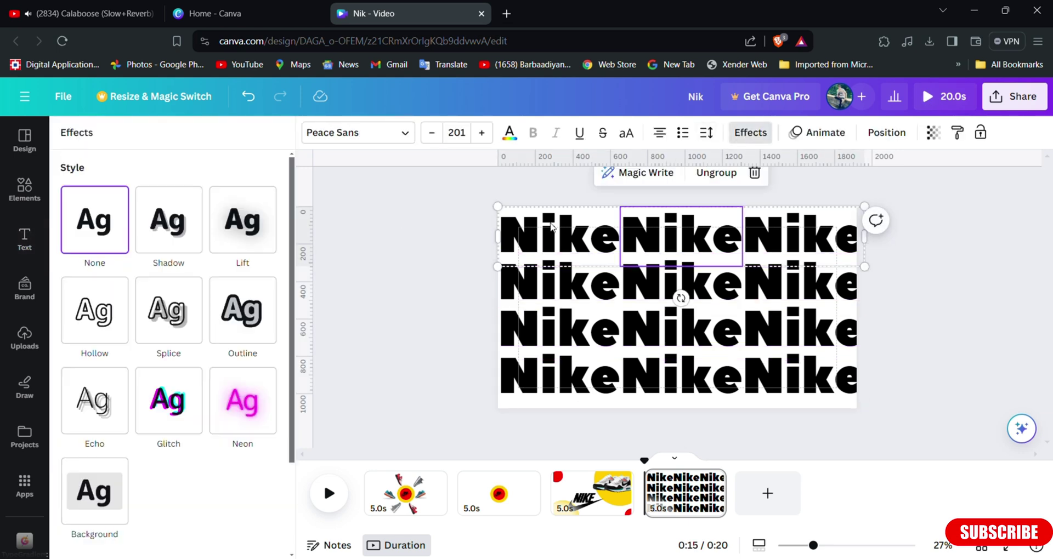
click(112, 332)
click(596, 233)
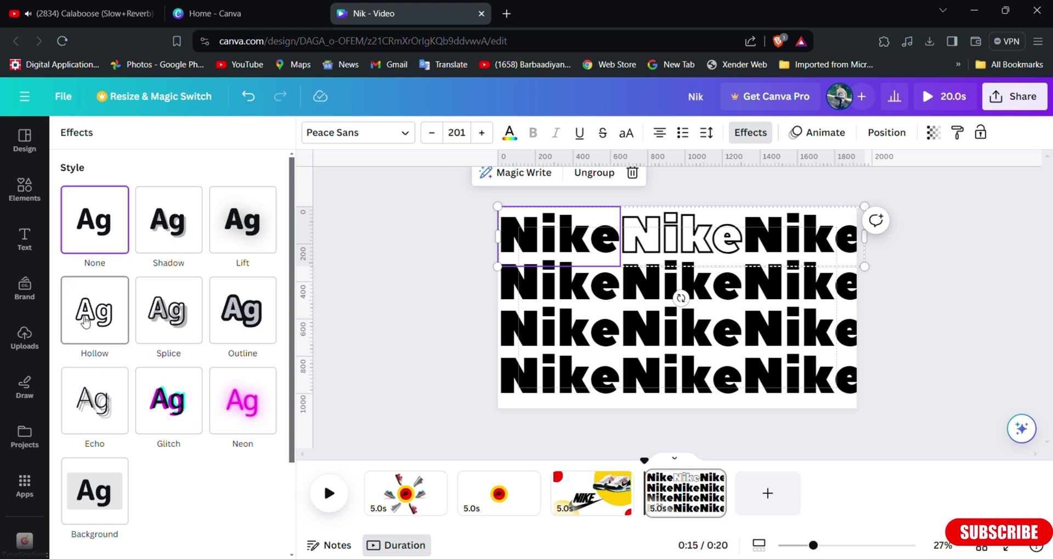
click(99, 310)
click(559, 282)
click(114, 312)
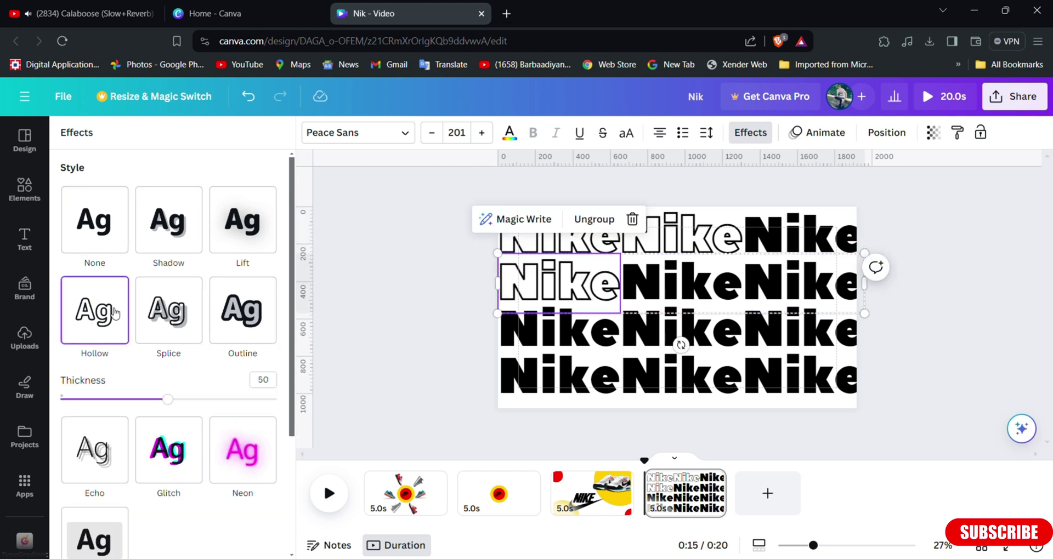
click(679, 282)
click(96, 310)
Apply the Hollow effect to the last Nike word in each of the upper two rows
click(801, 236)
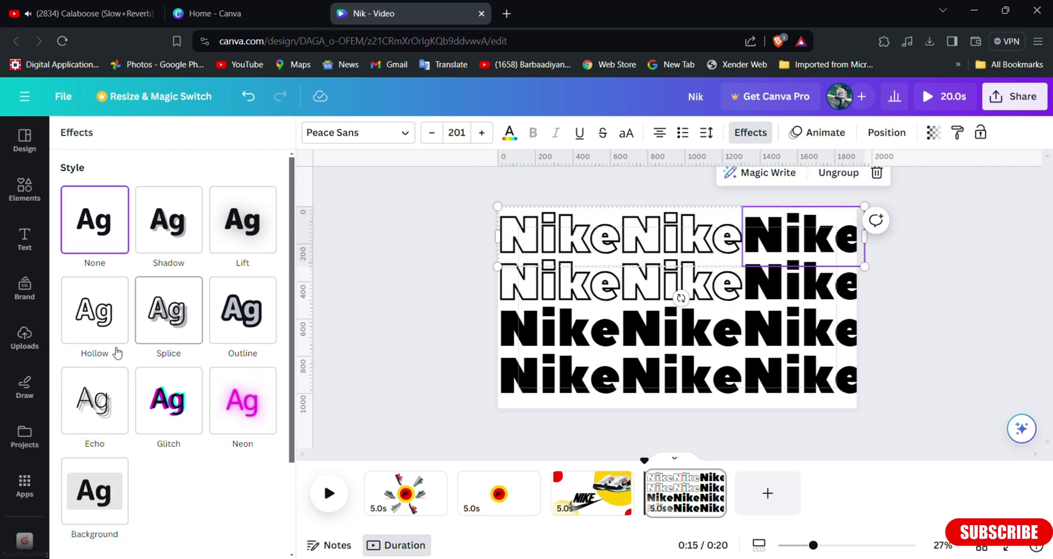
click(117, 354)
click(801, 282)
click(116, 355)
Apply the Hollow effect to all three Nike words in the third row
click(559, 329)
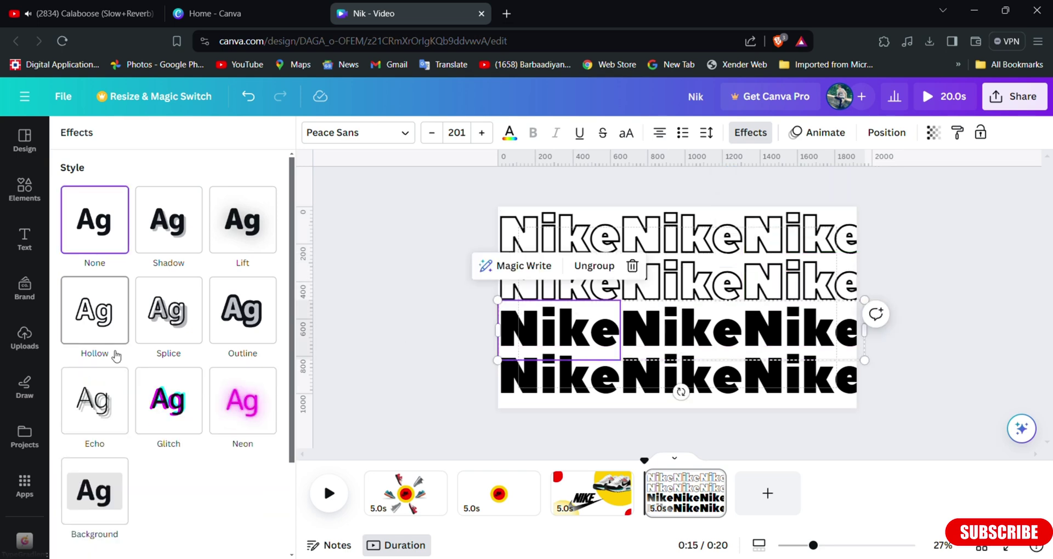
click(117, 355)
click(680, 329)
click(118, 329)
click(800, 329)
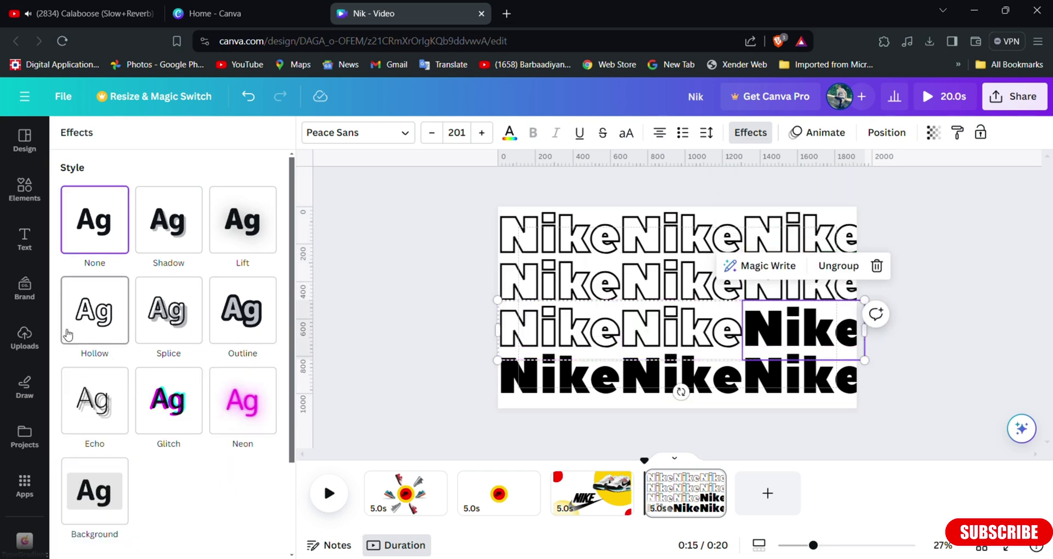
click(67, 334)
Apply the Hollow effect to all three Nike words in the fourth row
click(559, 375)
click(94, 329)
click(679, 375)
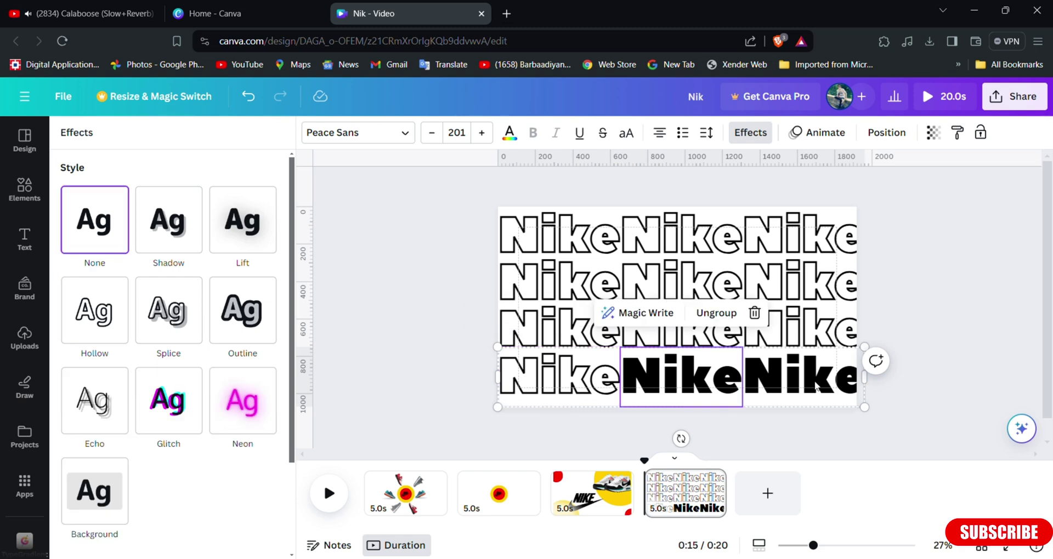
click(94, 309)
click(801, 375)
click(94, 309)
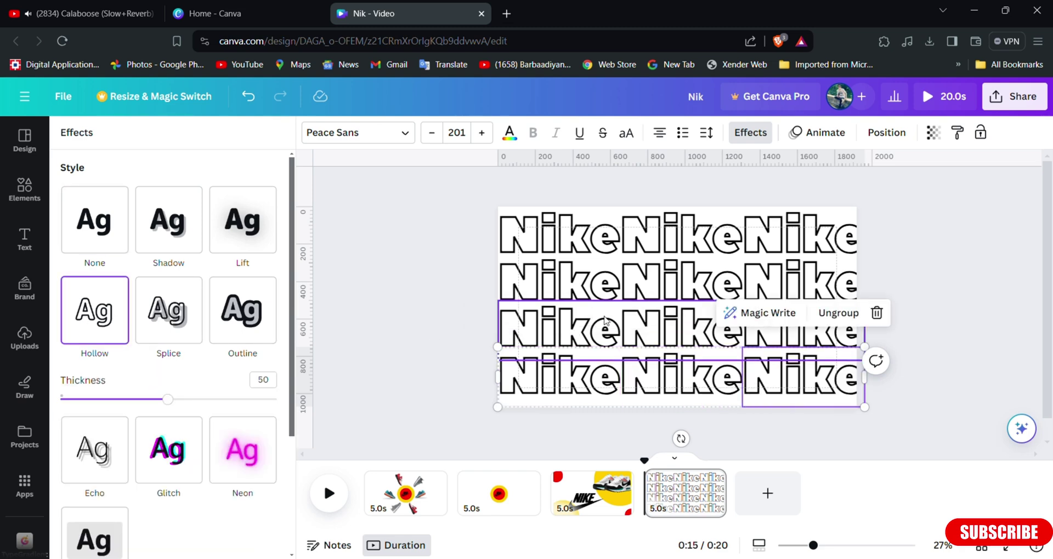
Apply the Tectonic animation to all four rows of hollow Nike text at once
drag(422, 216, 714, 421)
click(367, 132)
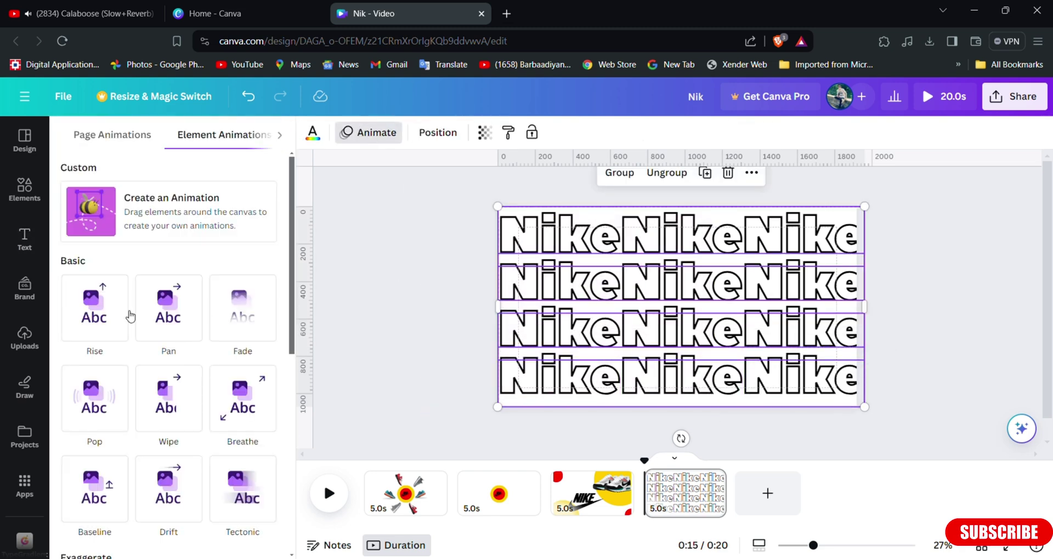
click(224, 496)
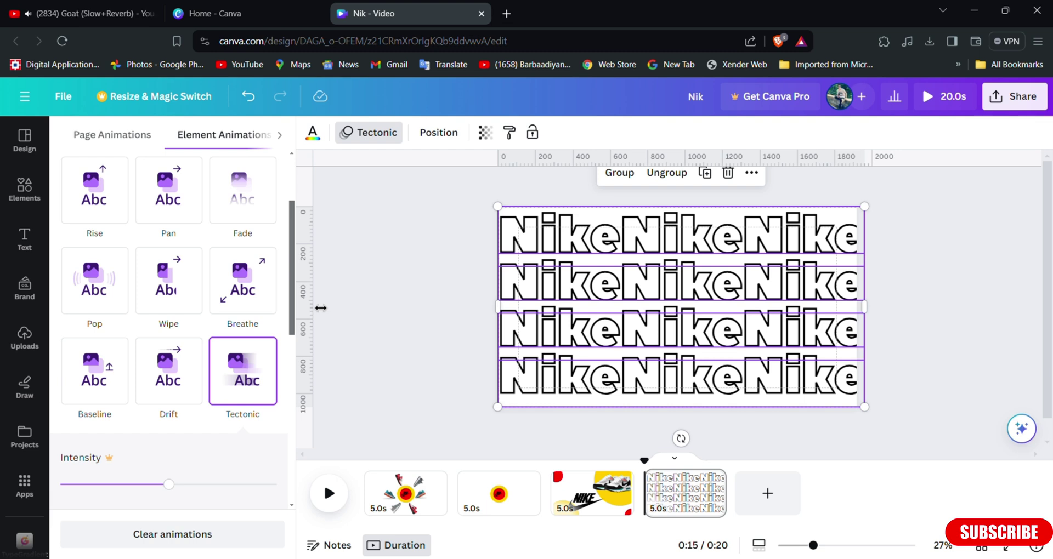
click(350, 324)
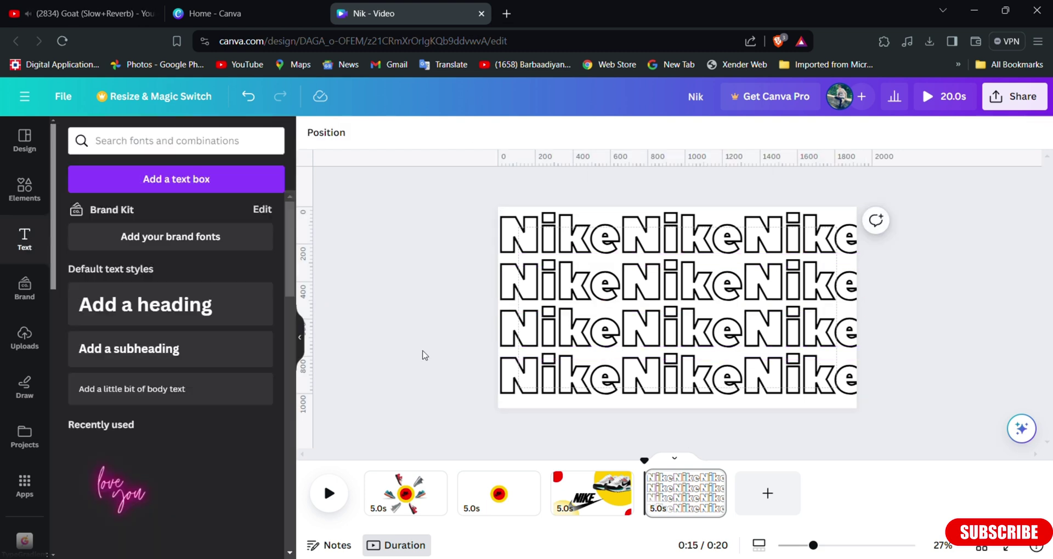
Set the Nike text page's background to the teal photo colour after trying yellow and red
click(326, 132)
click(148, 409)
click(313, 134)
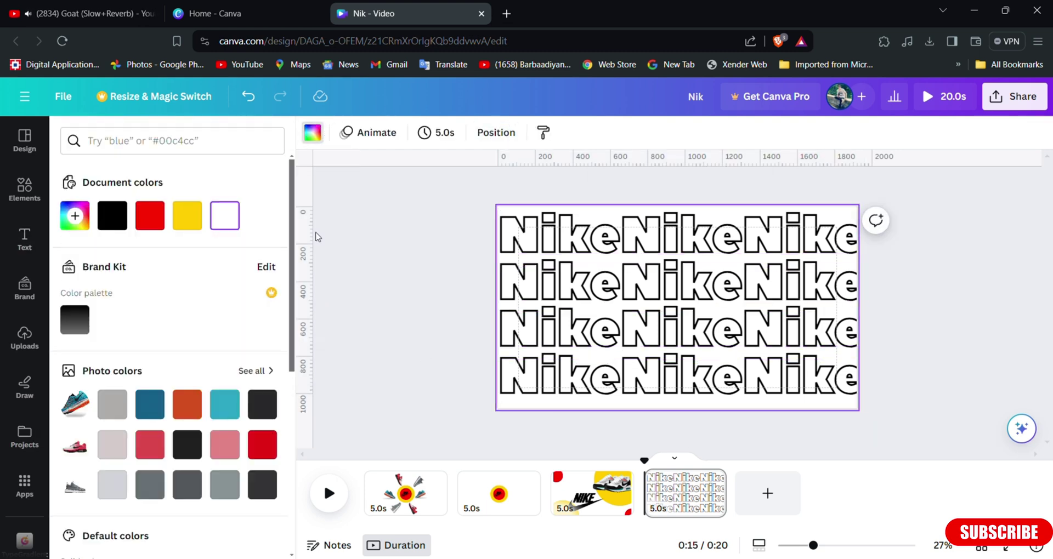
click(187, 215)
click(148, 224)
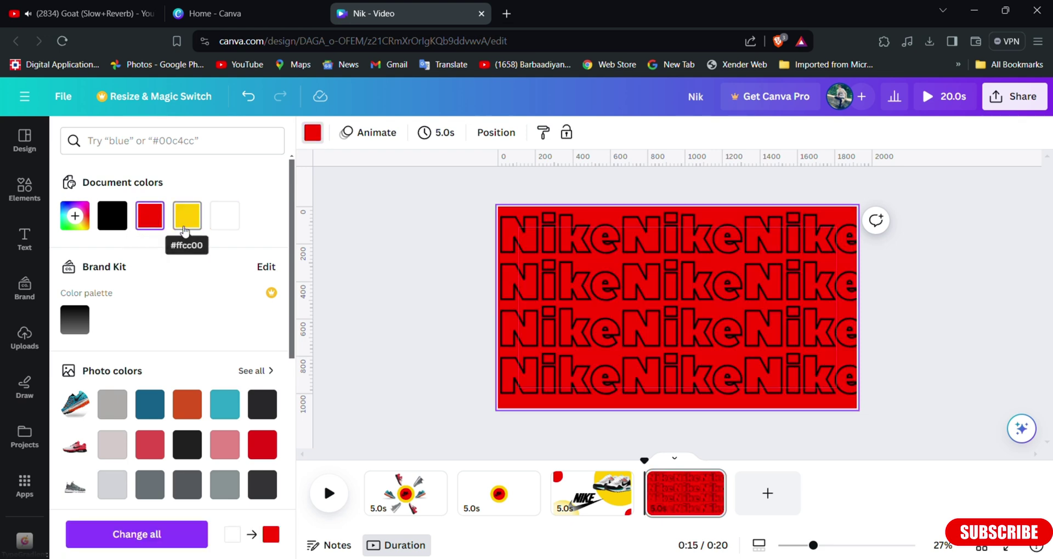
click(224, 404)
click(383, 297)
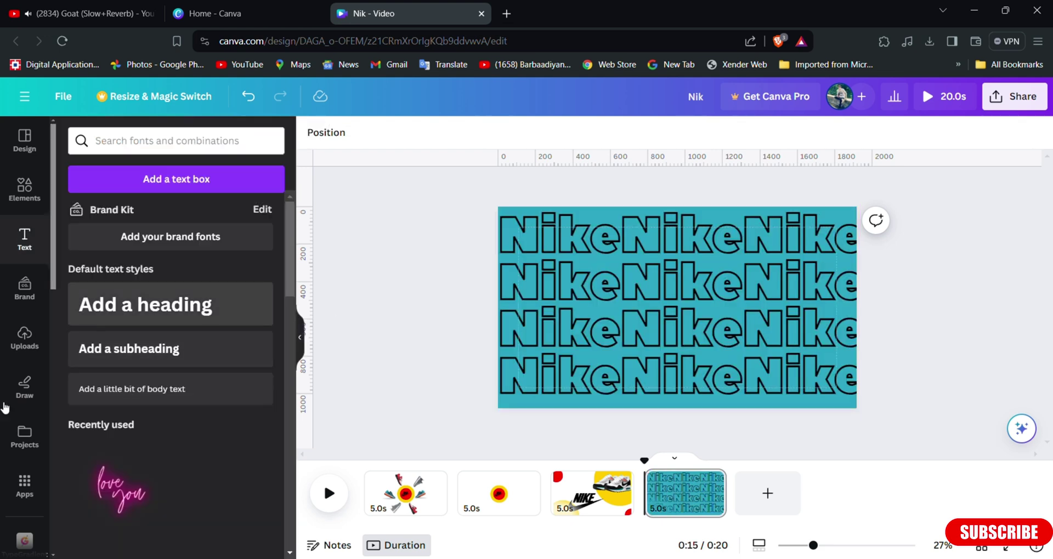
Add the uploaded white, black and green Nike shoe photo to the page and bring its layer above all the text rows
click(24, 340)
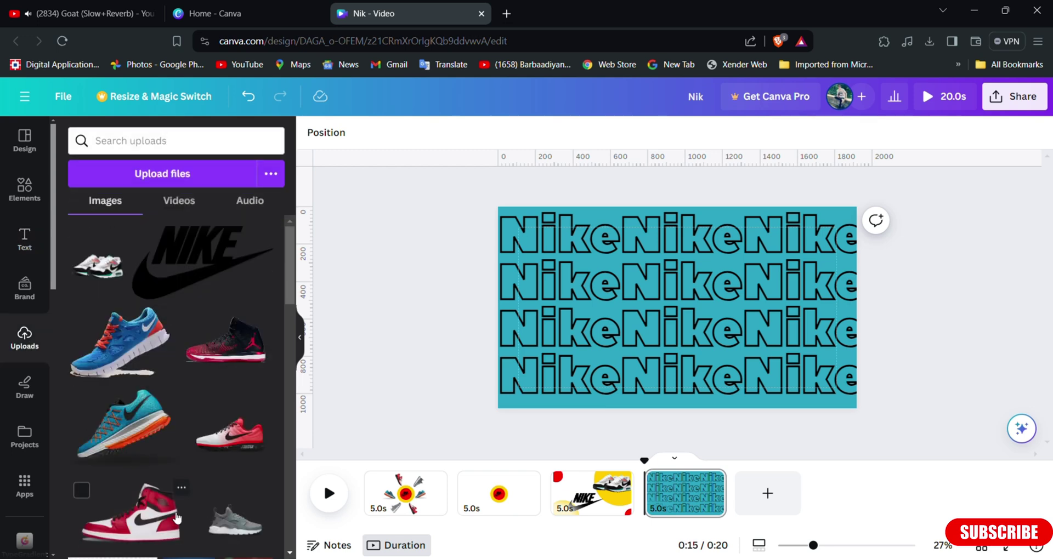
key(ctrl+v)
key(alt+1)
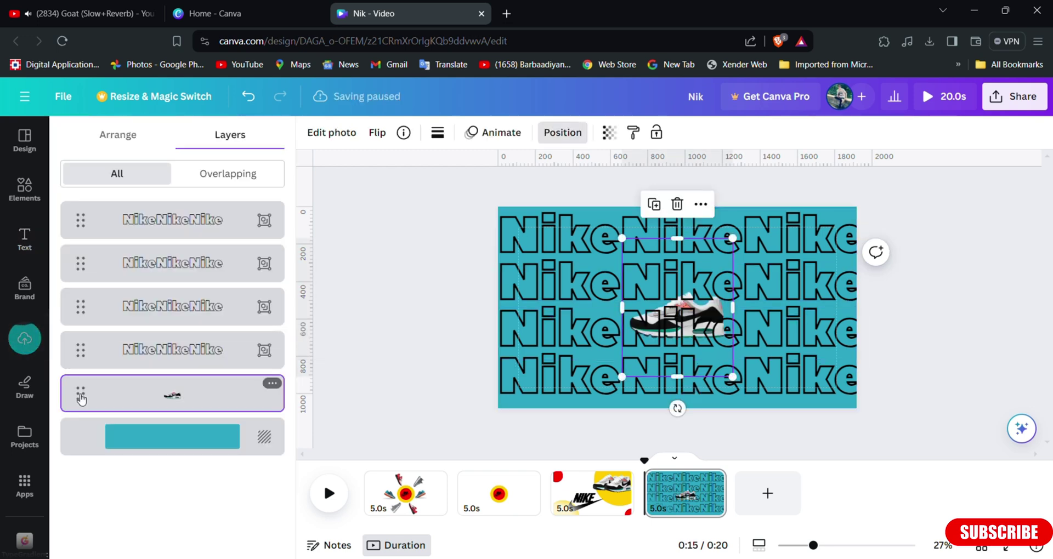
drag(81, 395, 81, 205)
Enlarge the shoe until it spans roughly half the page width and place it centrally over the Nike text
drag(621, 377, 535, 436)
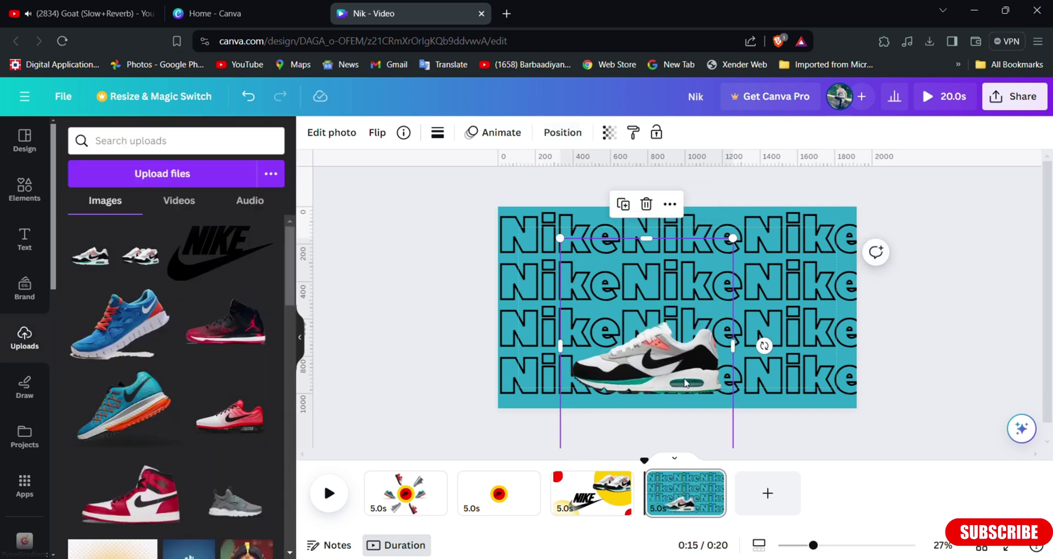
drag(657, 357, 677, 278)
drag(578, 377, 538, 429)
drag(647, 318, 673, 305)
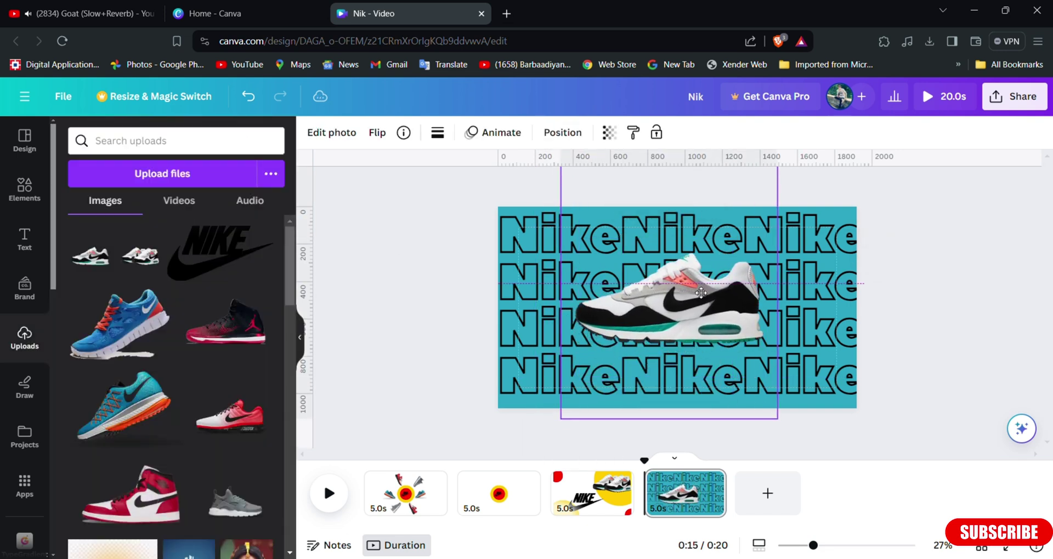
drag(564, 414, 551, 433)
drag(655, 318, 662, 292)
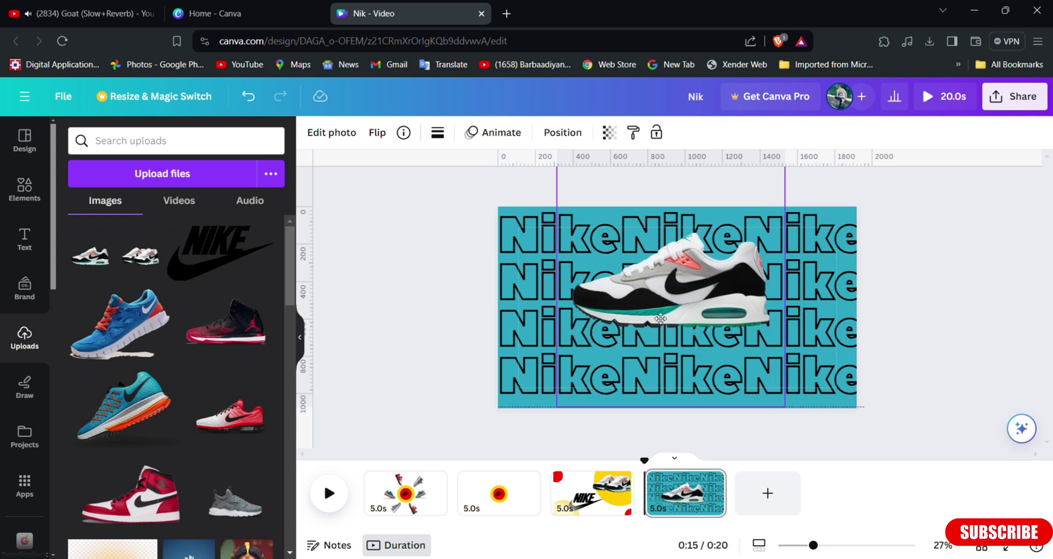
Give the shoe photo a Drop shadow with blur 0, angle 51 and distance 74
click(345, 134)
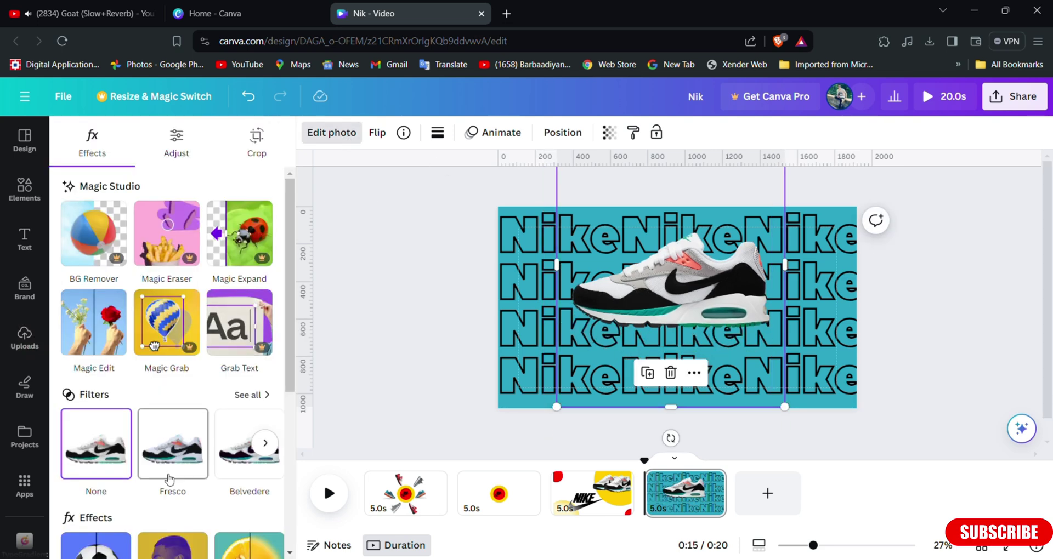
scroll(165, 477, down, 3)
click(94, 432)
click(172, 331)
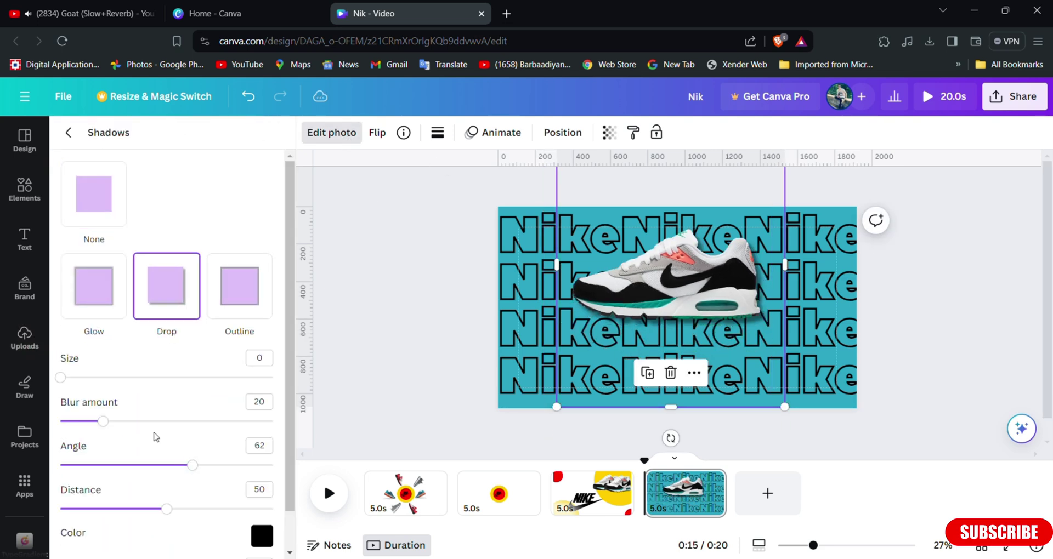
drag(129, 431, 62, 429)
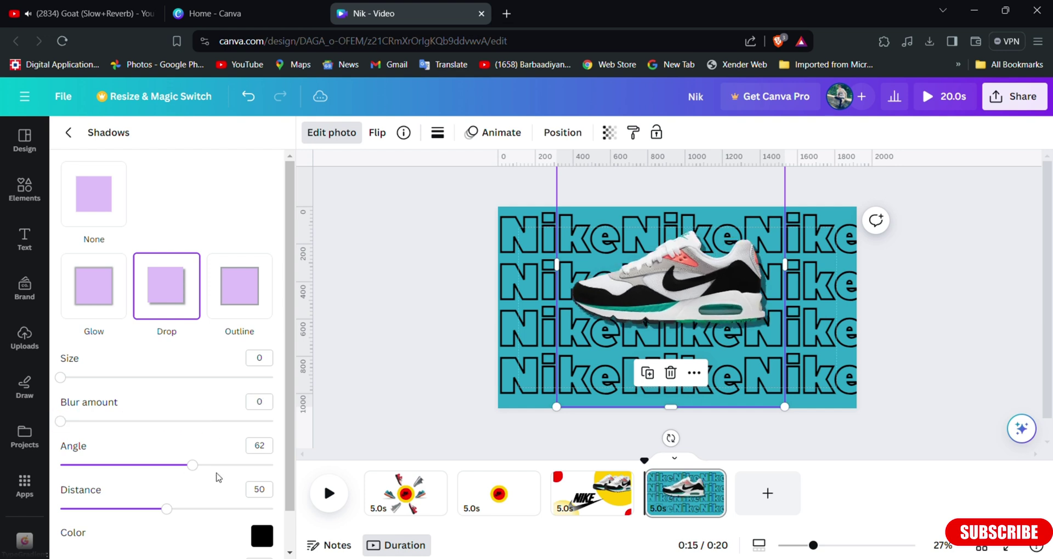
drag(219, 473, 168, 467)
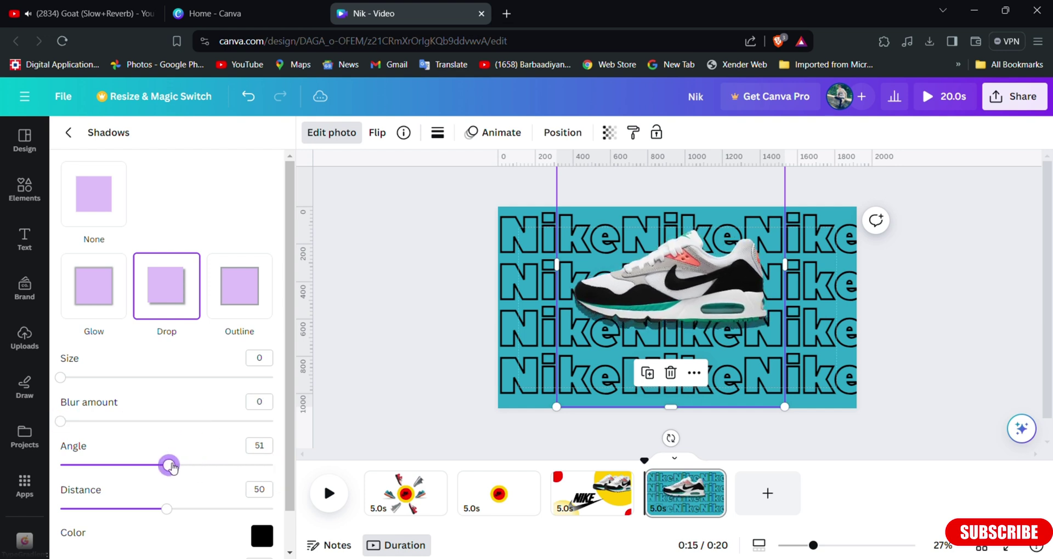
drag(166, 508, 218, 509)
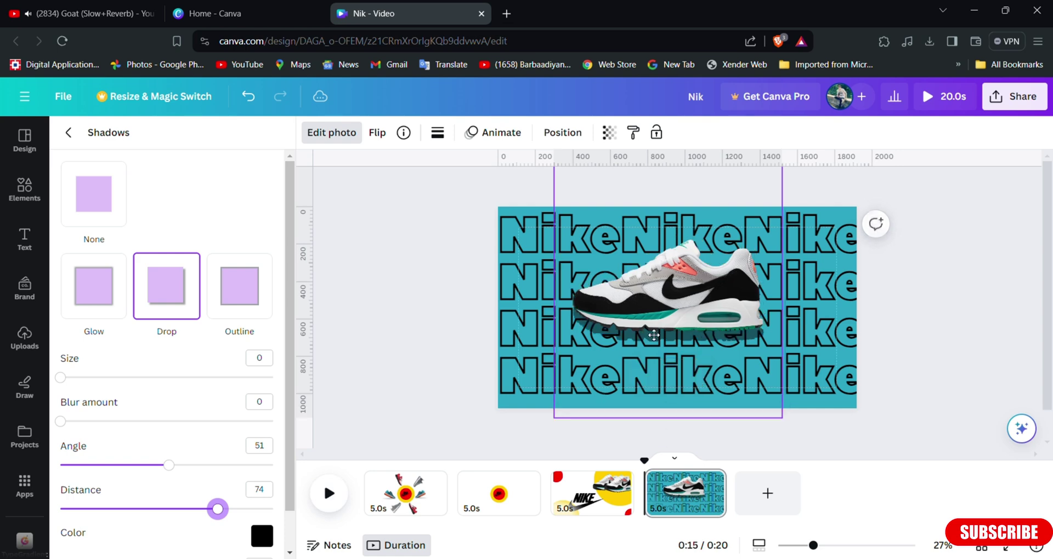
key(Escape)
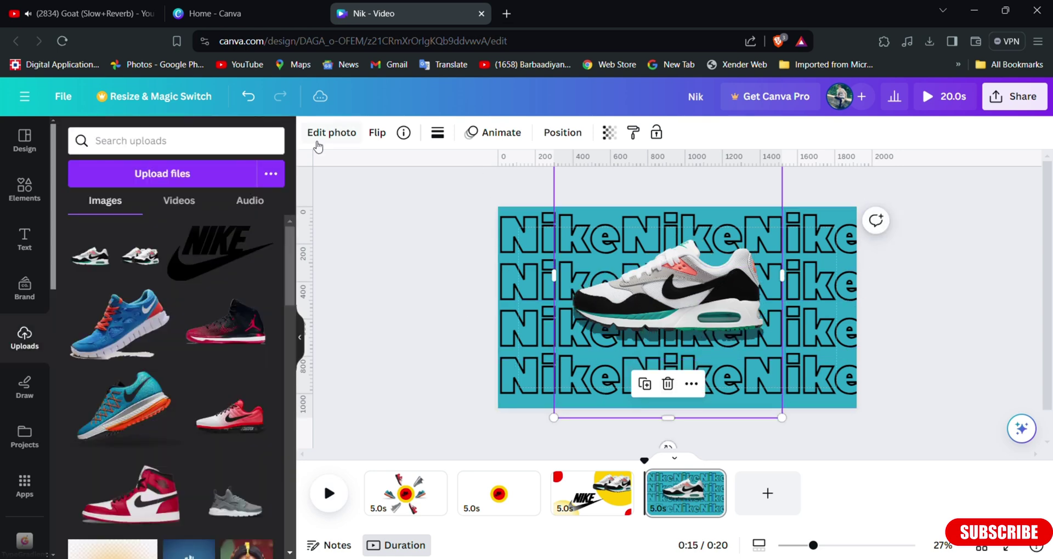
Apply the Breathe photo animation to the shoe
click(491, 132)
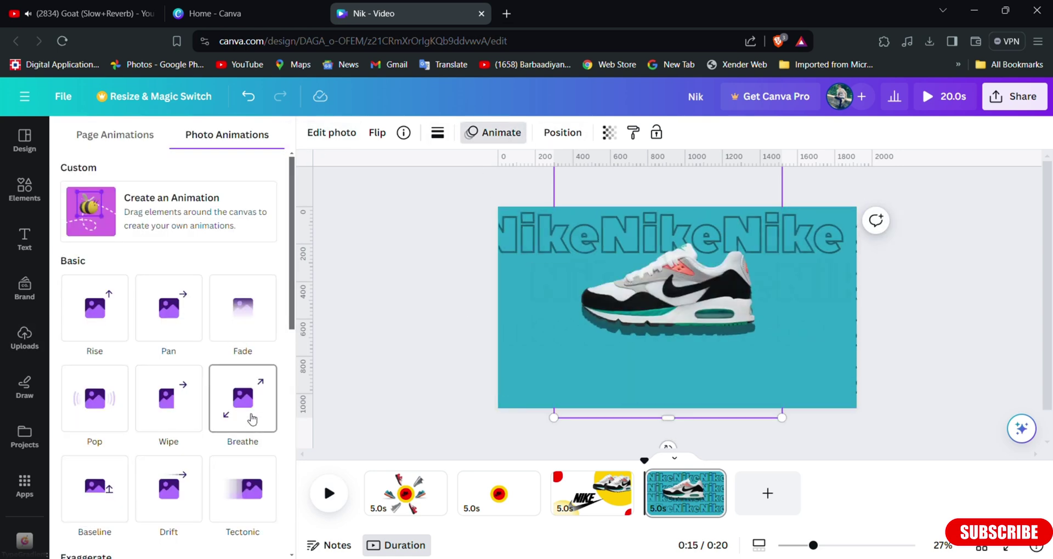
click(251, 420)
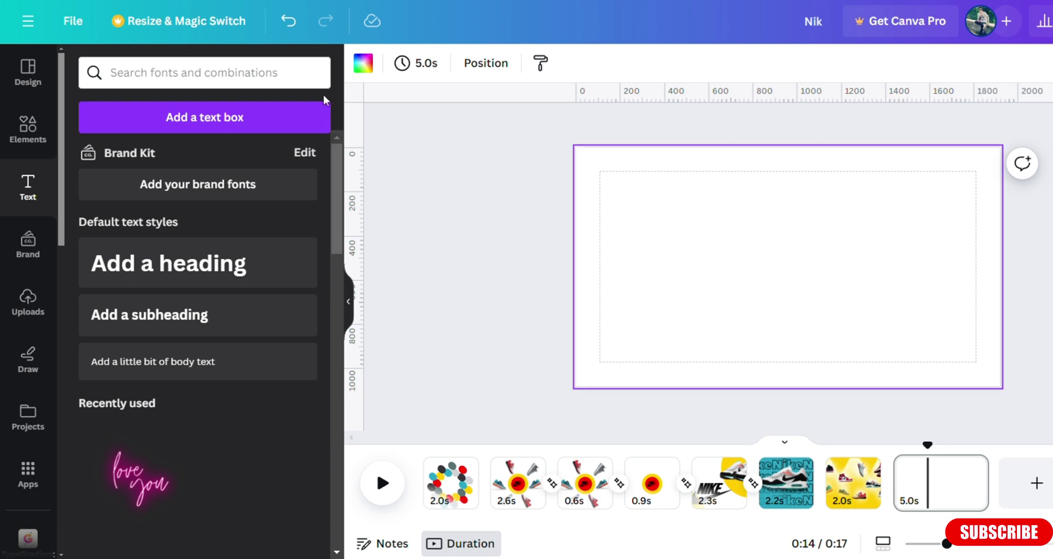
Set the blank last page's background to a custom dark grey, slightly lighter than the document's dark grey
click(361, 72)
click(214, 164)
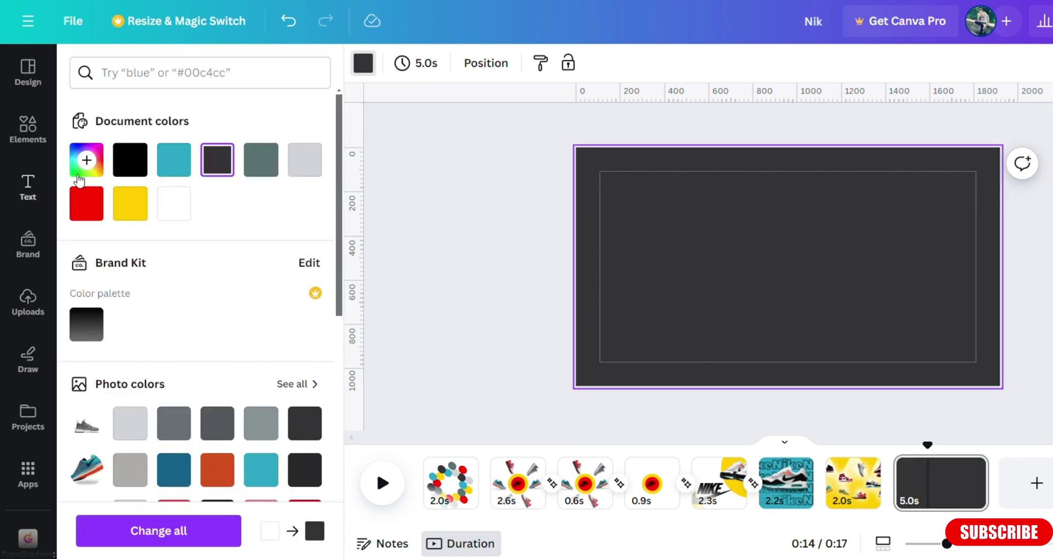
click(80, 176)
drag(88, 311, 99, 296)
Add a heading to the grey page with "Woman" on the first line and "selection" on the second
click(28, 187)
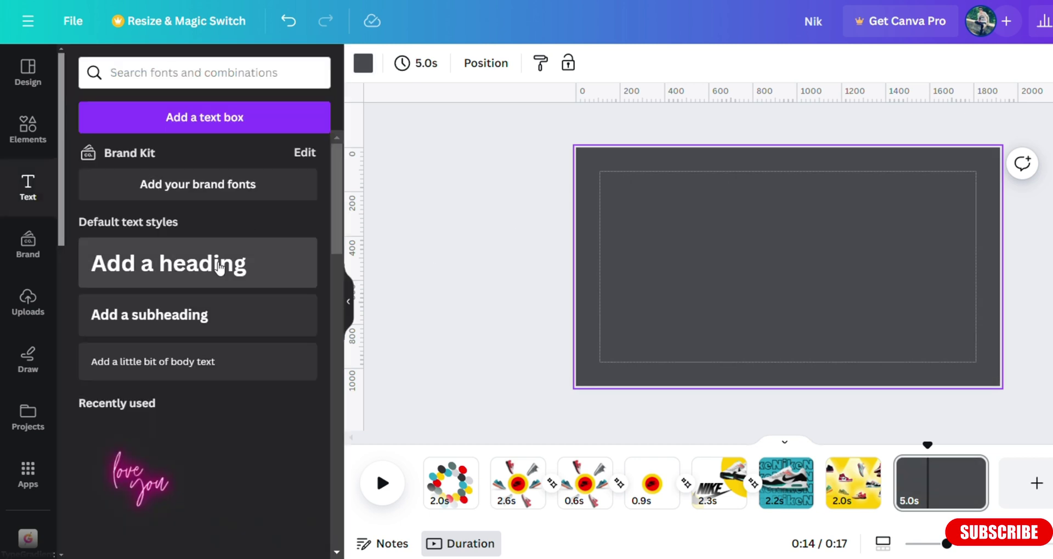
click(218, 266)
text(W)
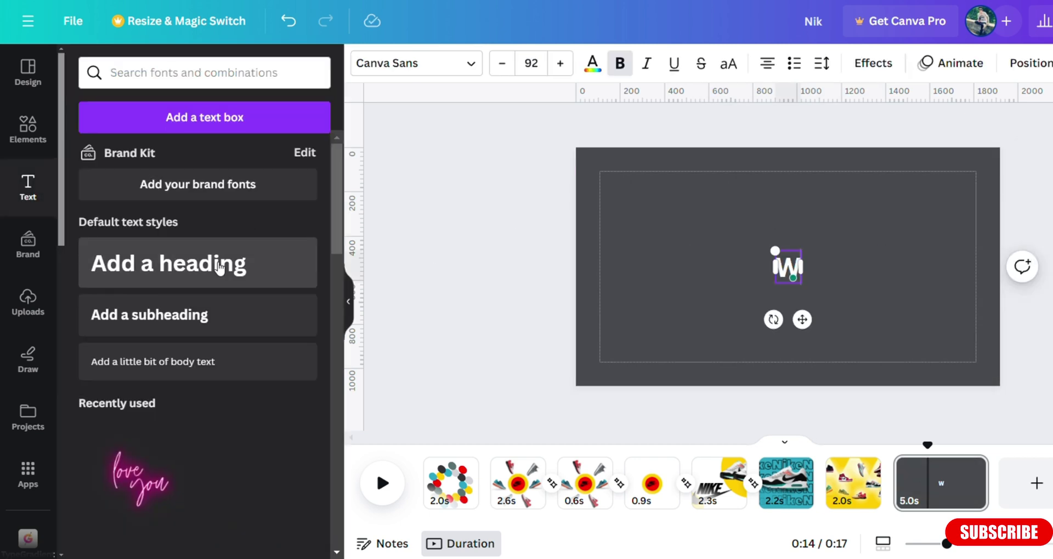
text(oman)
key(Return)
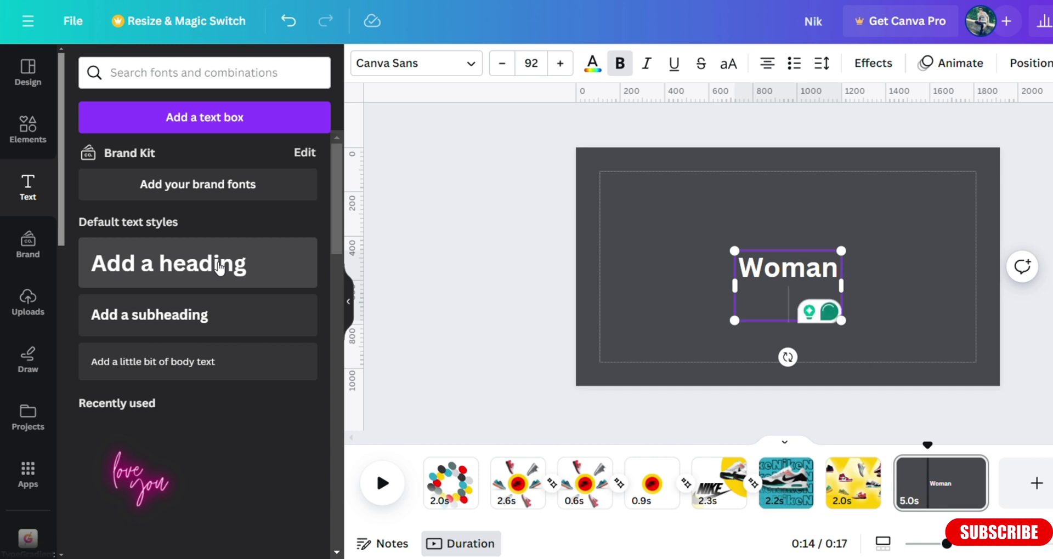
text(selection)
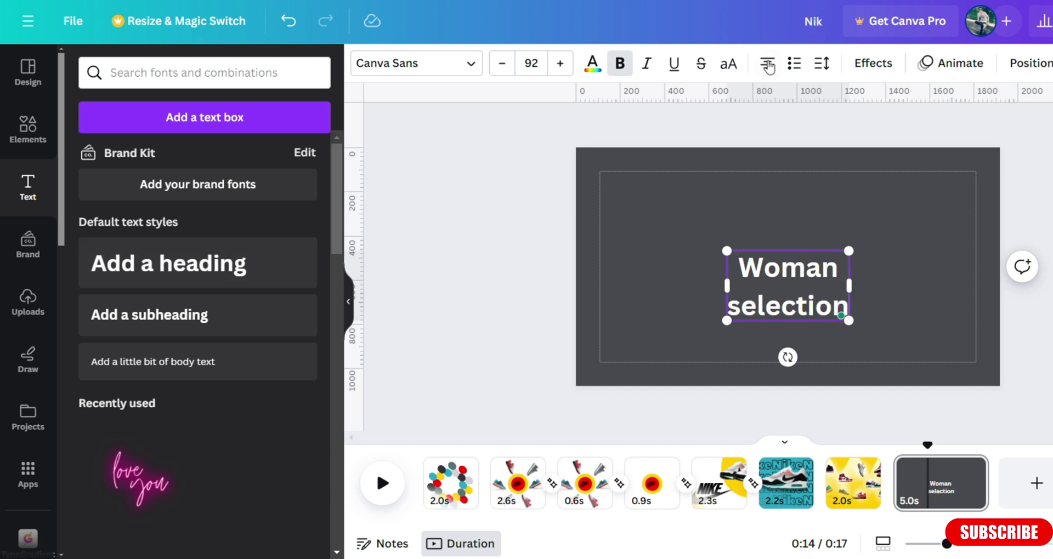
Convert both heading lines to uppercase and set the word WOMAN in Peace Sans
click(737, 70)
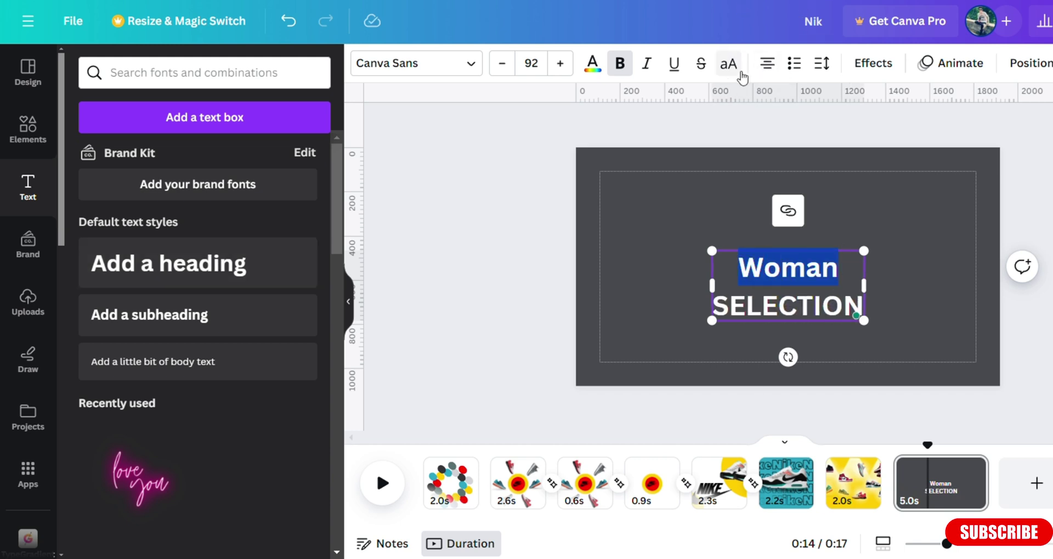
click(736, 70)
click(429, 61)
click(203, 250)
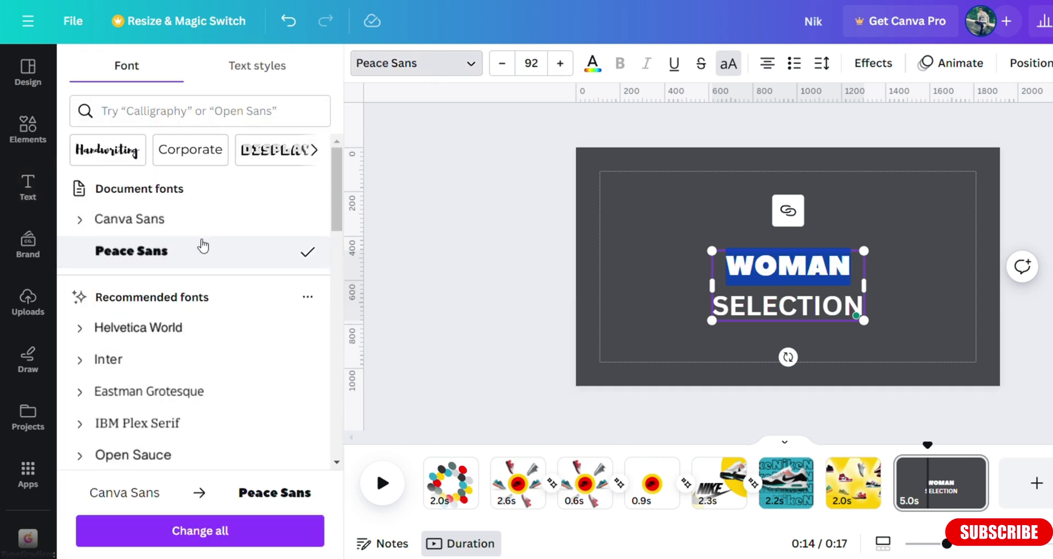
click(947, 283)
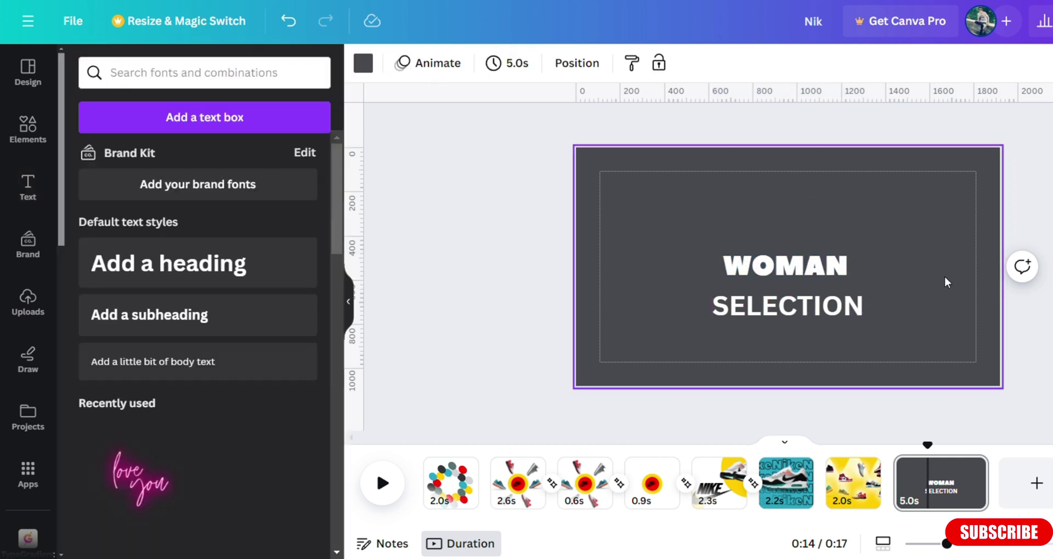
Move the heading higher on the page and set its whole text in Peace Sans after trying Lava Pro Grunge
click(723, 307)
drag(724, 306, 709, 204)
click(722, 225)
click(872, 256)
click(862, 256)
click(863, 256)
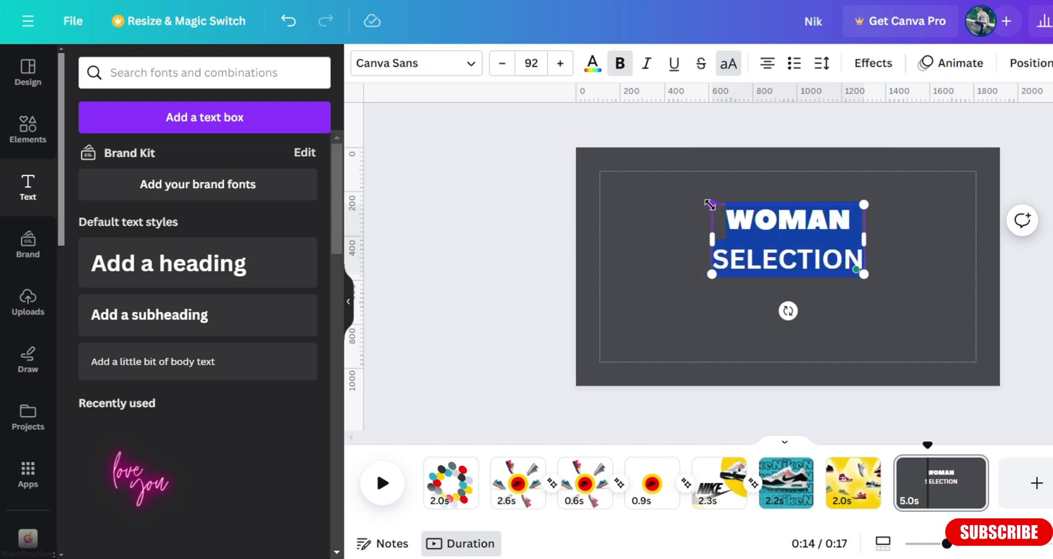
click(474, 63)
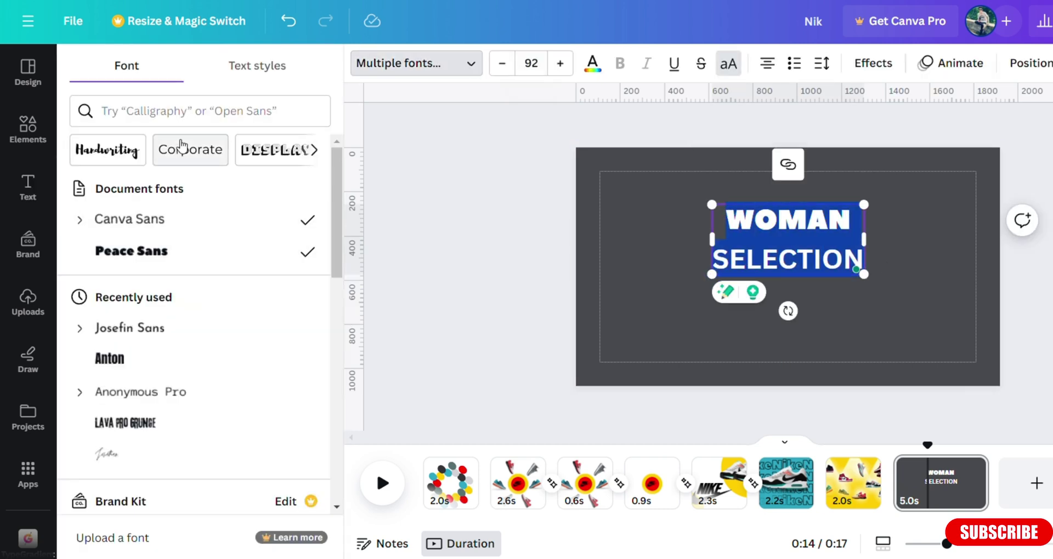
click(182, 423)
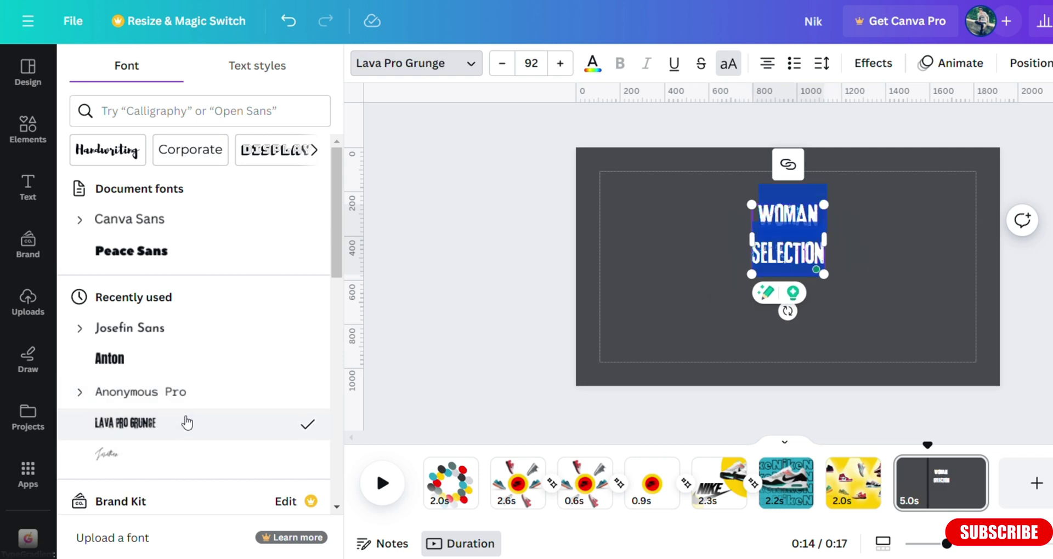
click(171, 254)
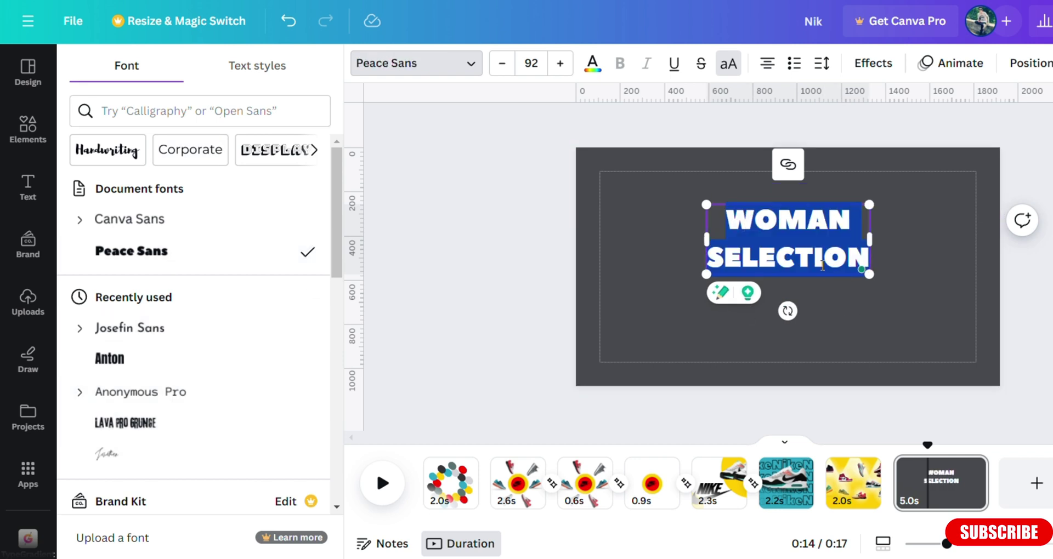
Enlarge the WOMAN SELECTION heading to font size 132 and centre it horizontally on the page
click(951, 312)
click(854, 270)
drag(869, 275, 939, 305)
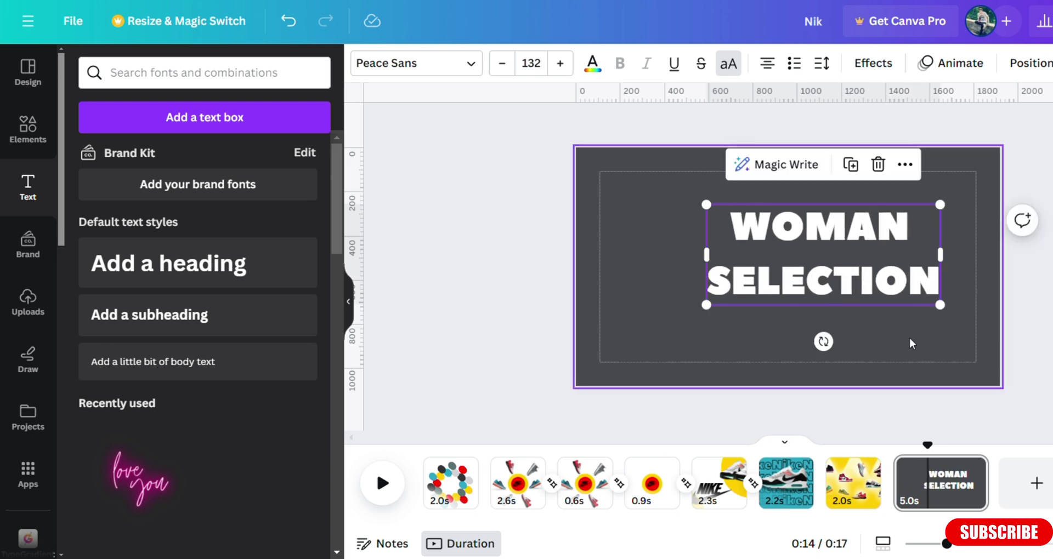
drag(851, 260, 816, 273)
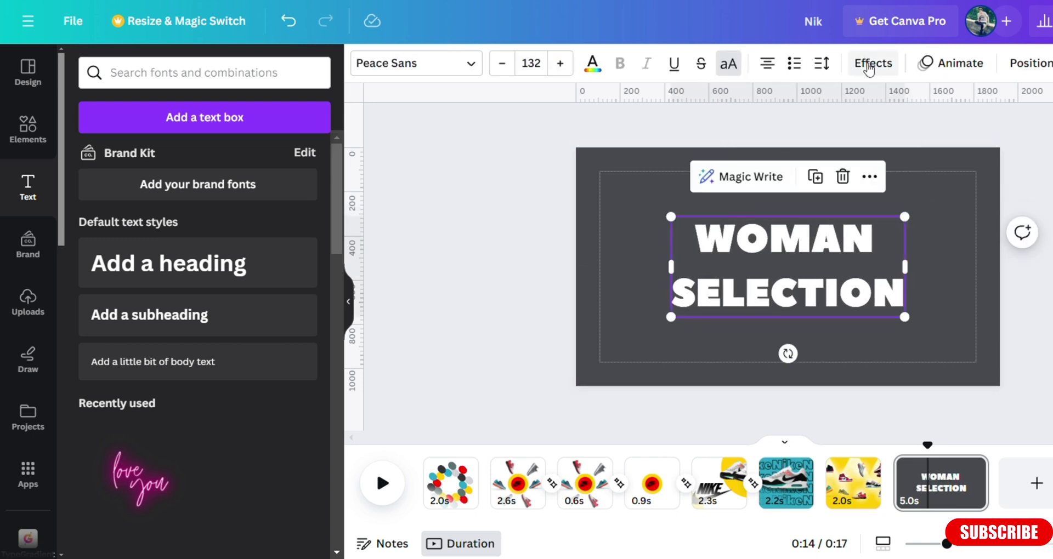
Colour the word WOMAN in the heading yellow, keeping SELECTION white
click(686, 292)
drag(677, 291, 900, 299)
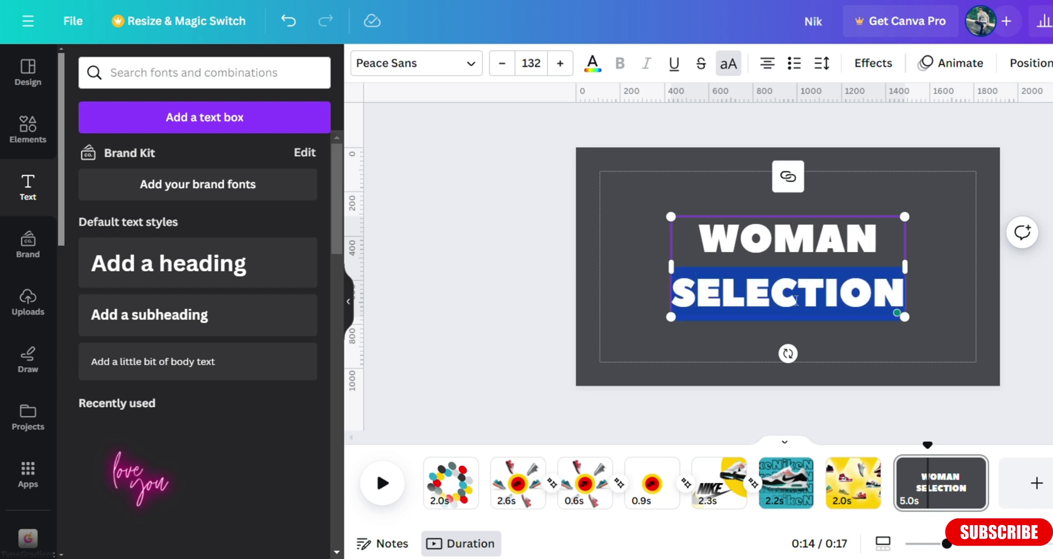
drag(692, 239, 889, 243)
click(592, 63)
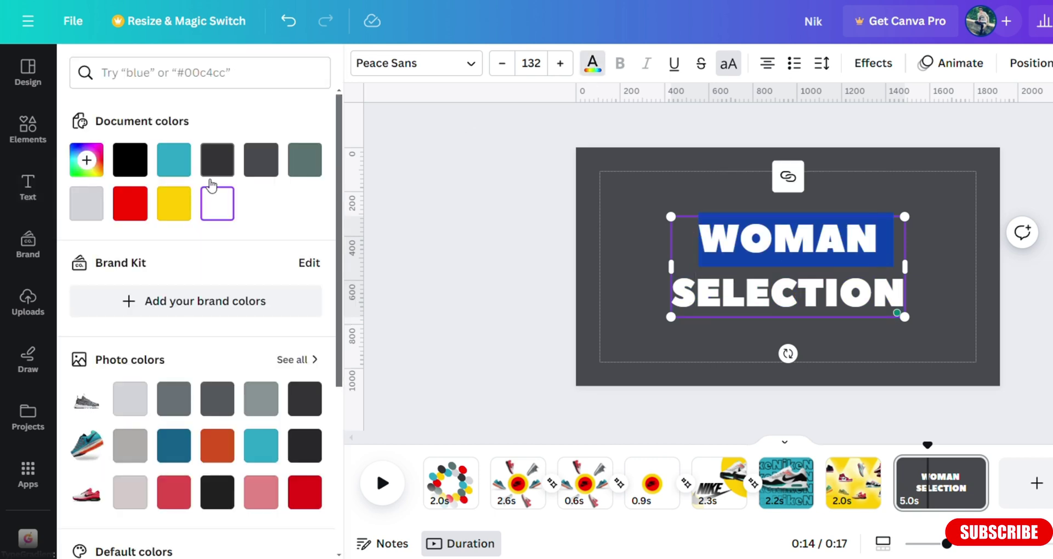
click(171, 203)
click(461, 200)
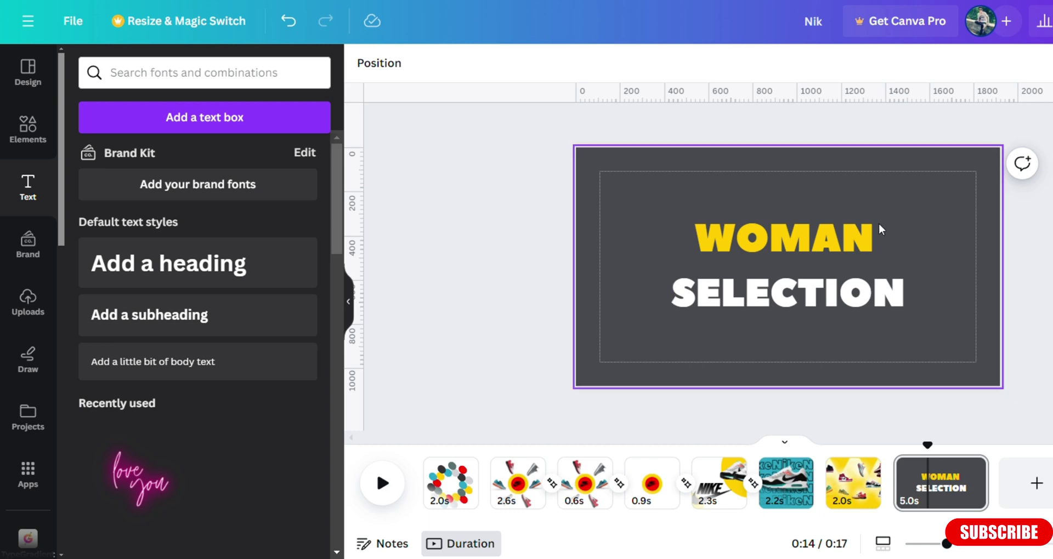
Upload the image of the white high-top sneakers from the computer
click(38, 304)
click(226, 112)
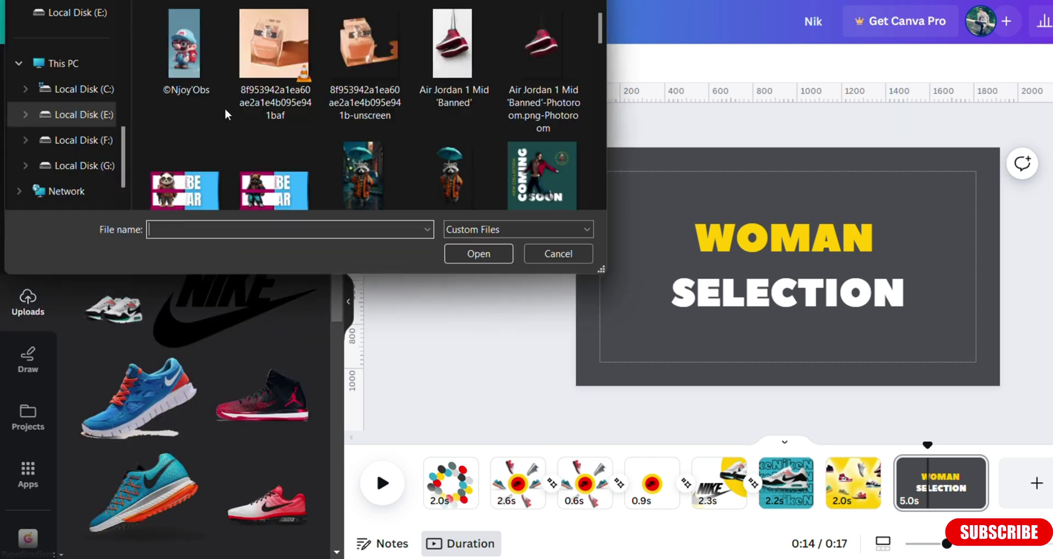
scroll(454, 117, down, 5)
click(454, 126)
click(496, 262)
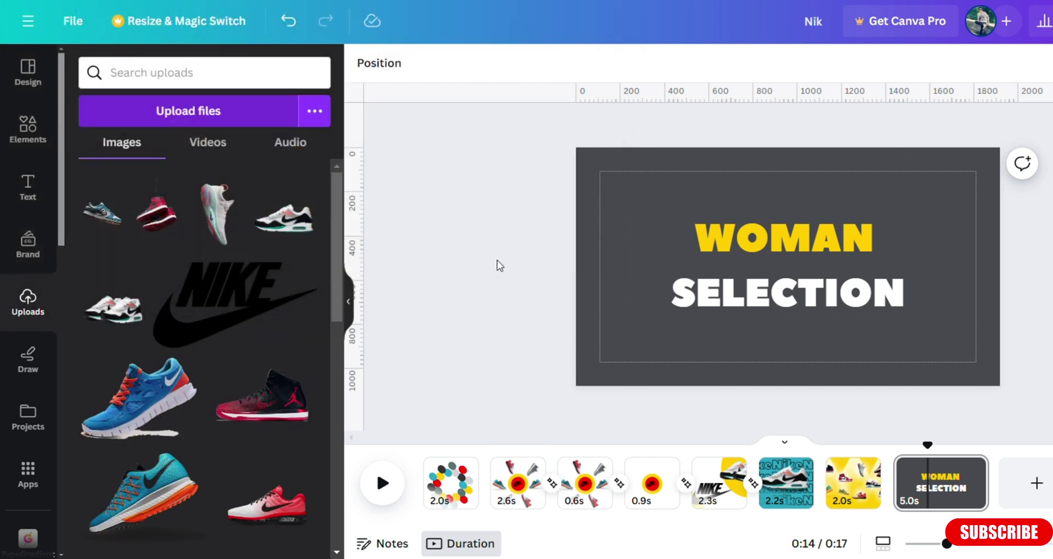
Add a new page after the WOMAN SELECTION page and place the white sneakers image enlarged in its centre
click(1029, 493)
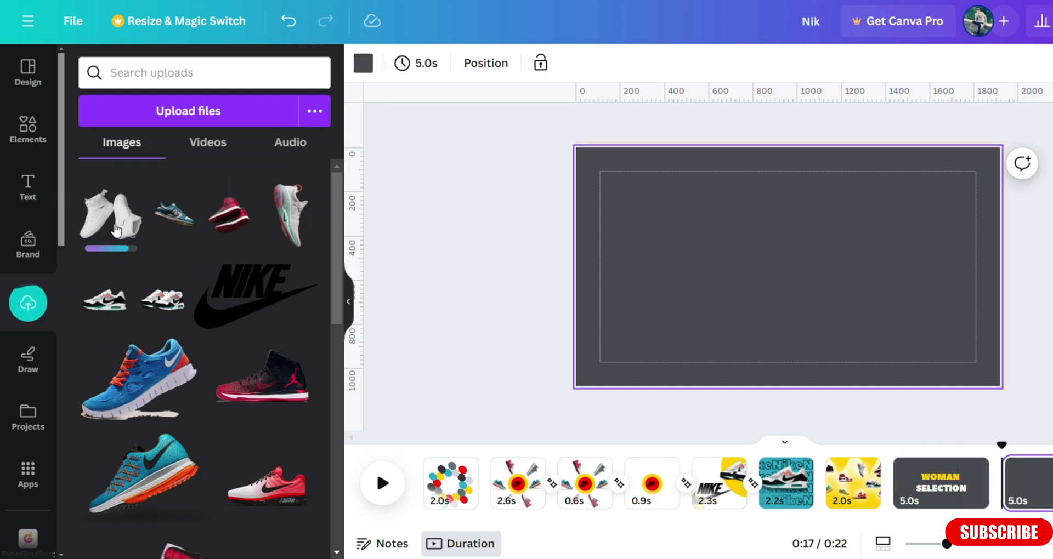
click(110, 214)
drag(729, 345, 679, 373)
drag(743, 327, 744, 304)
click(426, 224)
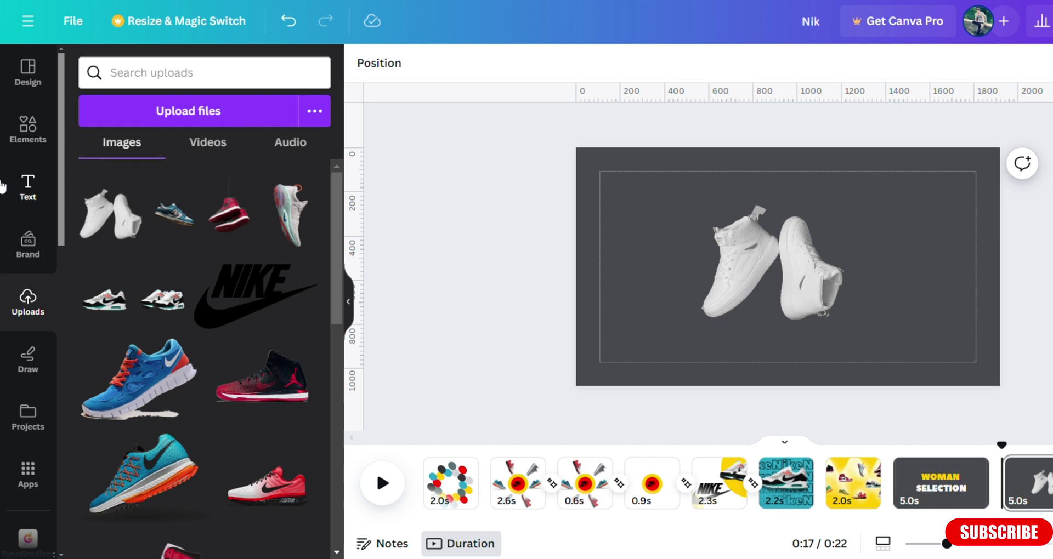
Add two horizontal line shapes over the sneakers, one across the middle and one raised to the top of the shoes
click(30, 185)
click(28, 126)
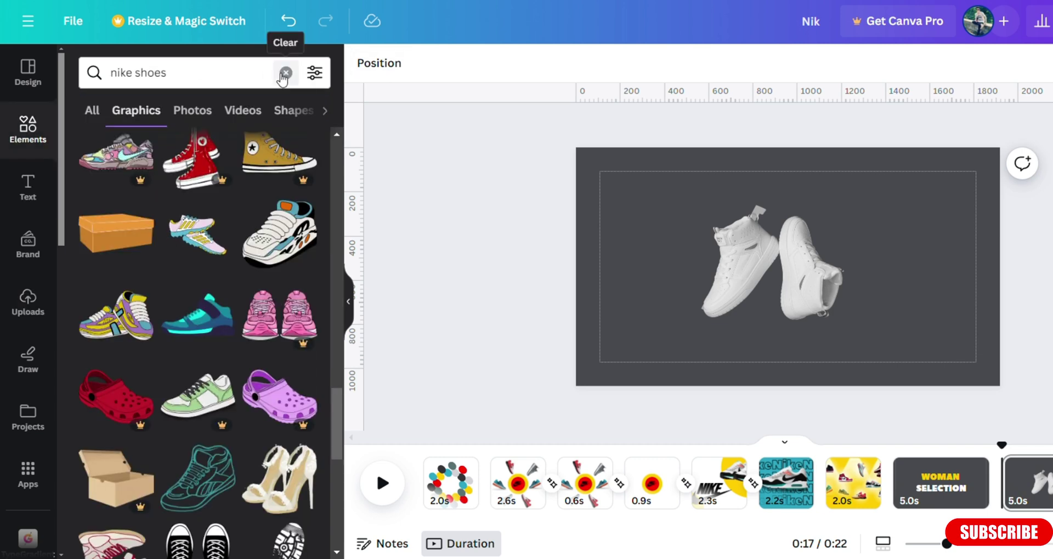
click(286, 72)
text(line)
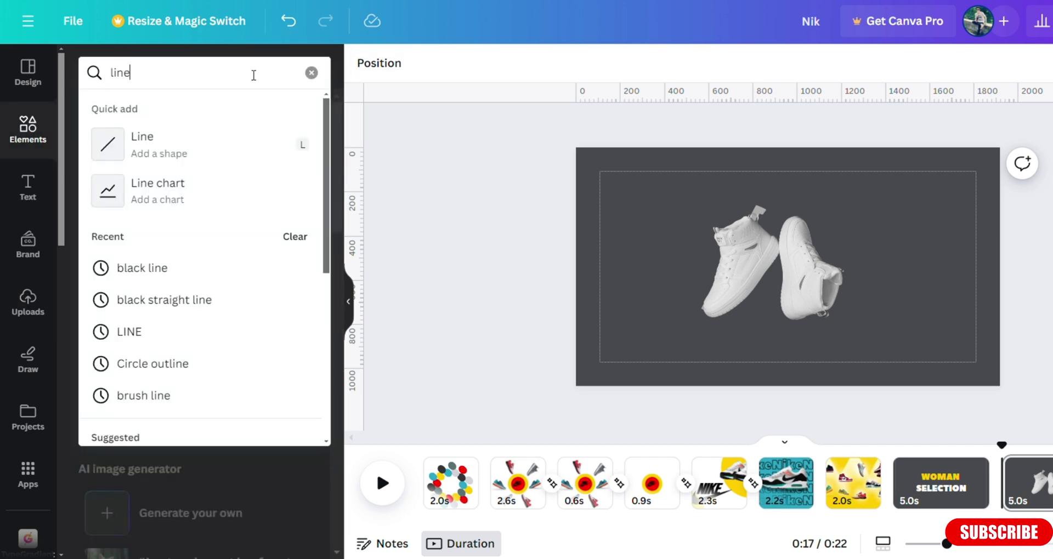
click(230, 144)
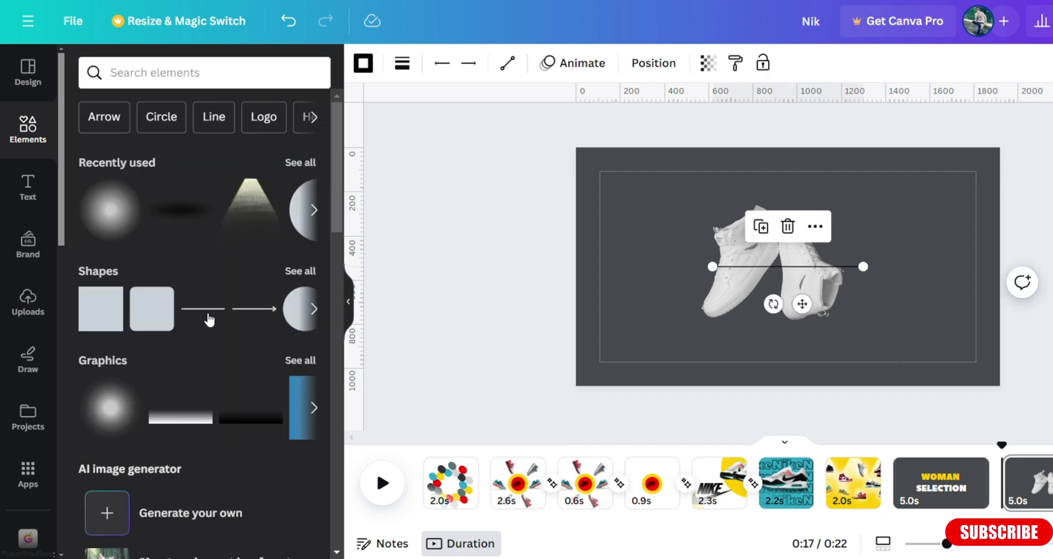
click(209, 321)
drag(788, 266, 788, 215)
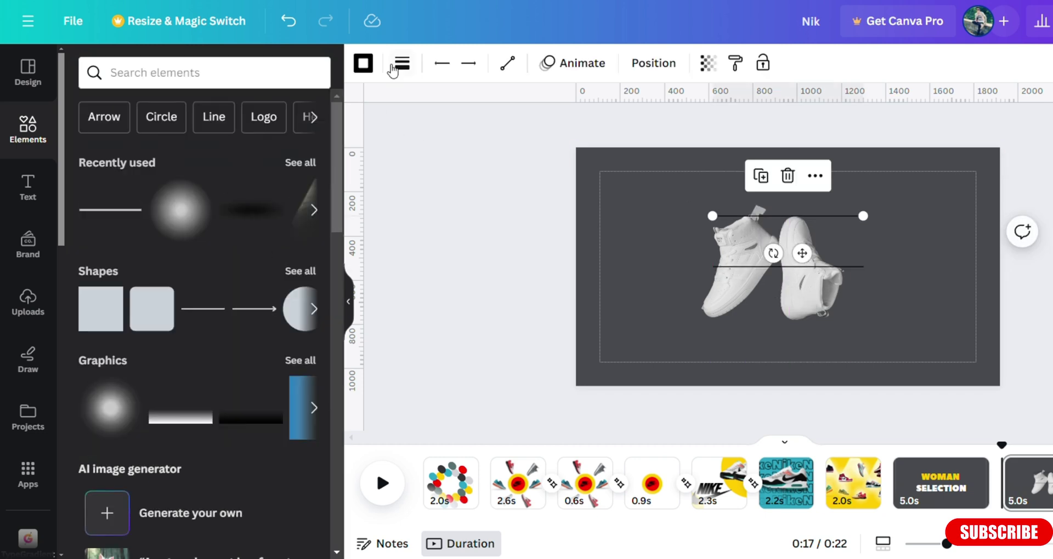
Thicken both horizontal lines to a similar heavy stroke, setting the upper line's weight to 48
click(400, 63)
drag(408, 204, 550, 225)
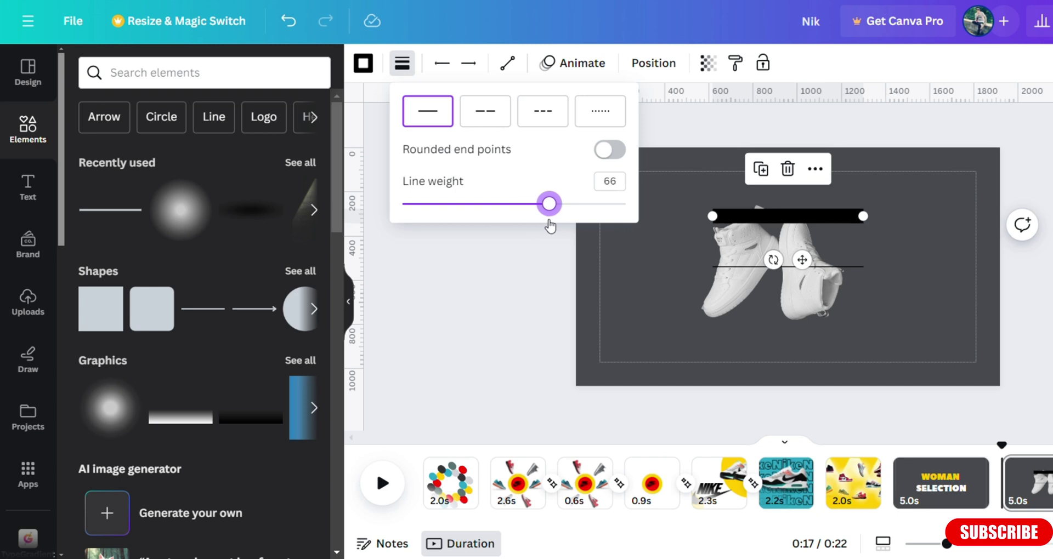
click(741, 267)
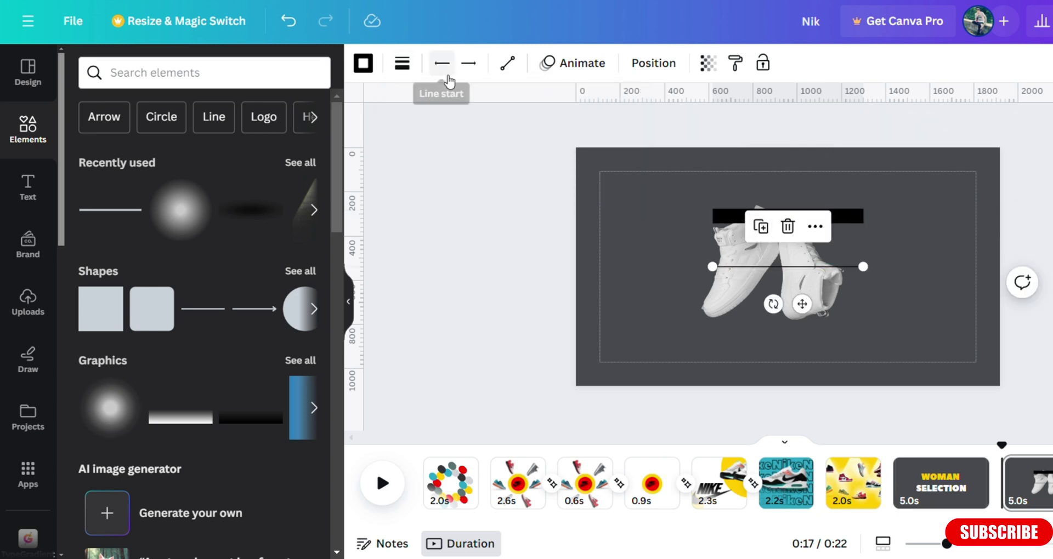
click(402, 64)
drag(405, 204, 499, 204)
click(730, 216)
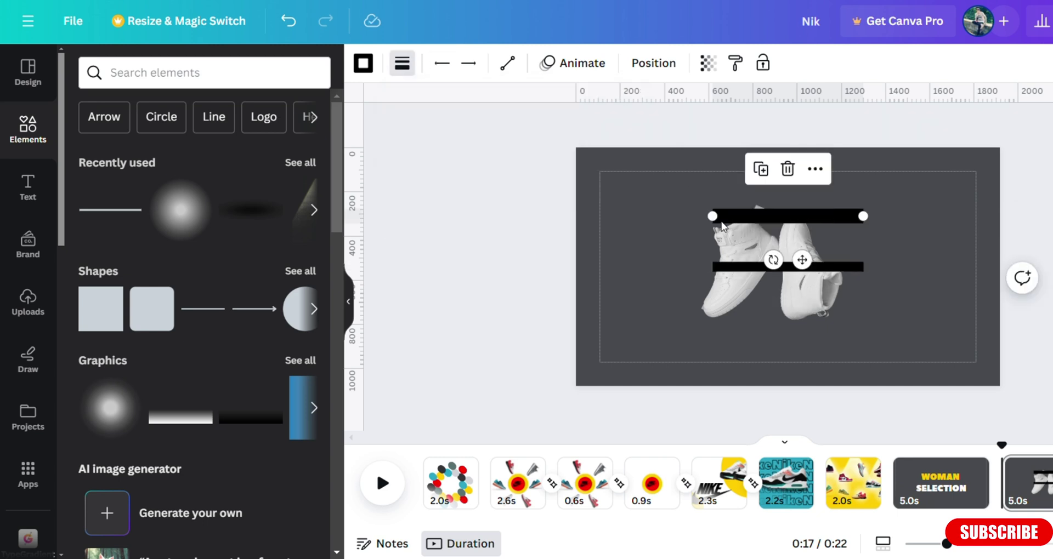
click(402, 64)
mouse_move(520, 211)
mouse_down()
mouse_move(500, 206)
mouse_move(509, 207)
mouse_up()
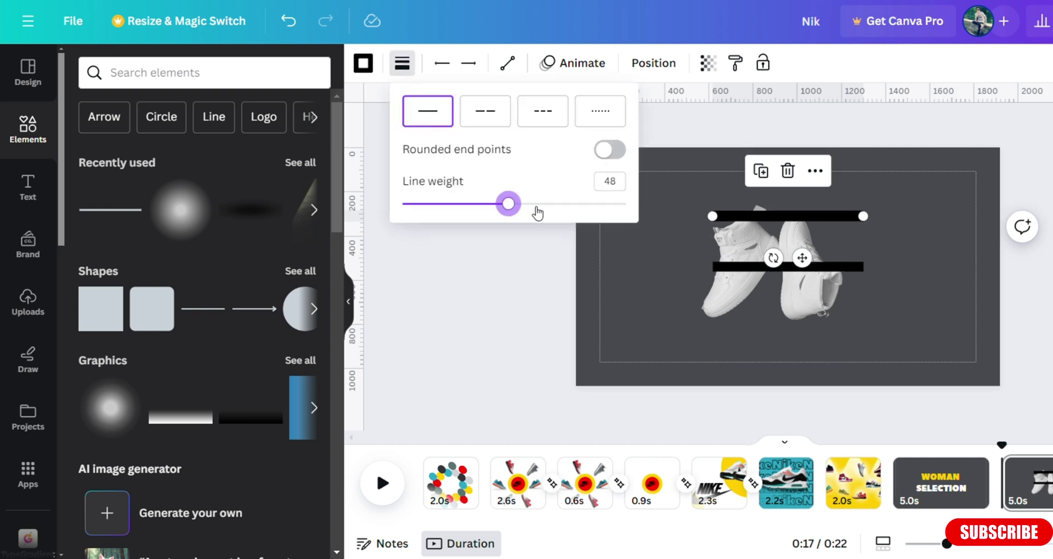
Duplicate the thick line and turn the copy upright to form the right side of a frame around the shoes
click(755, 268)
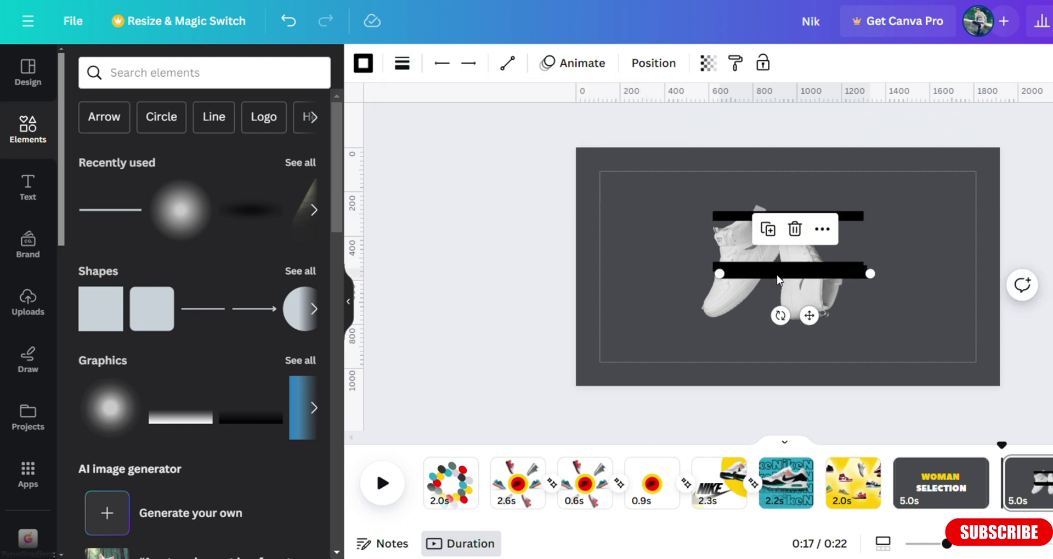
drag(778, 280, 865, 217)
drag(908, 302, 866, 315)
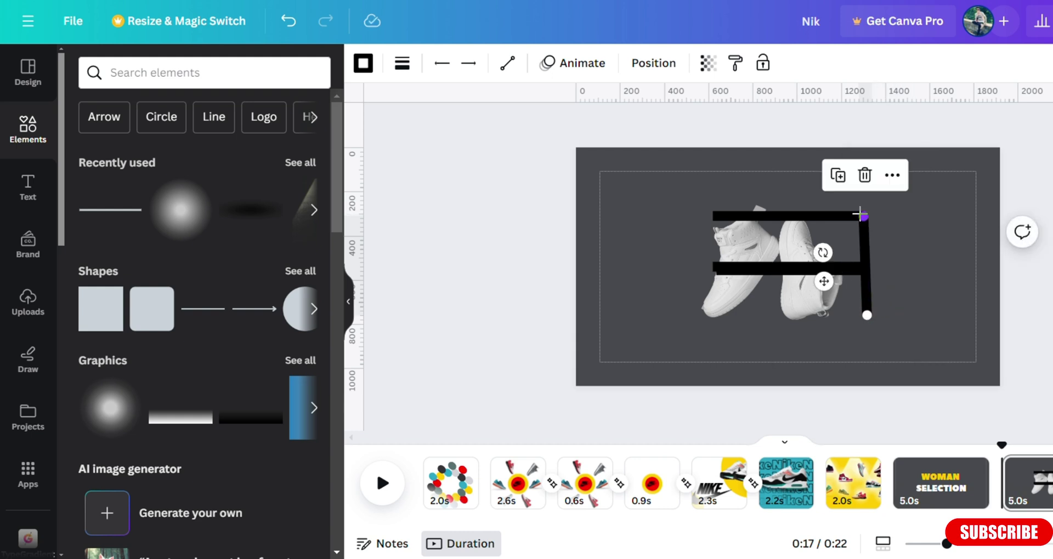
Align the upper line with the right side and make another upright line copy for the frame's left side
click(757, 216)
click(736, 270)
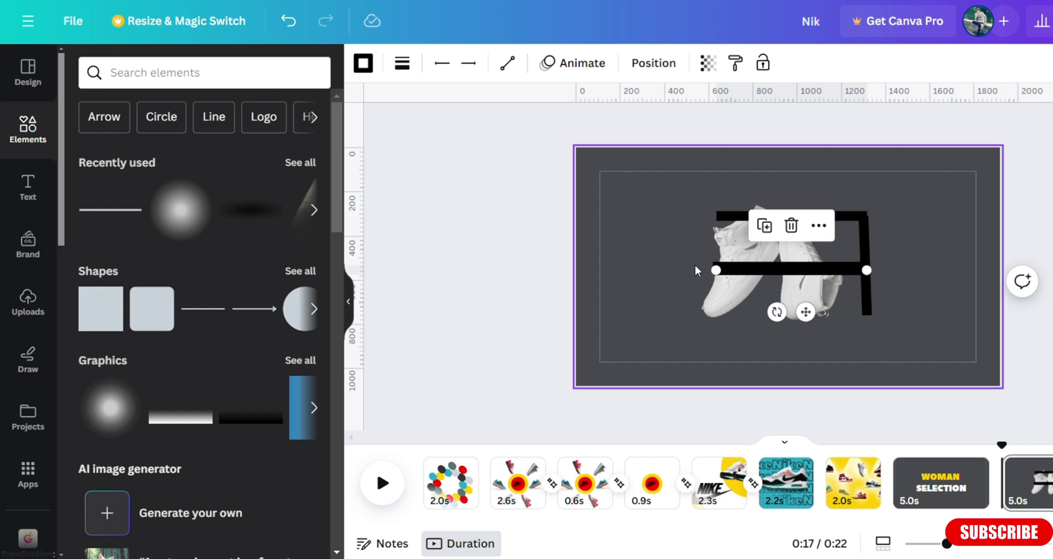
drag(715, 270, 716, 216)
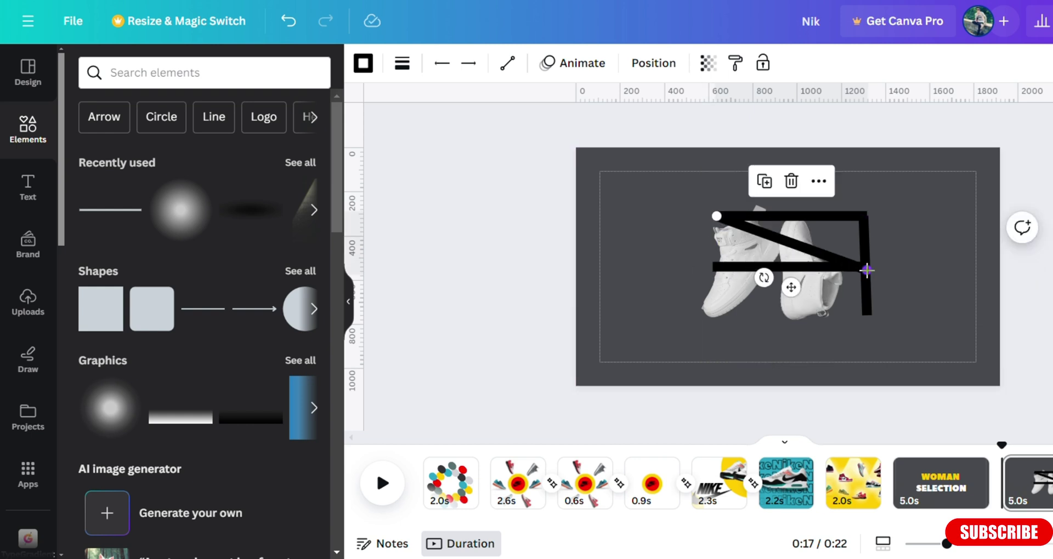
drag(866, 270, 716, 315)
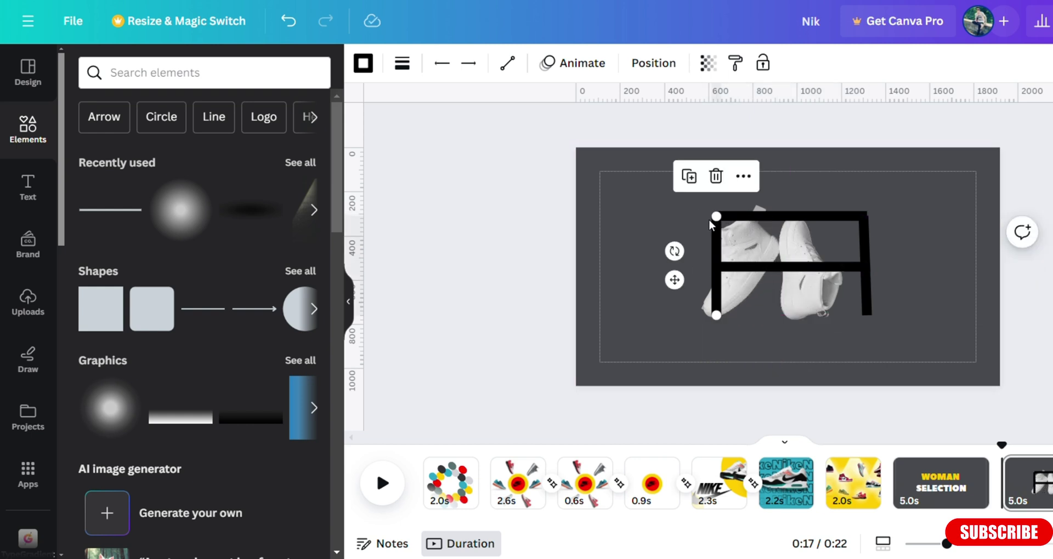
drag(712, 218, 714, 215)
Move the middle horizontal line down to close the frame's bottom and extend the left line slightly above the top edge
drag(771, 264, 771, 309)
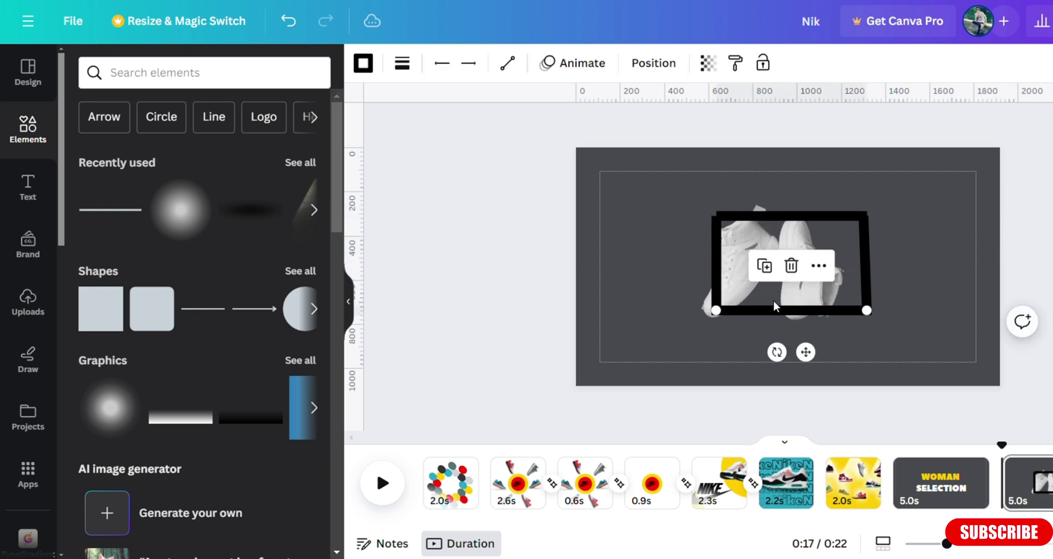
click(717, 216)
drag(716, 216, 714, 216)
key(ctrl+a)
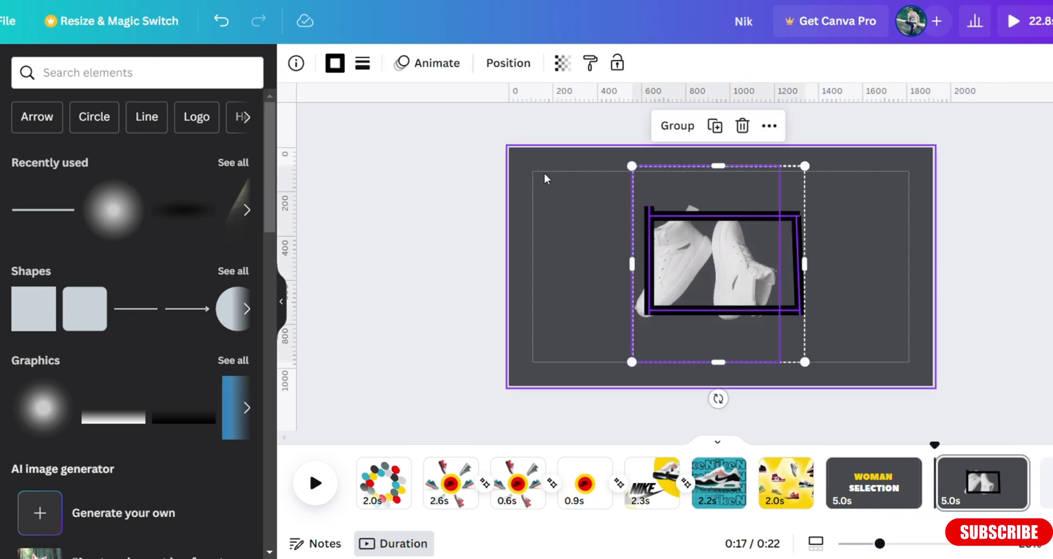
key(ctrl+g)
click(590, 207)
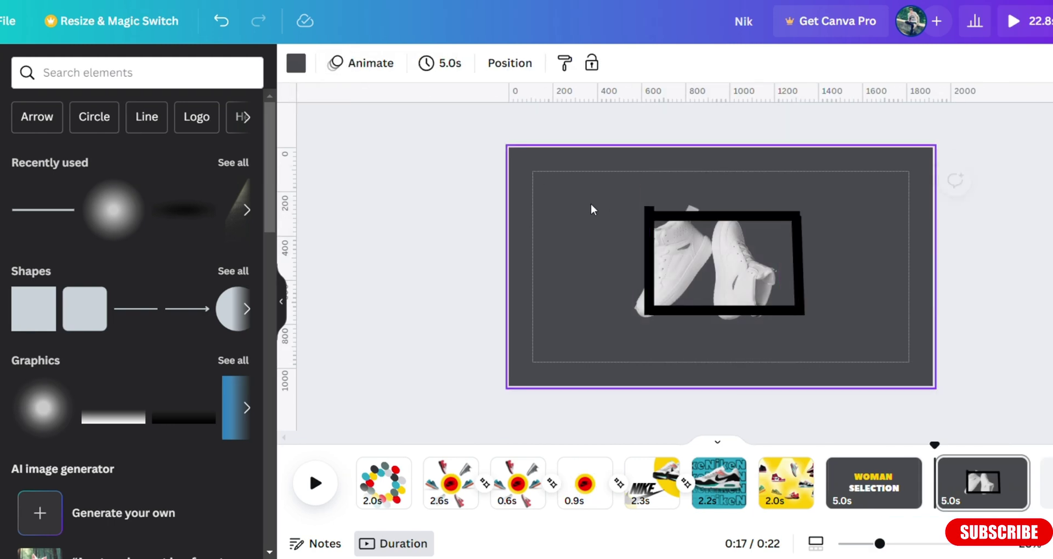
click(288, 70)
click(571, 239)
click(648, 260)
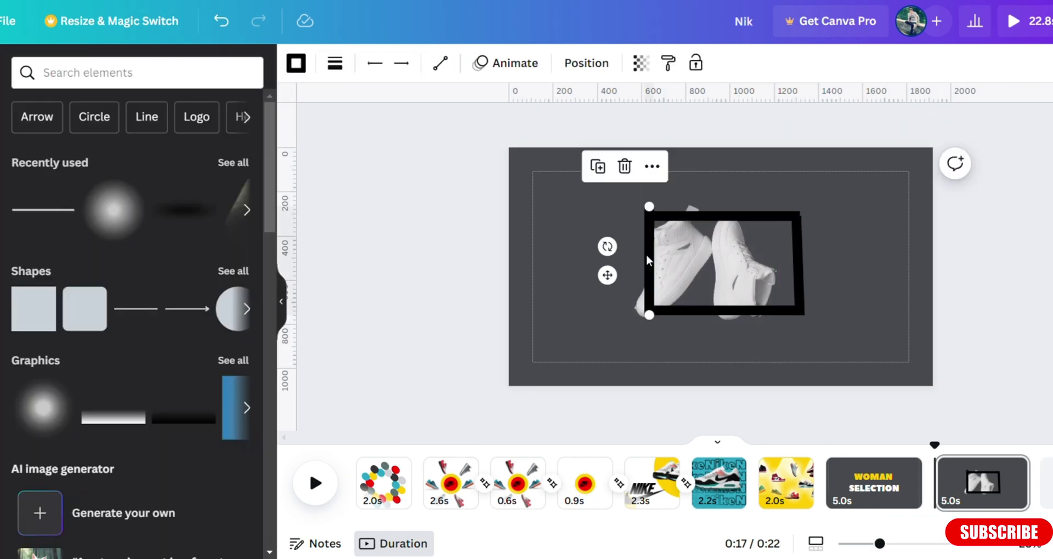
click(296, 71)
click(599, 206)
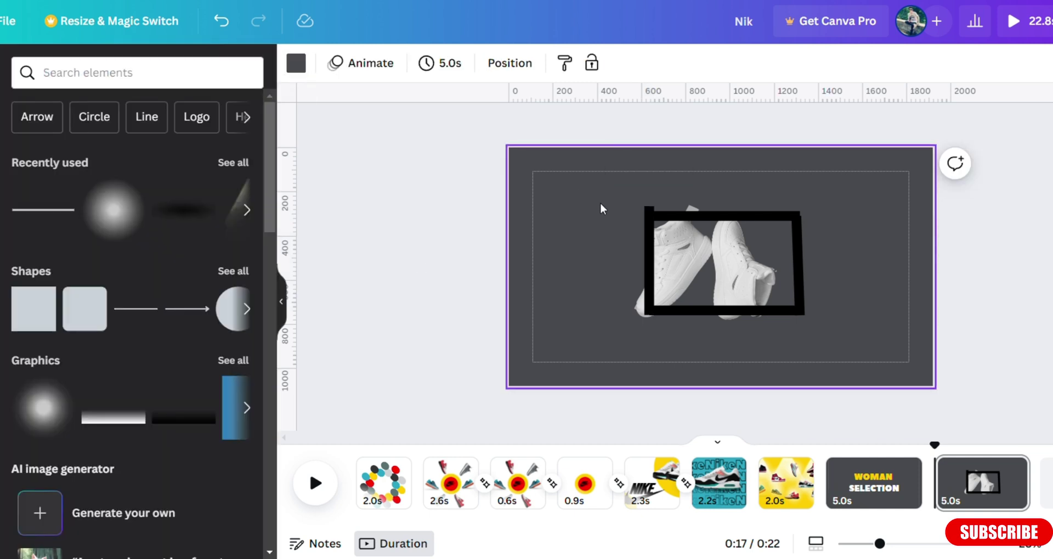
Select all the frame lines together and change their colour from the document colours to white
drag(599, 205, 644, 207)
click(823, 331)
click(334, 63)
click(149, 204)
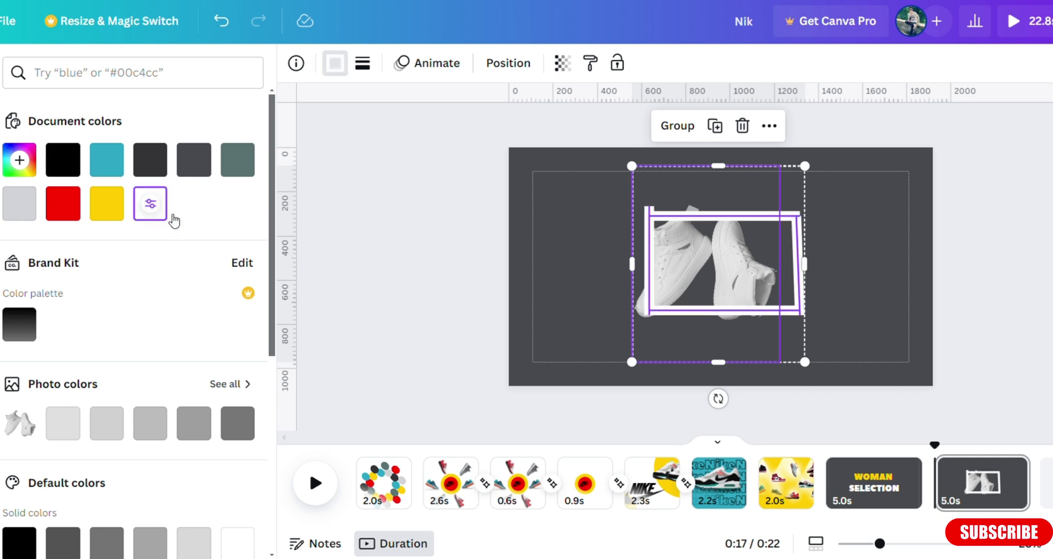
click(574, 250)
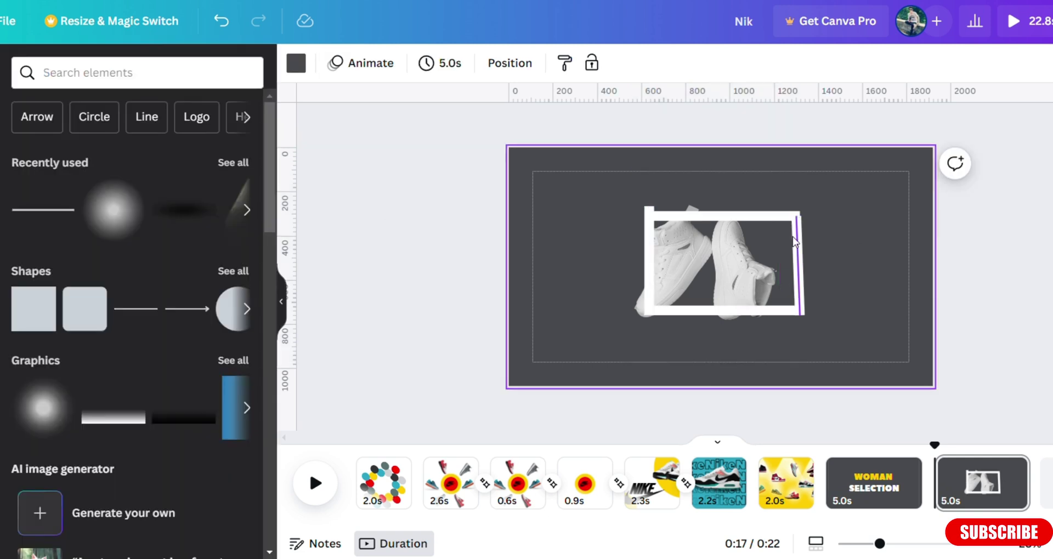
Straighten the frame's right line and extend it above the top edge to match the left line
click(794, 219)
mouse_move(790, 211)
mouse_down()
mouse_move(779, 214)
mouse_move(791, 207)
mouse_up()
click(860, 310)
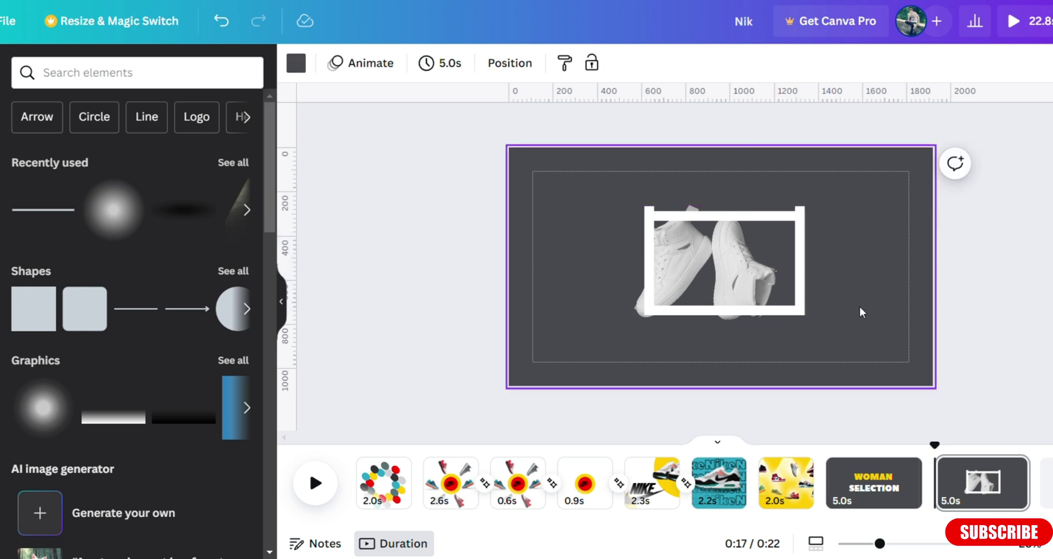
Shrink the sneakers to fit centred inside the white frame and move their layer above all the lines
click(687, 264)
drag(687, 264, 707, 266)
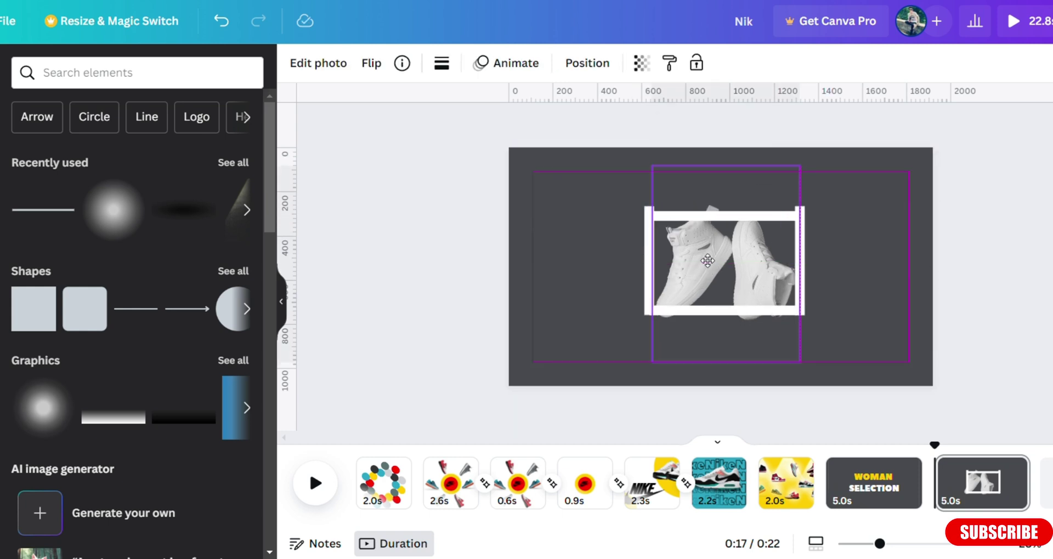
drag(799, 362, 785, 346)
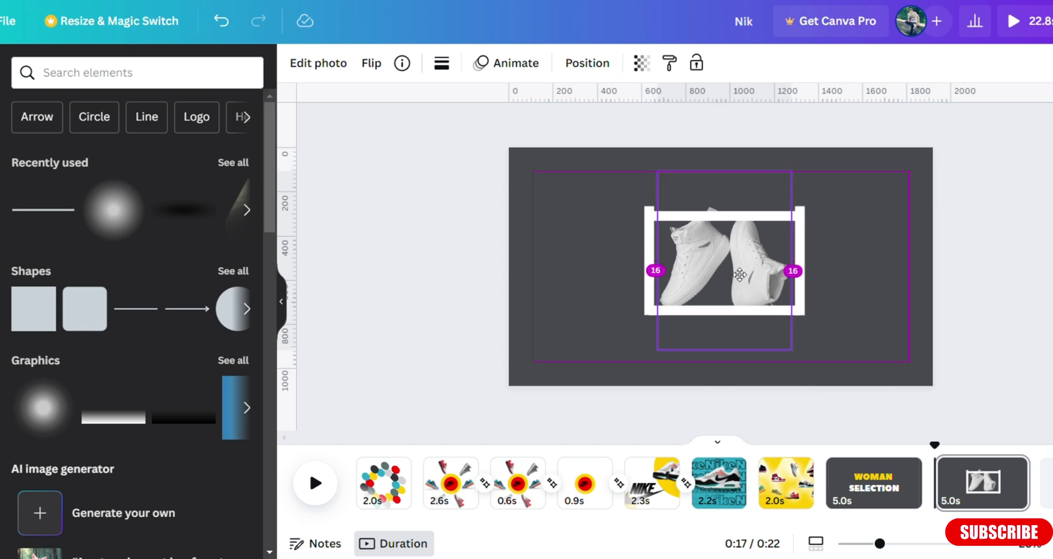
click(586, 63)
drag(15, 377, 139, 170)
click(510, 259)
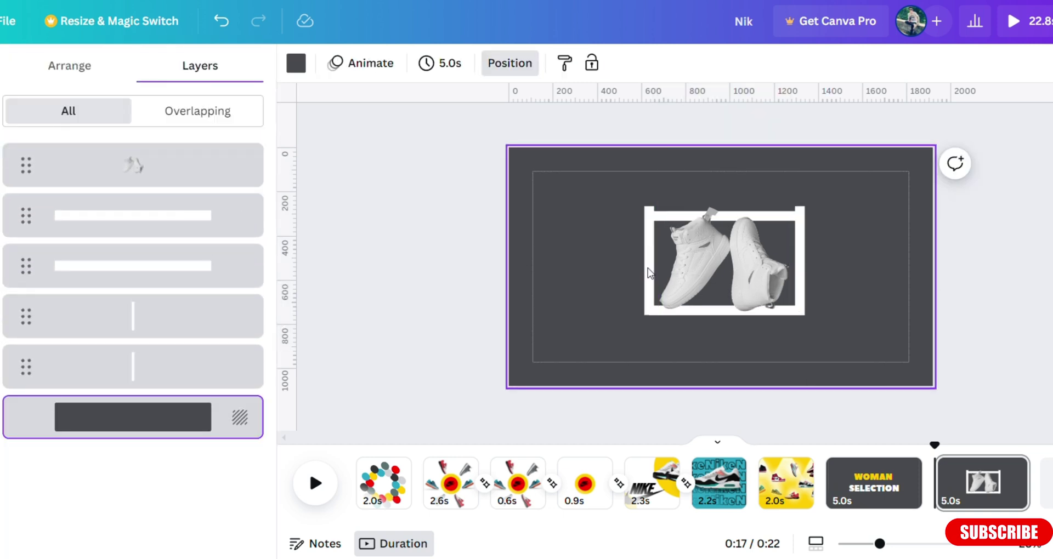
Add a drop shadow to the sneakers with distance 88, blur amount 34 and a smaller angle
click(707, 272)
click(318, 63)
scroll(100, 340, down, 4)
click(106, 376)
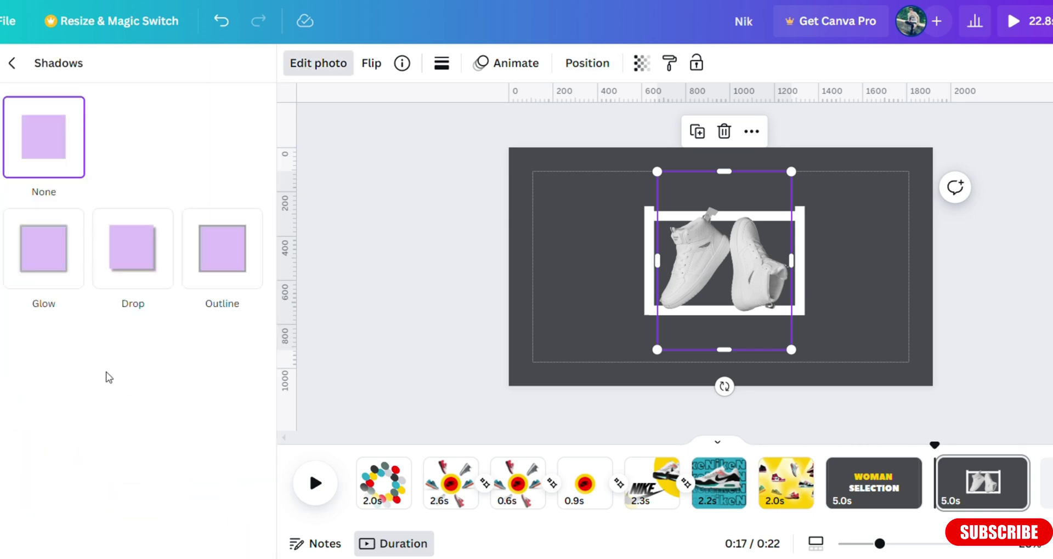
click(126, 249)
drag(127, 502, 218, 501)
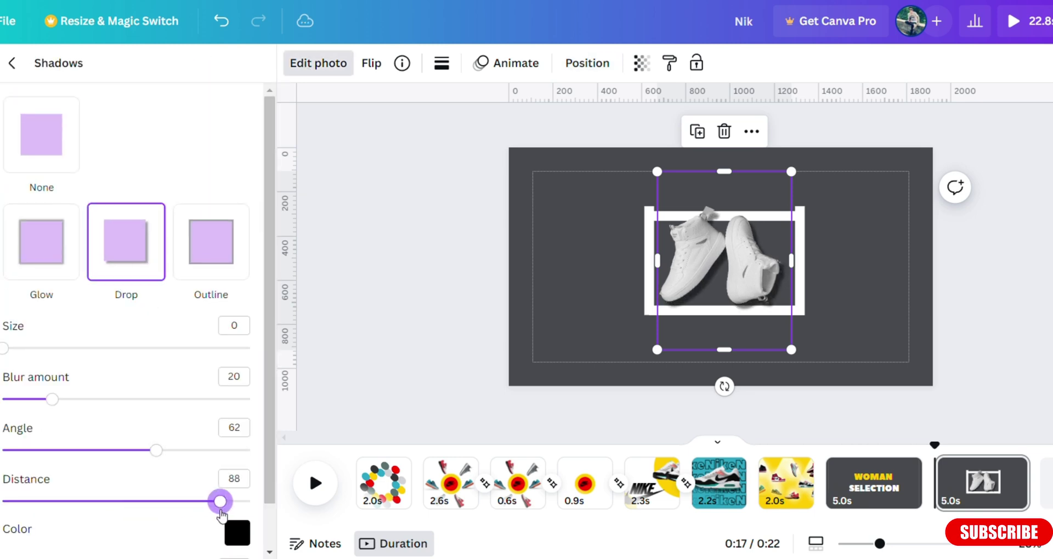
drag(54, 401, 89, 410)
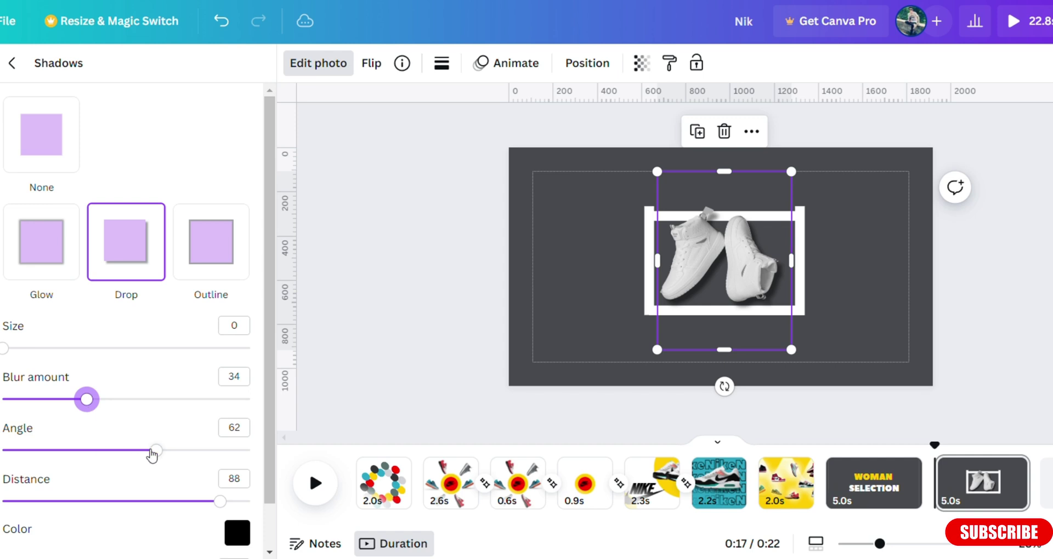
mouse_move(156, 451)
mouse_down()
mouse_move(93, 449)
mouse_move(135, 450)
mouse_up()
click(591, 285)
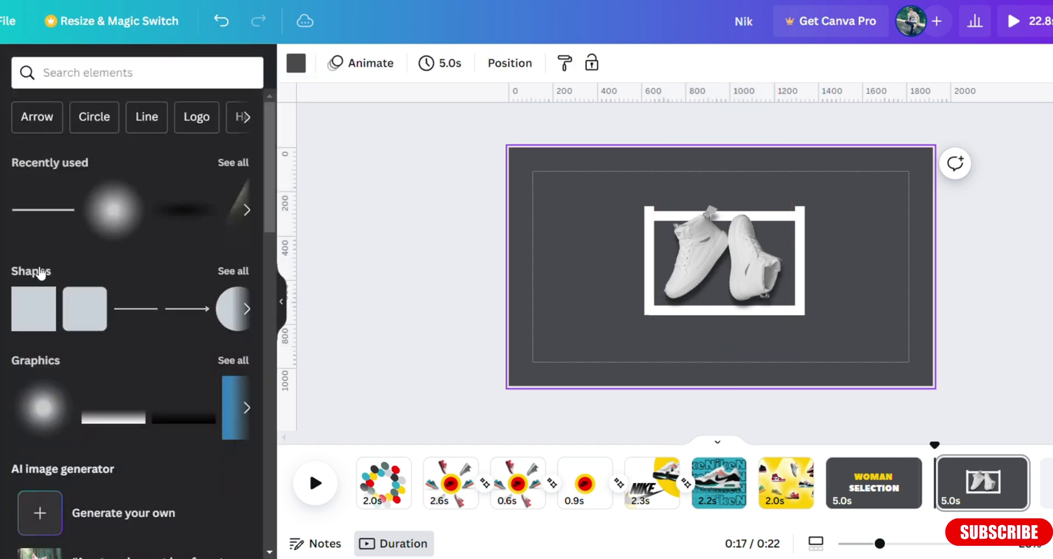
Add a square, flatten it into a thin strip over the frame's protruding top-left end and colour it the background's dark grey
click(33, 308)
drag(704, 277, 644, 209)
drag(711, 209, 711, 197)
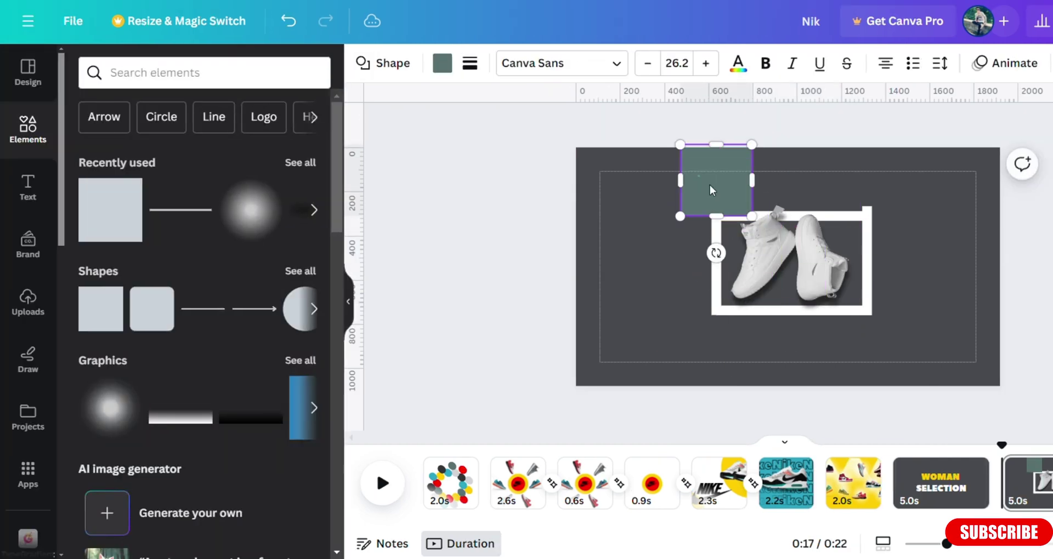
drag(715, 146, 701, 203)
click(706, 218)
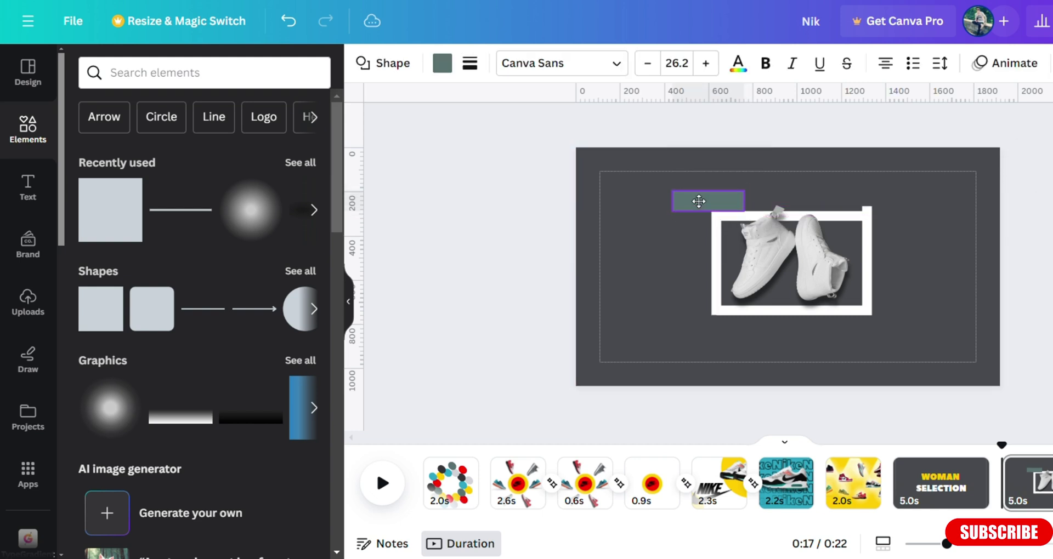
click(442, 65)
click(304, 165)
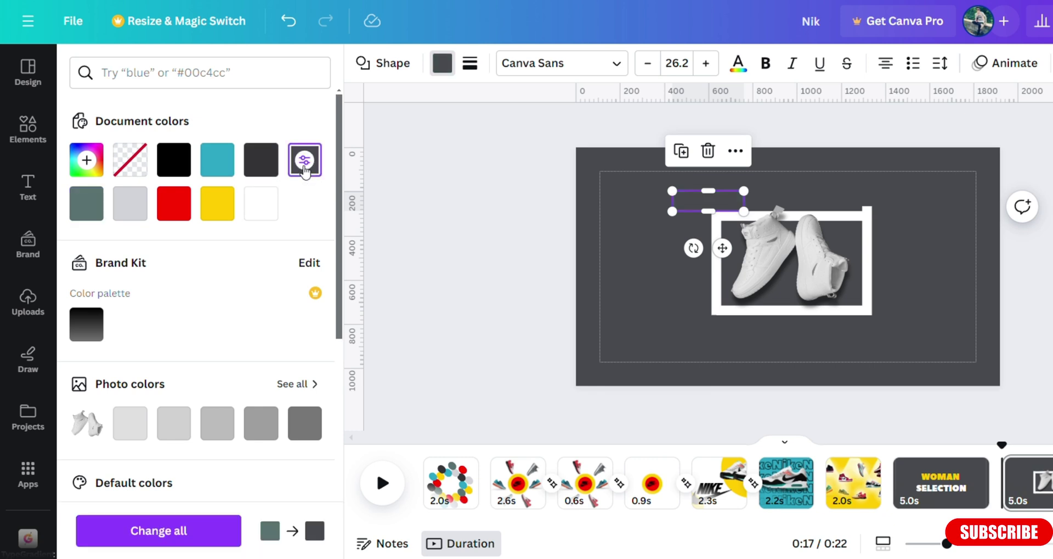
Duplicate the dark grey strip and place the copy over the protruding line end at the frame's top-right corner
key(ctrl+d)
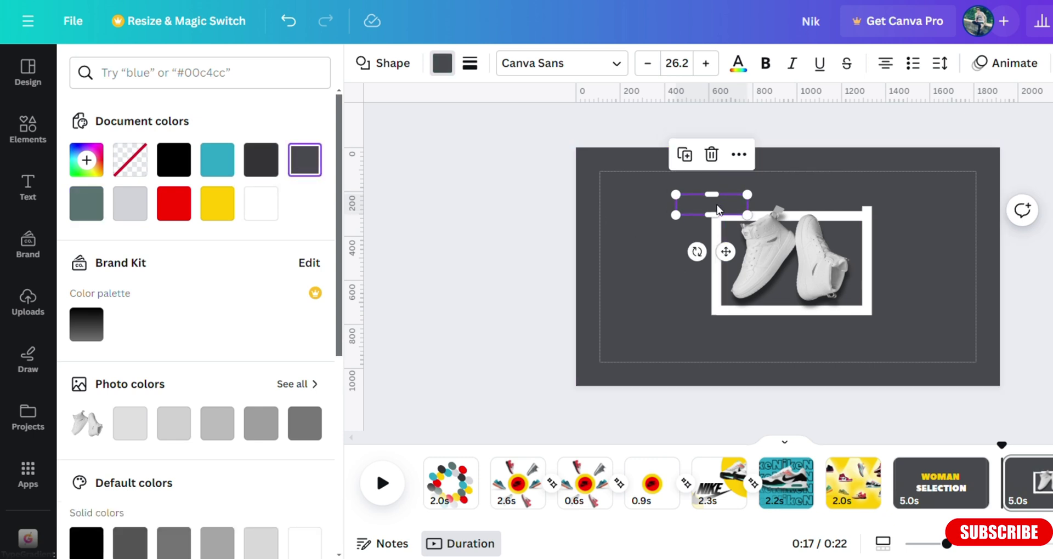
drag(717, 210, 881, 200)
click(919, 277)
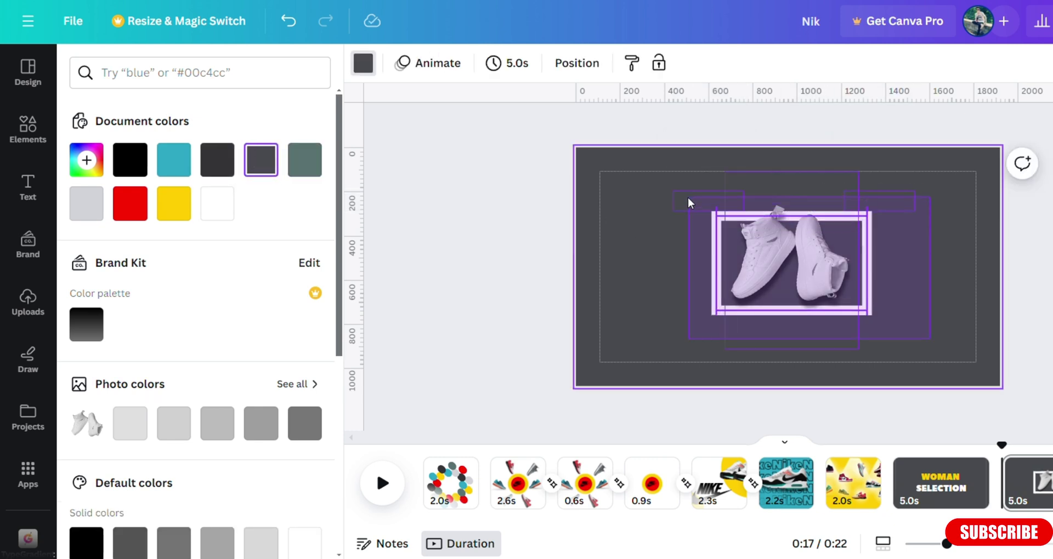
Group the frame, sneakers and both cover strips into one element and copy the group
drag(688, 198, 681, 192)
click(753, 133)
click(853, 132)
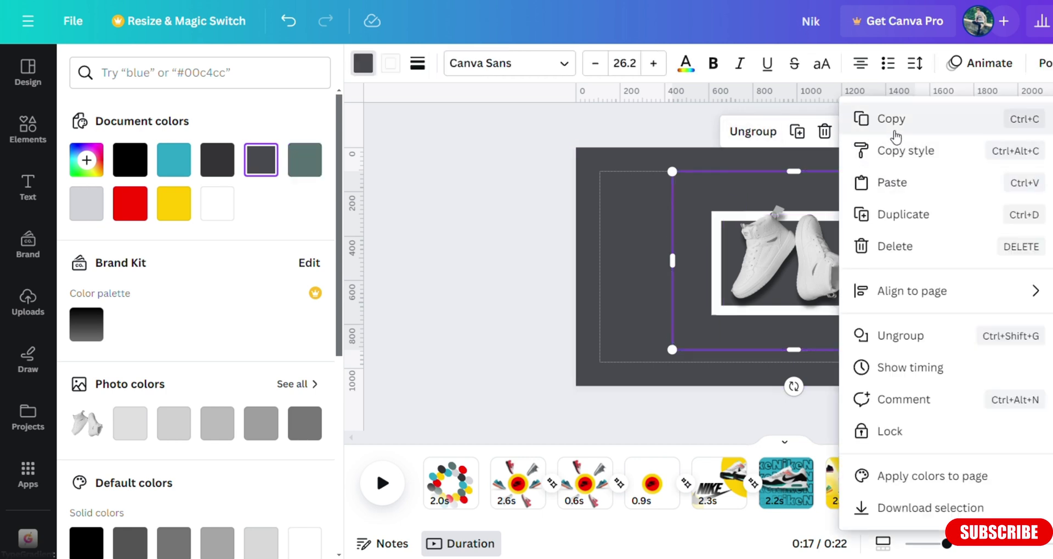
click(893, 120)
click(949, 488)
click(1015, 477)
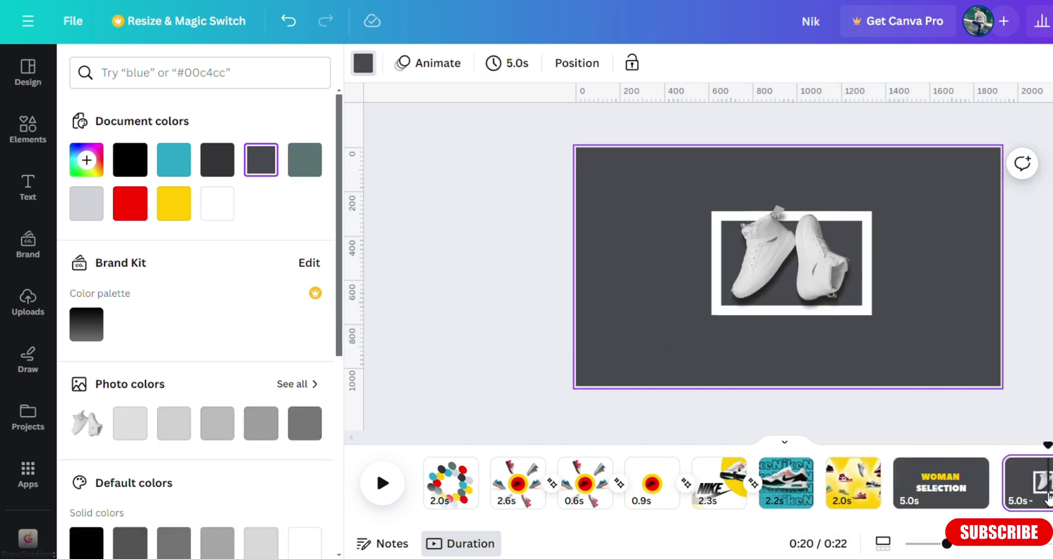
Add another square overlapping the frame's bottom edge and make it fully transparent
click(10, 144)
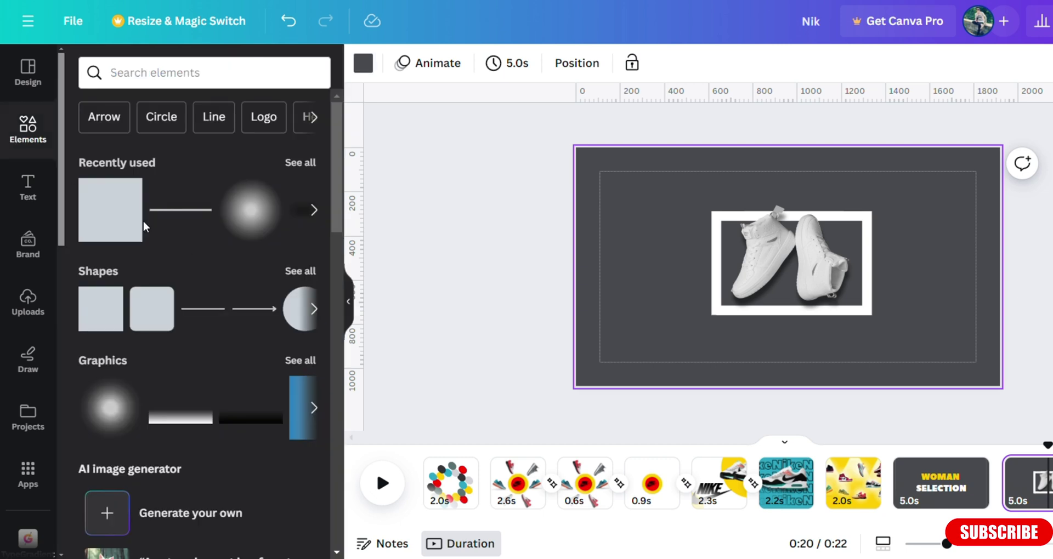
click(138, 227)
drag(805, 277, 811, 336)
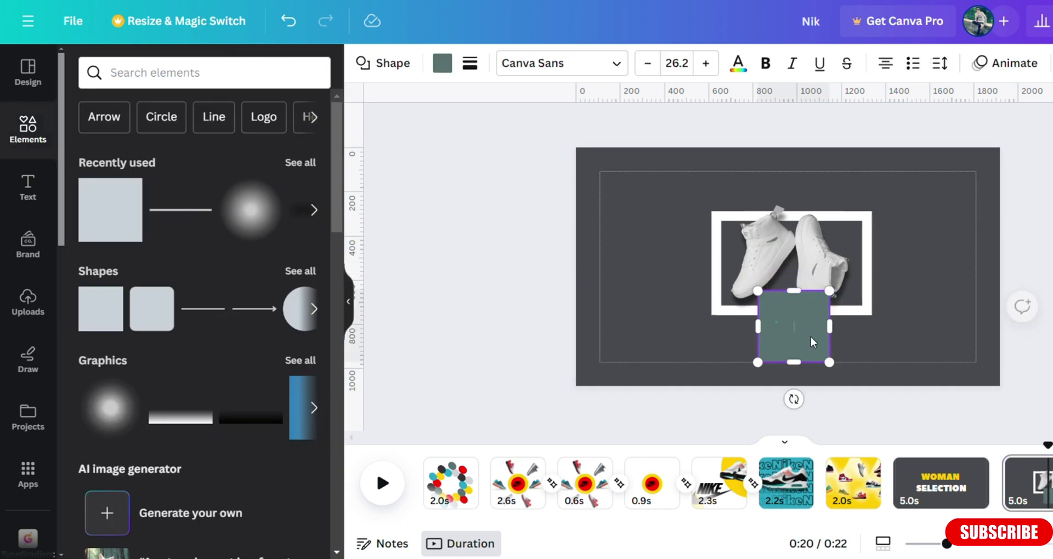
click(970, 63)
drag(921, 125, 817, 125)
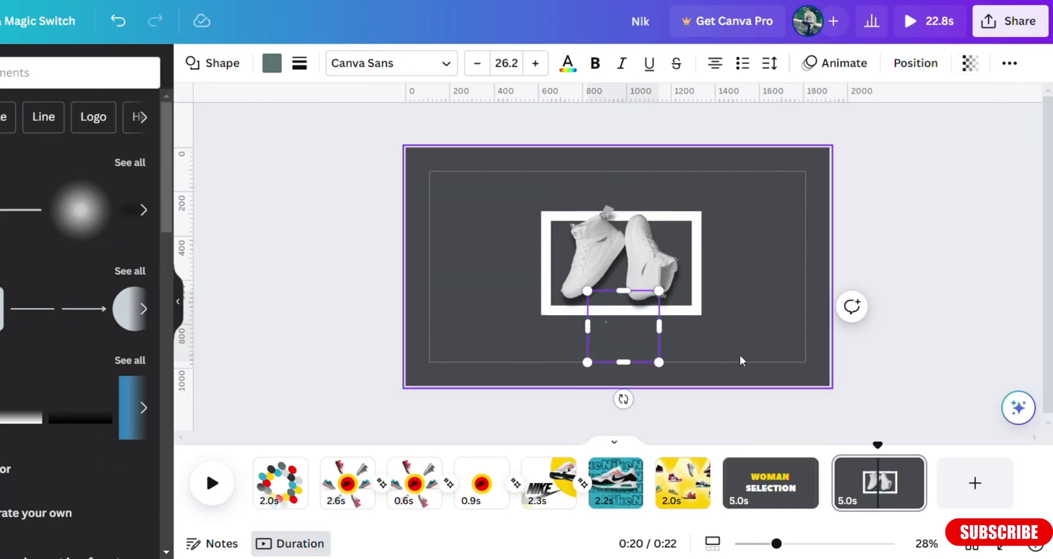
Group the transparent square with the framed sneakers and copy the combined group
drag(740, 359, 559, 252)
click(572, 130)
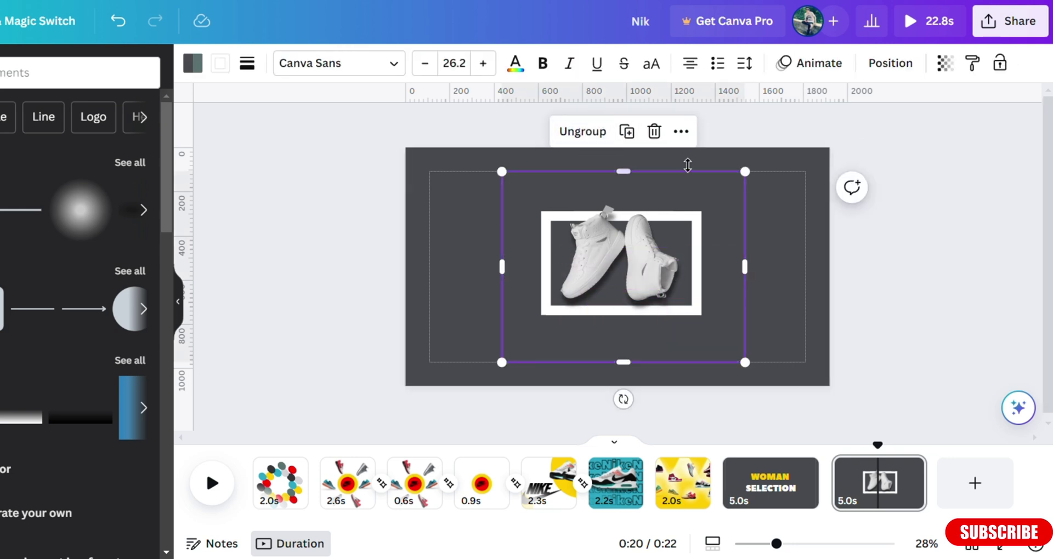
right_click(687, 164)
click(728, 118)
click(779, 480)
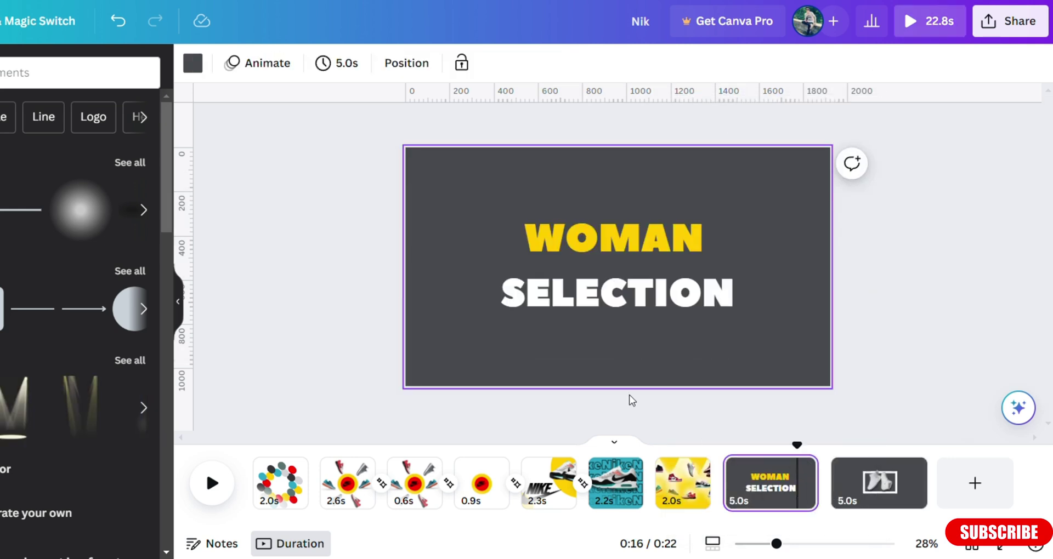
key(ctrl+d)
click(911, 471)
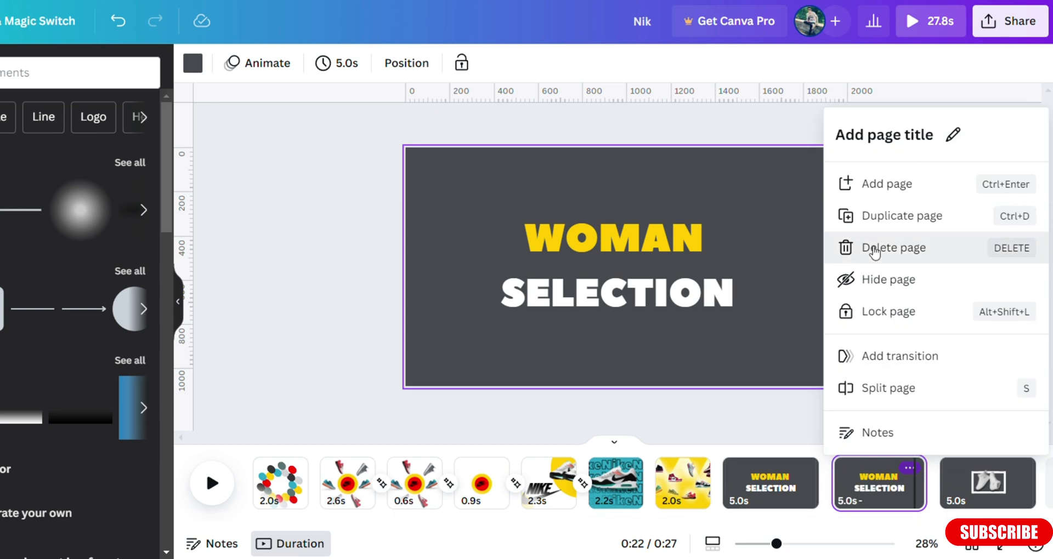
click(874, 248)
Paste the sneaker group onto the WOMAN SELECTION page, allowing clipboard access, and move it up above the title
click(785, 497)
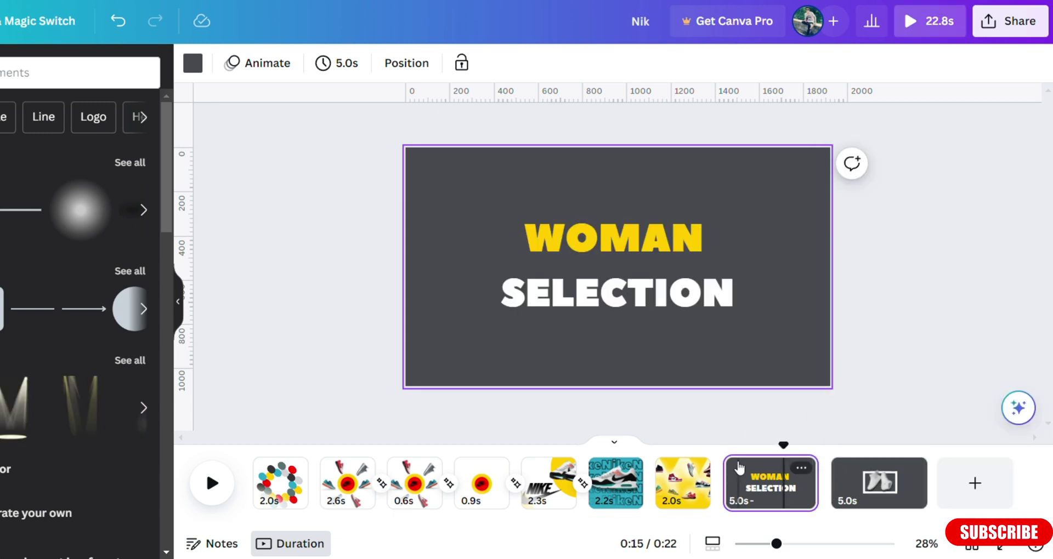
right_click(748, 329)
click(789, 376)
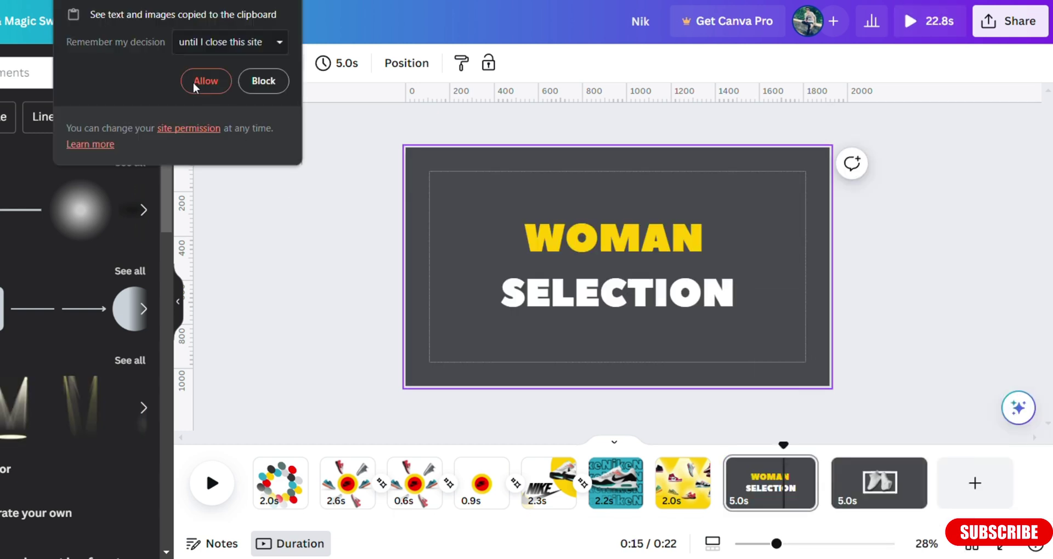
click(206, 80)
drag(602, 252, 601, 98)
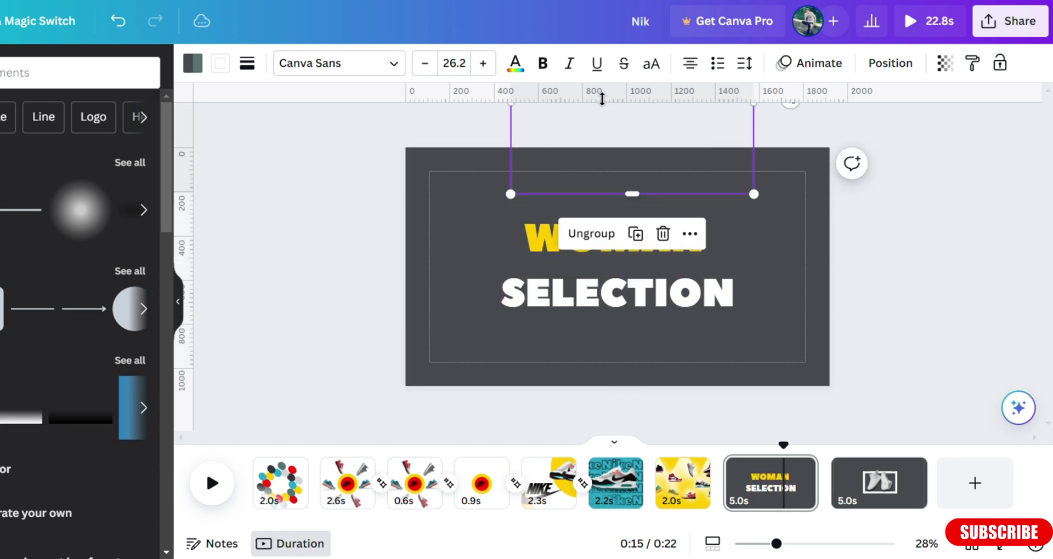
drag(613, 142, 602, 139)
click(613, 146)
click(614, 169)
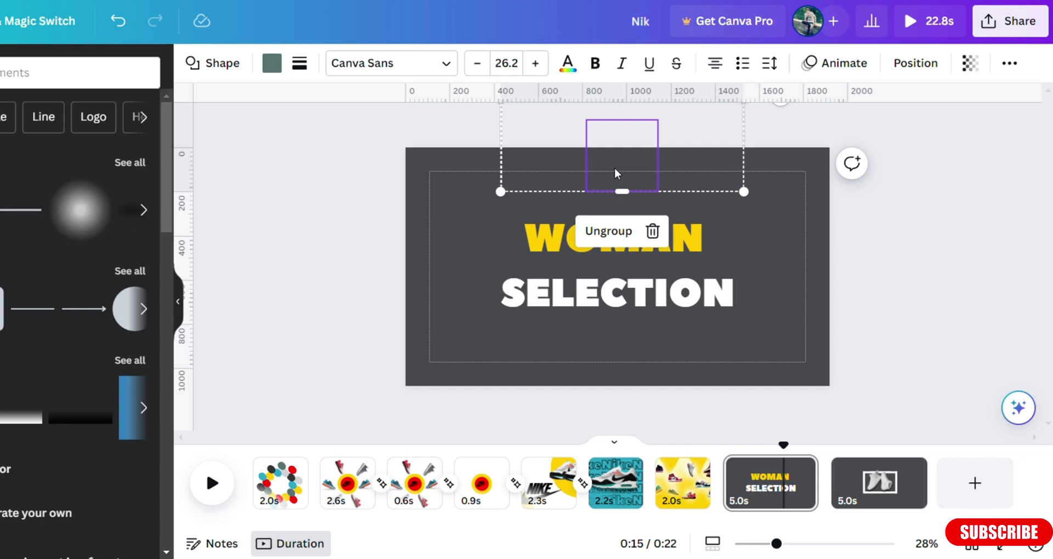
Duplicate the WOMAN SELECTION page and move the sneaker group down over the title on the copy
click(800, 471)
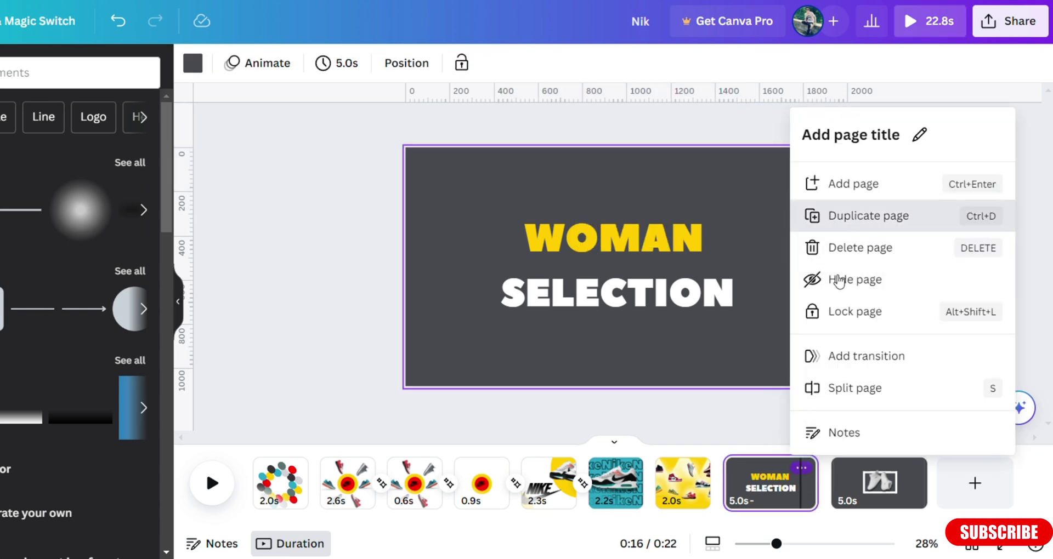
click(855, 214)
click(626, 171)
drag(620, 188, 618, 351)
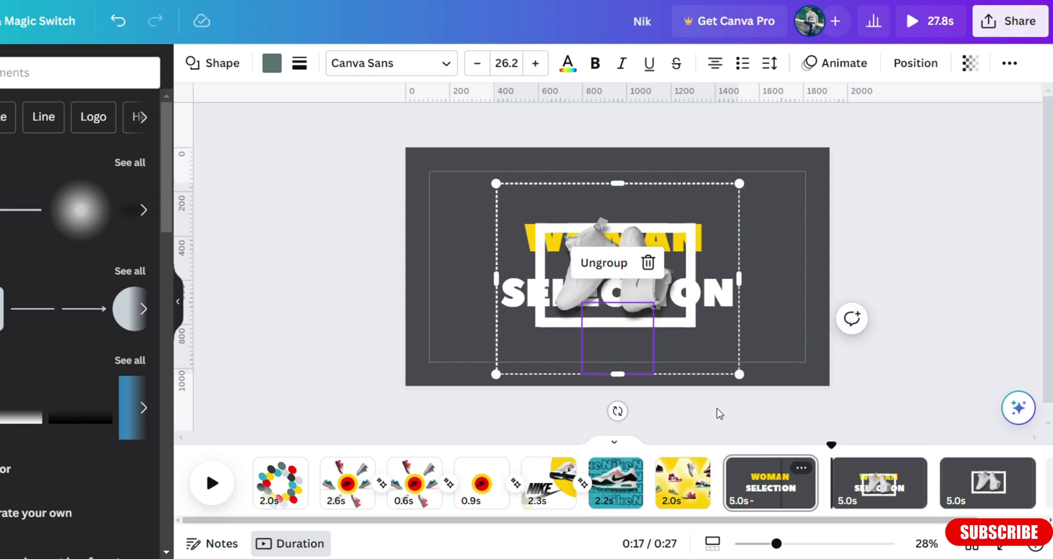
Raise the sneaker group slightly on the original title page and centre it over the title on the duplicate page
click(770, 482)
click(610, 167)
mouse_move(610, 167)
mouse_down()
mouse_move(620, 163)
mouse_move(610, 158)
mouse_up()
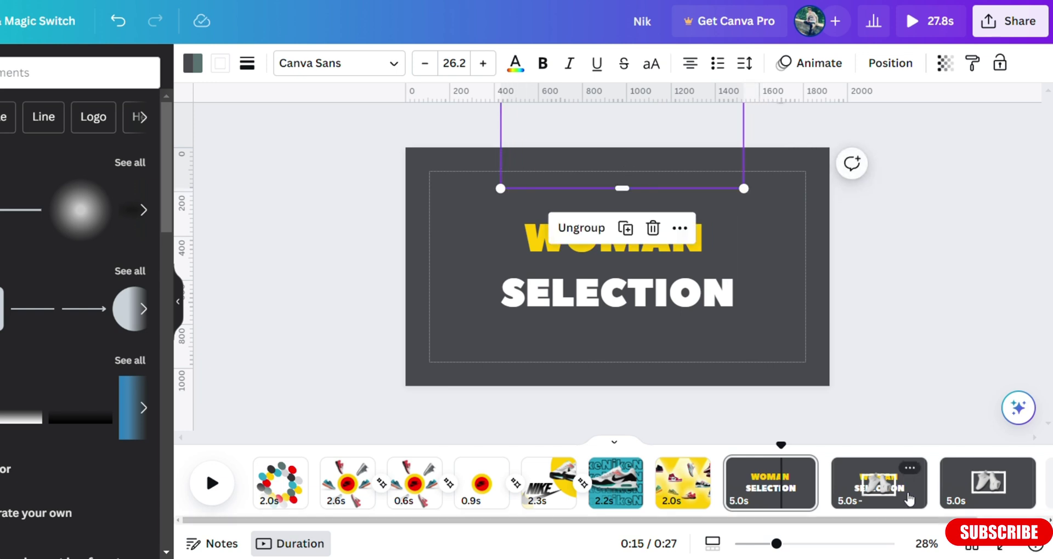
click(879, 482)
click(639, 296)
mouse_move(640, 296)
mouse_down()
mouse_move(597, 277)
mouse_move(640, 279)
mouse_up()
Add the transition that animates identical elements between pages after the title page, apply it to all pages and preview the video
click(762, 479)
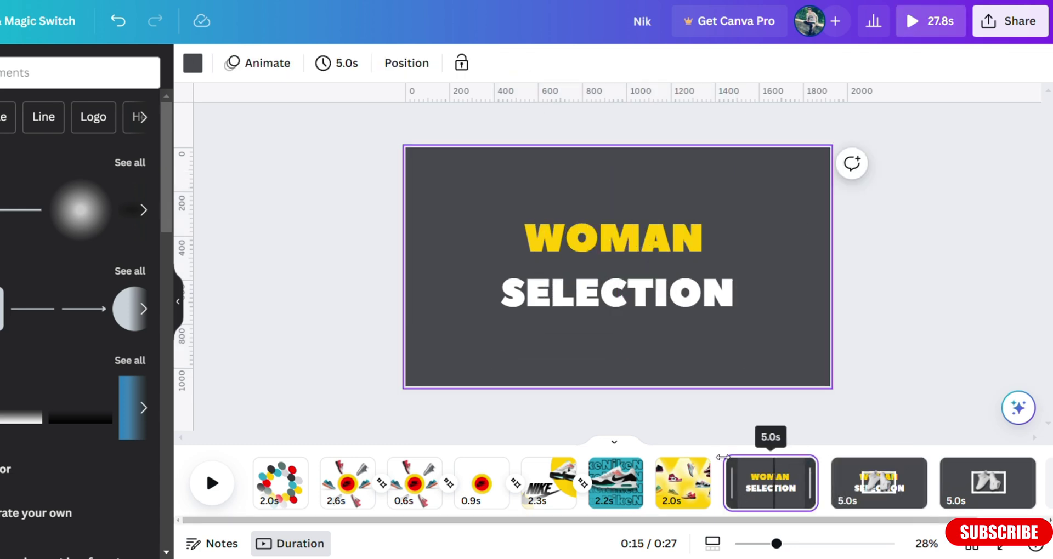
click(717, 450)
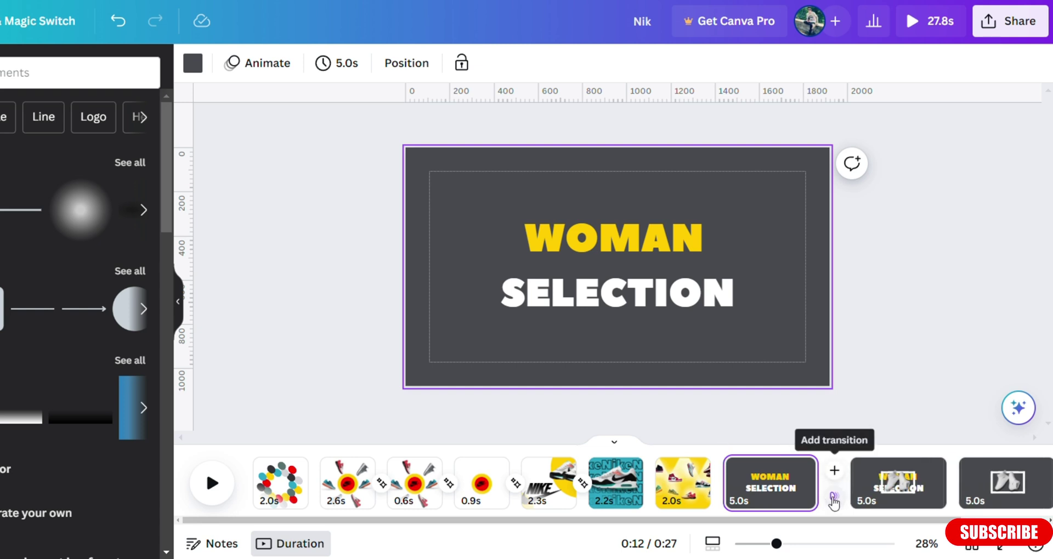
click(833, 497)
click(0, 400)
click(32, 531)
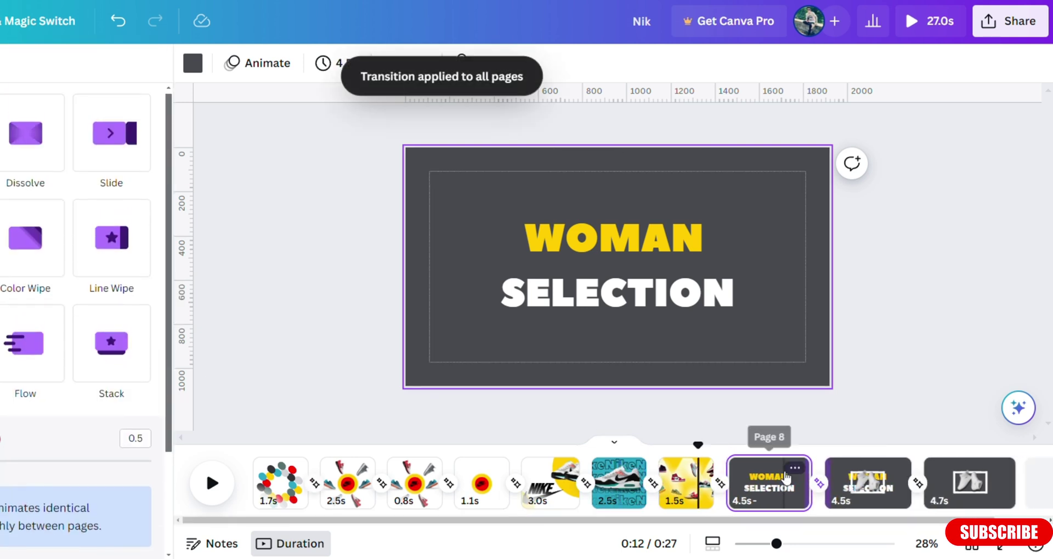
click(211, 483)
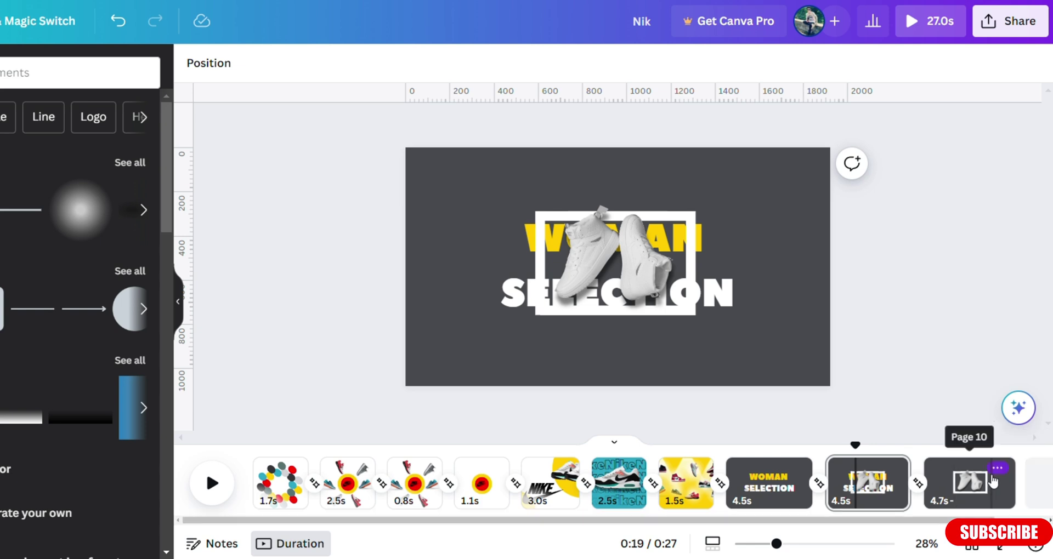
Ungroup the framed sneakers on the last page and delete the white sneakers, leaving only the frame
click(969, 483)
click(658, 272)
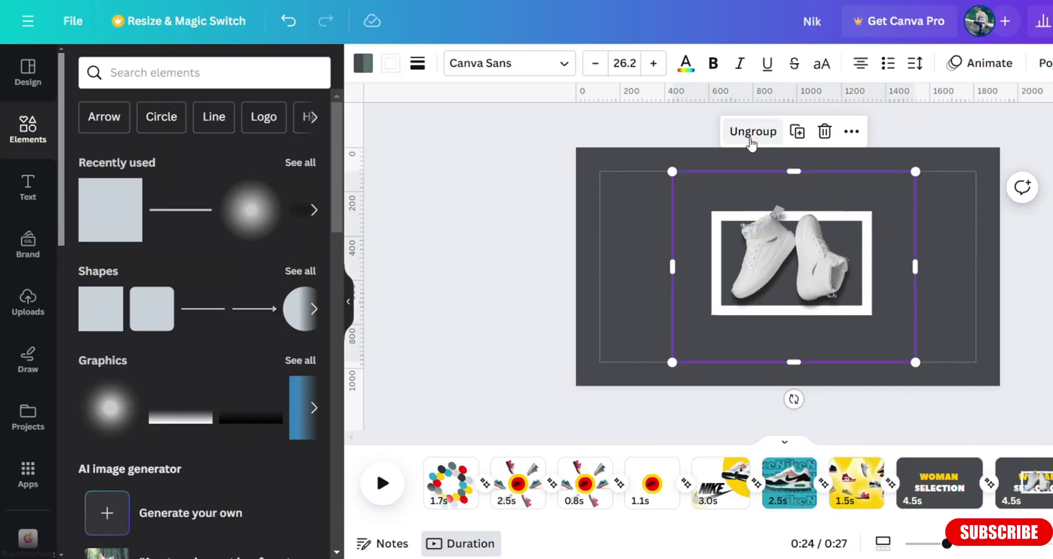
click(751, 140)
click(685, 128)
click(798, 264)
click(793, 134)
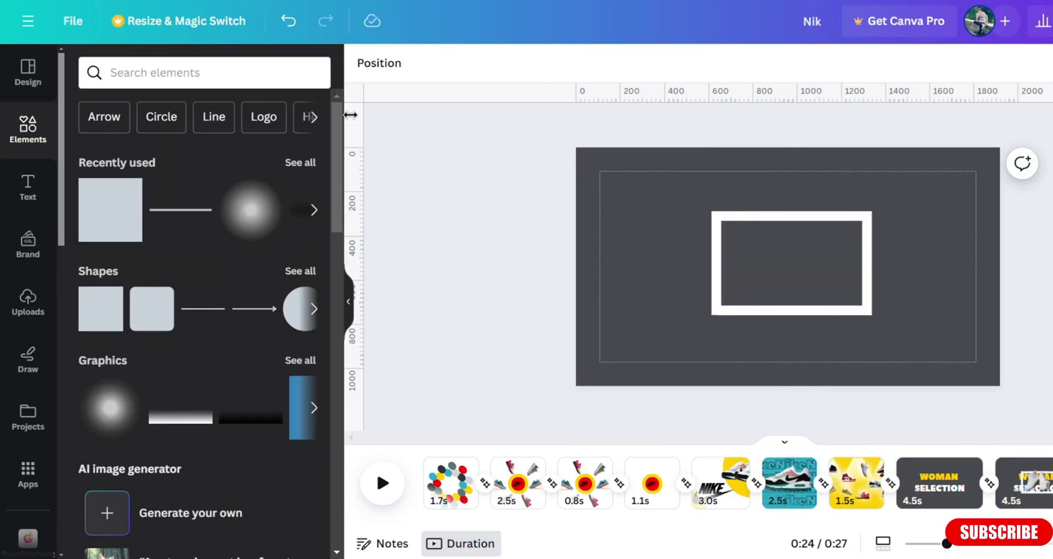
Place the red hanging sneakers from the uploaded images inside the empty white frame
click(28, 304)
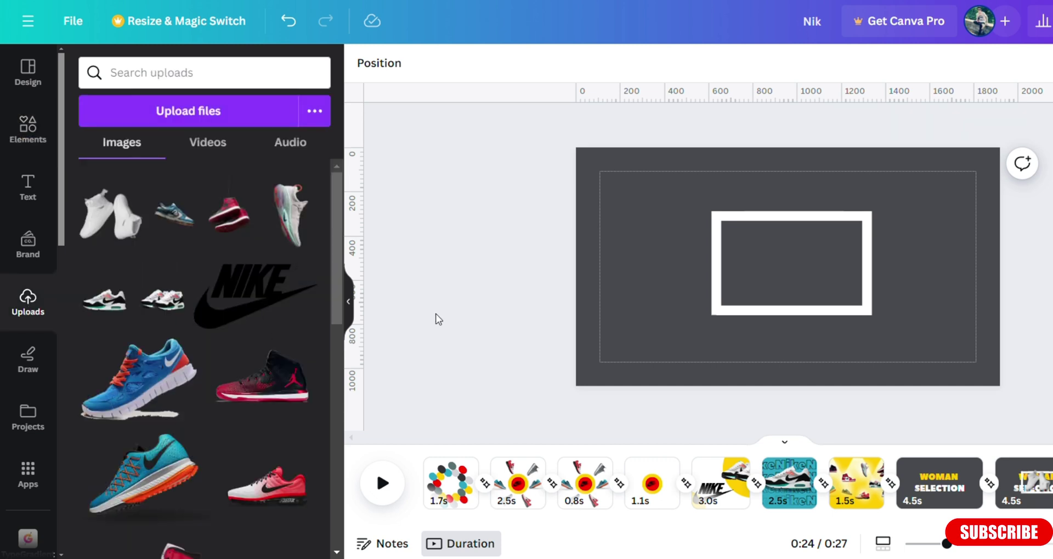
scroll(235, 305, down, 5)
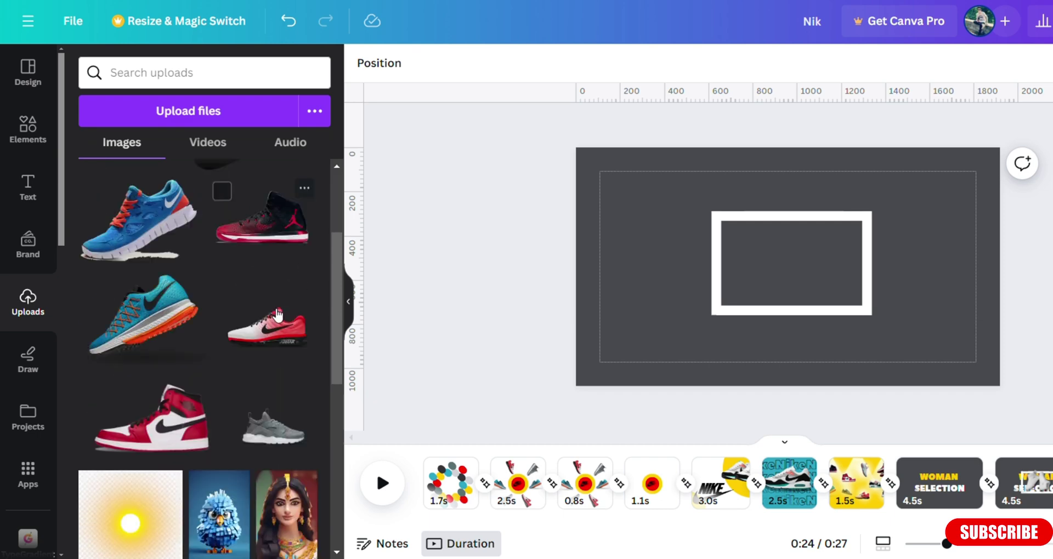
scroll(235, 305, up, 5)
drag(229, 211, 790, 274)
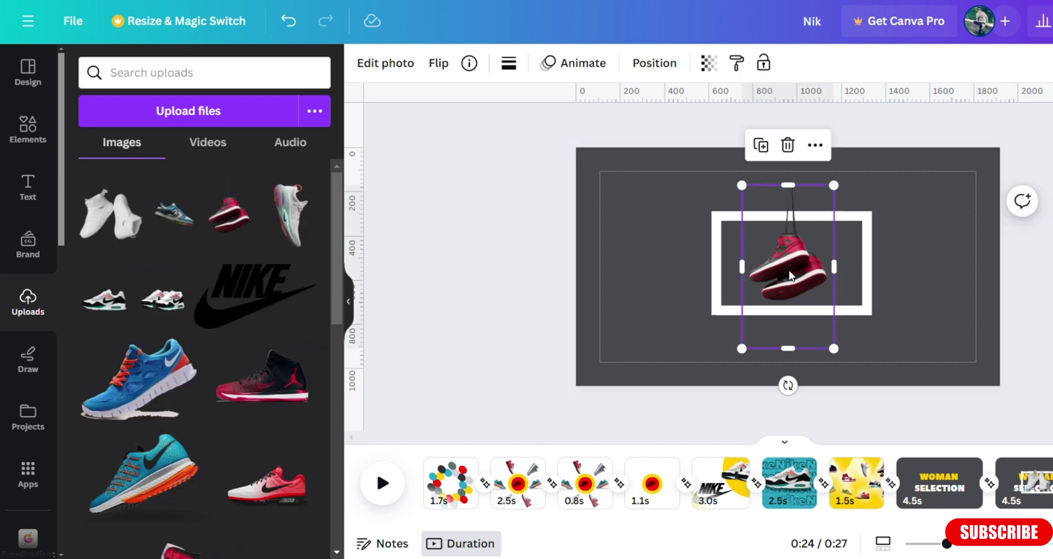
Enlarge the red sneakers and crop the top of their laces level with the frame's top edge
drag(740, 351, 712, 378)
click(710, 384)
drag(774, 283, 774, 280)
drag(781, 185, 782, 211)
Add a drop shadow to the red sneakers with size 2, blur amount 32, angle 66 and distance 94
click(385, 63)
scroll(170, 384, down, 3)
click(115, 488)
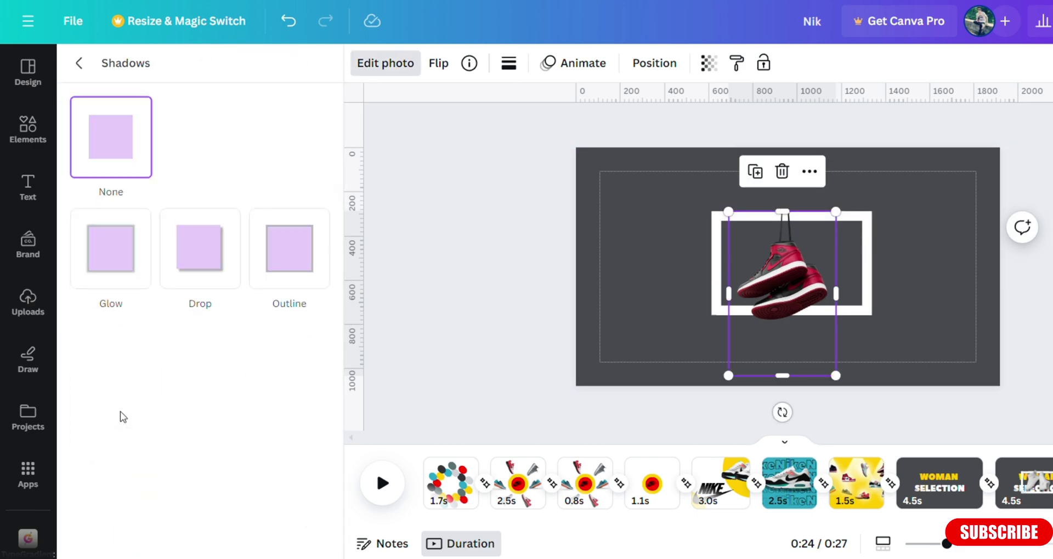
click(183, 284)
mouse_move(70, 348)
mouse_down()
mouse_move(108, 349)
mouse_move(77, 351)
mouse_up()
drag(196, 503, 301, 501)
mouse_move(223, 450)
mouse_down()
mouse_move(281, 471)
mouse_move(258, 458)
mouse_move(317, 455)
mouse_move(294, 478)
mouse_move(233, 460)
mouse_up()
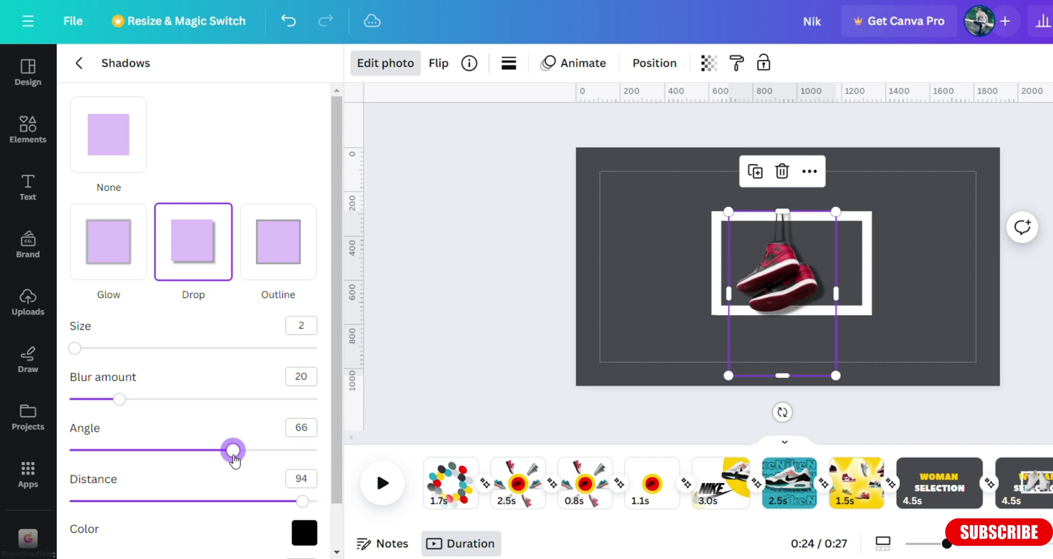
drag(120, 400, 149, 417)
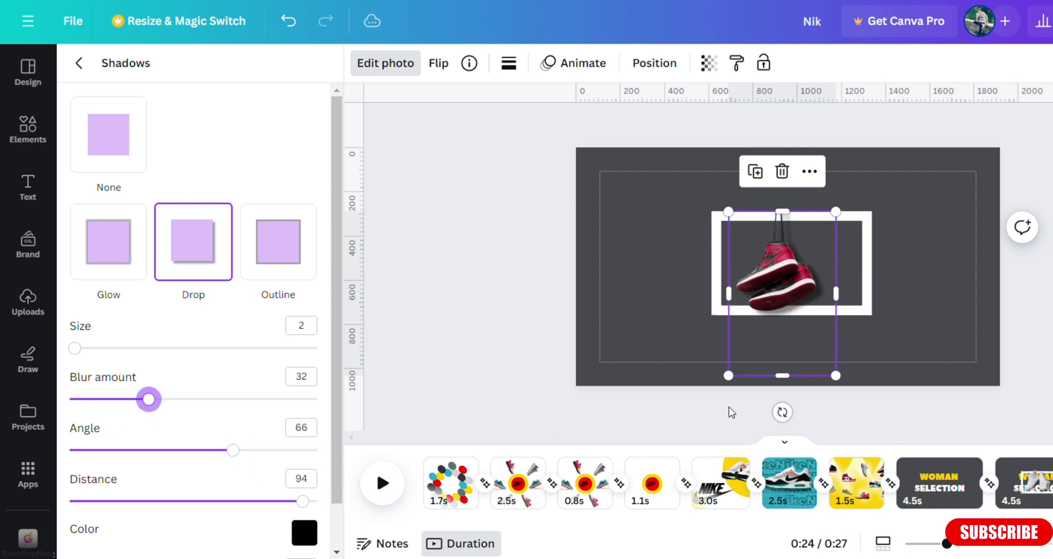
Enlarge the red sneakers a little more and centre them horizontally in the frame
drag(731, 379, 709, 399)
drag(775, 317, 798, 313)
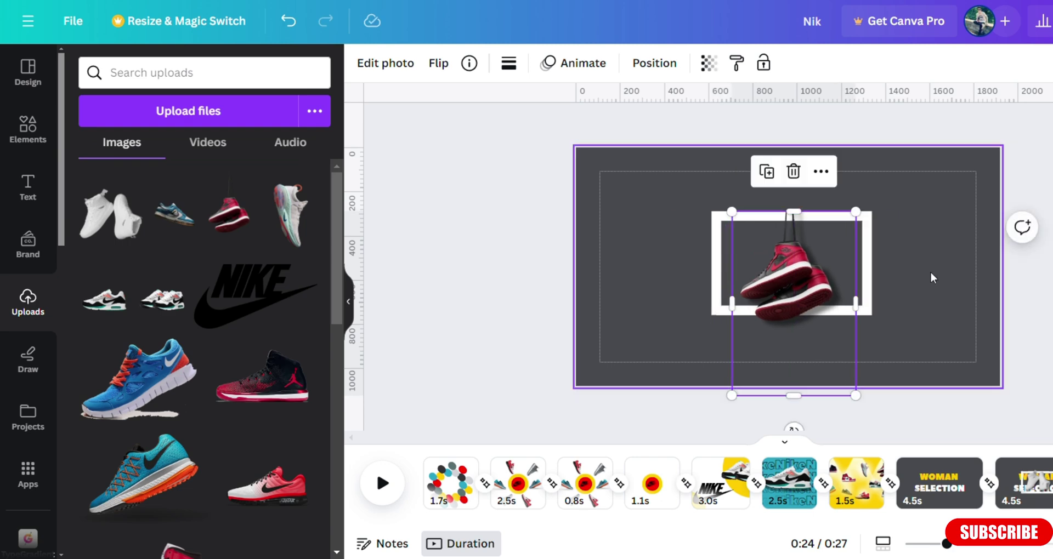
click(922, 353)
Group the red sneakers with their white frame and duplicate the WOMAN SELECTION page that has the framed white sneakers
drag(781, 352, 548, 192)
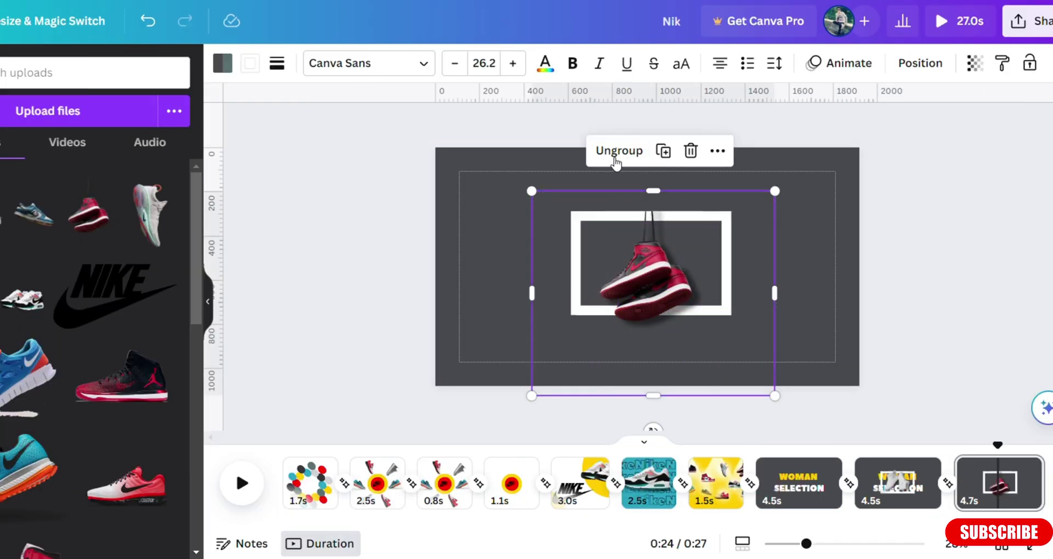
click(899, 477)
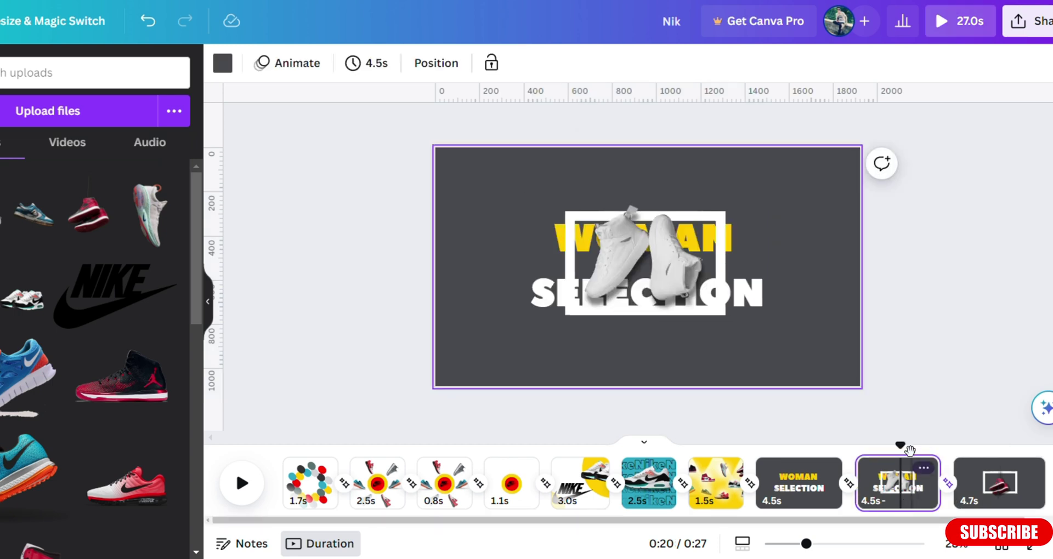
click(923, 469)
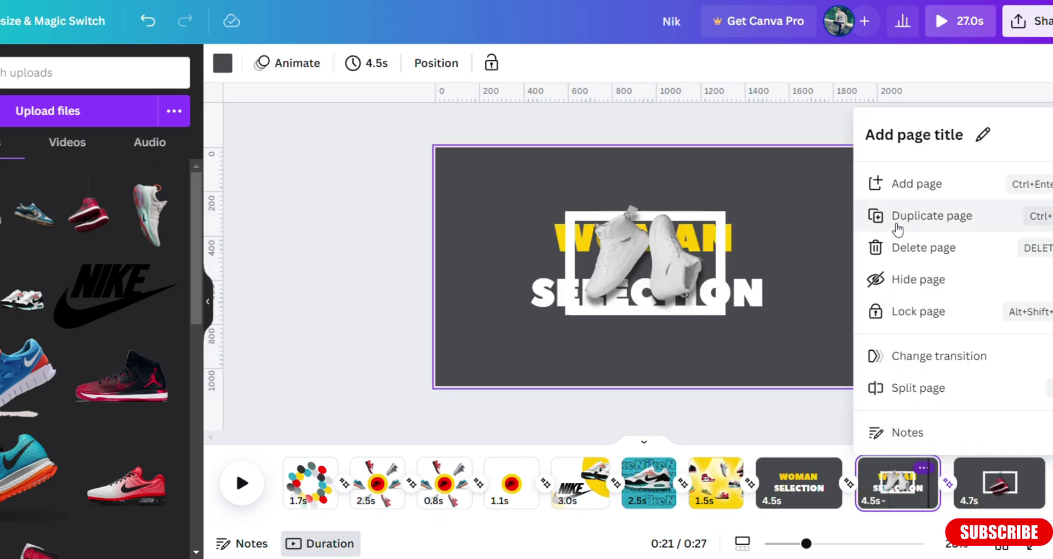
click(928, 220)
drag(805, 522, 939, 527)
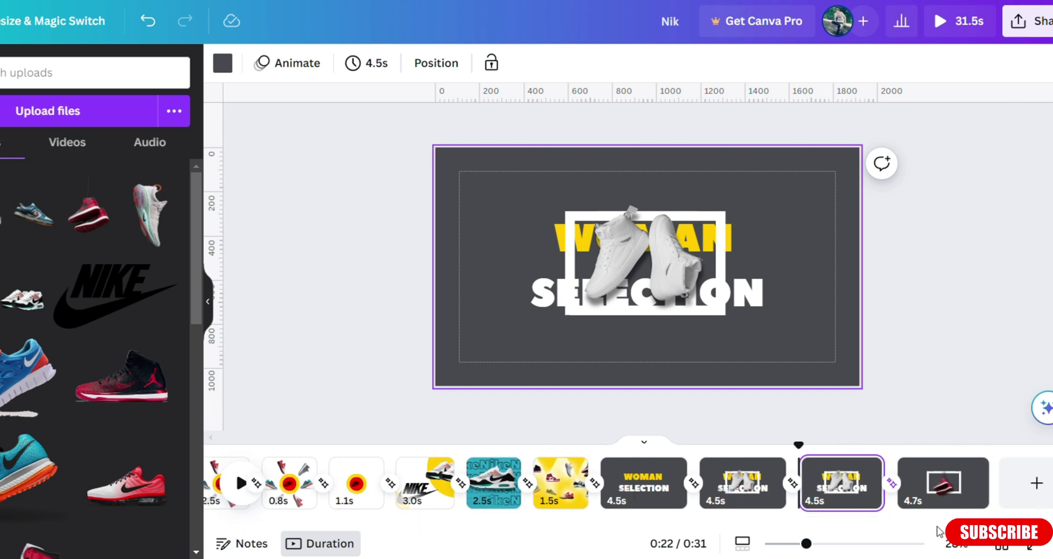
Delete the framed white sneakers from the duplicated page and change the word WOMAN in its title to MAN
click(838, 489)
click(652, 250)
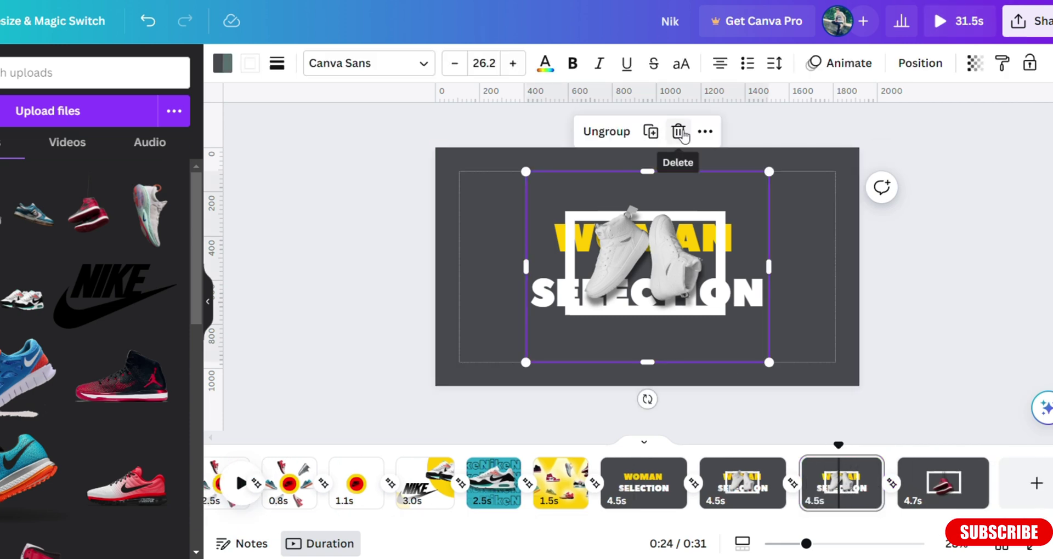
click(676, 129)
click(641, 239)
double_click(647, 238)
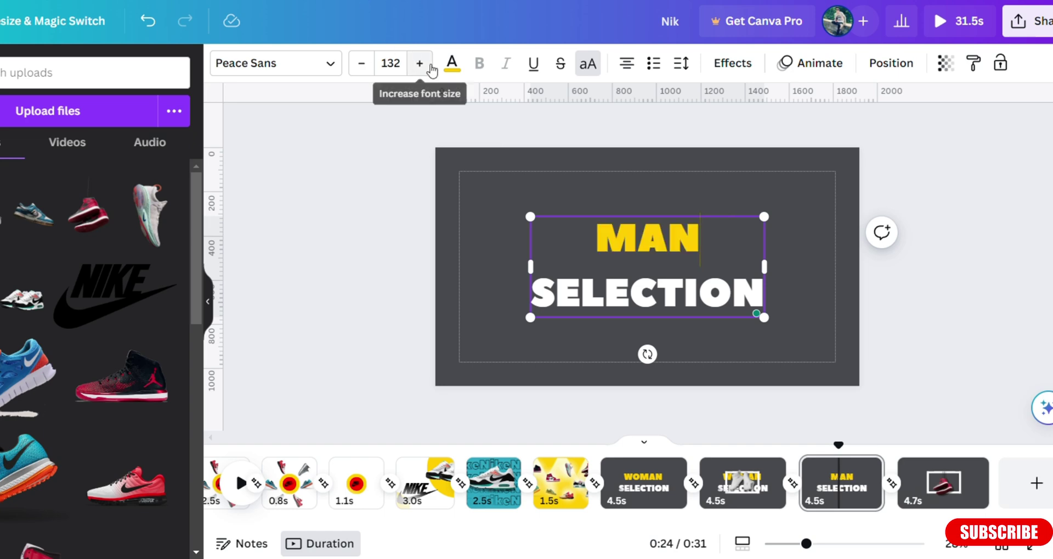
Recolour only the word MAN in the title with the light turquoise from the default solid colors
click(452, 63)
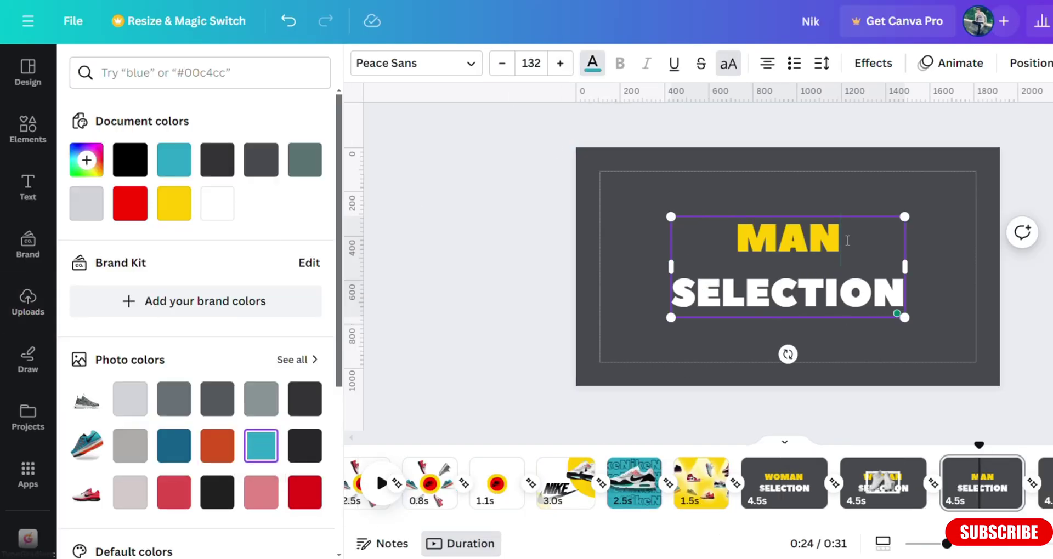
drag(847, 240, 752, 235)
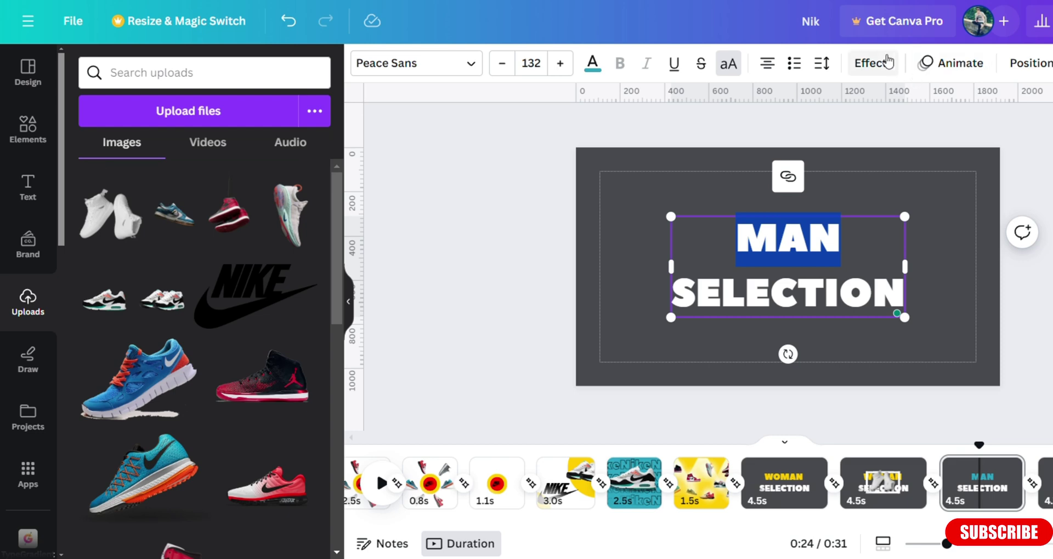
click(598, 64)
scroll(272, 376, down, 5)
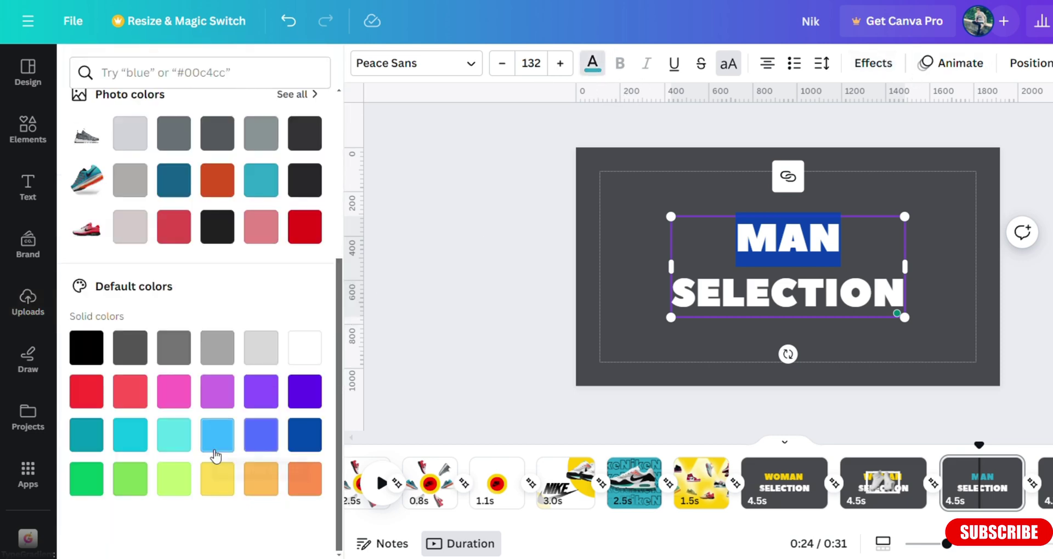
click(606, 321)
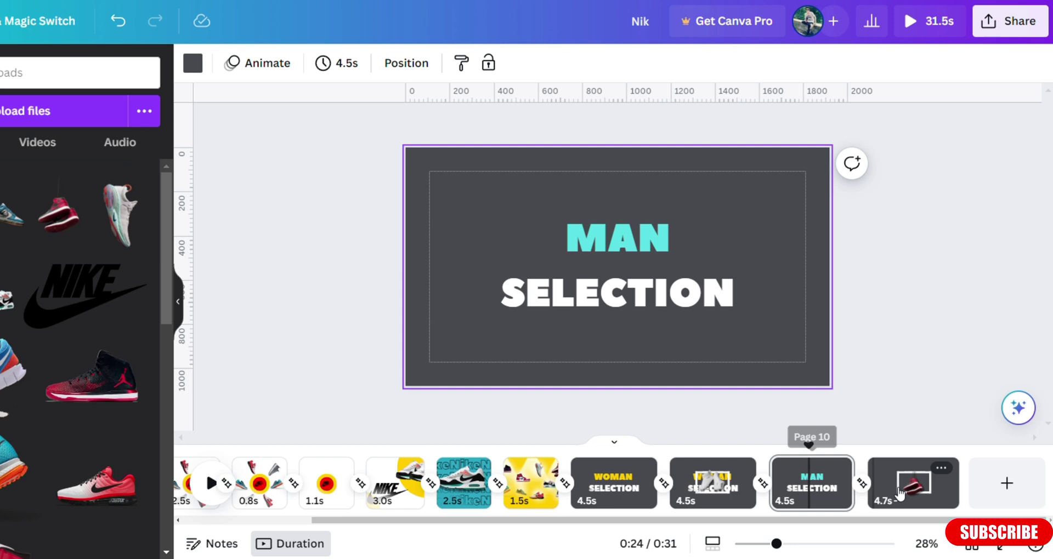
Copy the framed red sneakers group onto the MAN SELECTION page and move it above the page, out of view
click(899, 493)
click(729, 318)
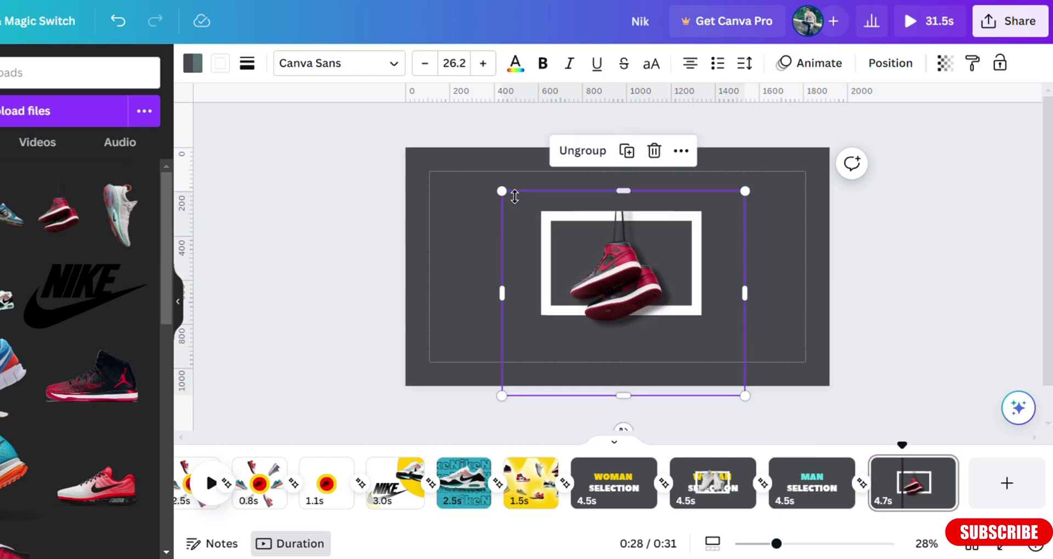
click(679, 152)
click(716, 122)
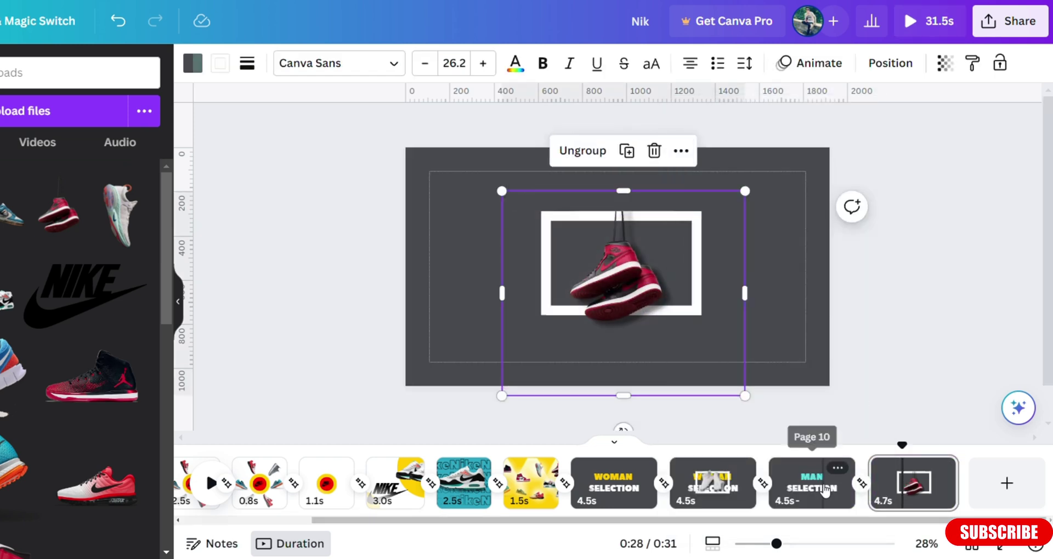
click(811, 482)
right_click(743, 351)
click(794, 378)
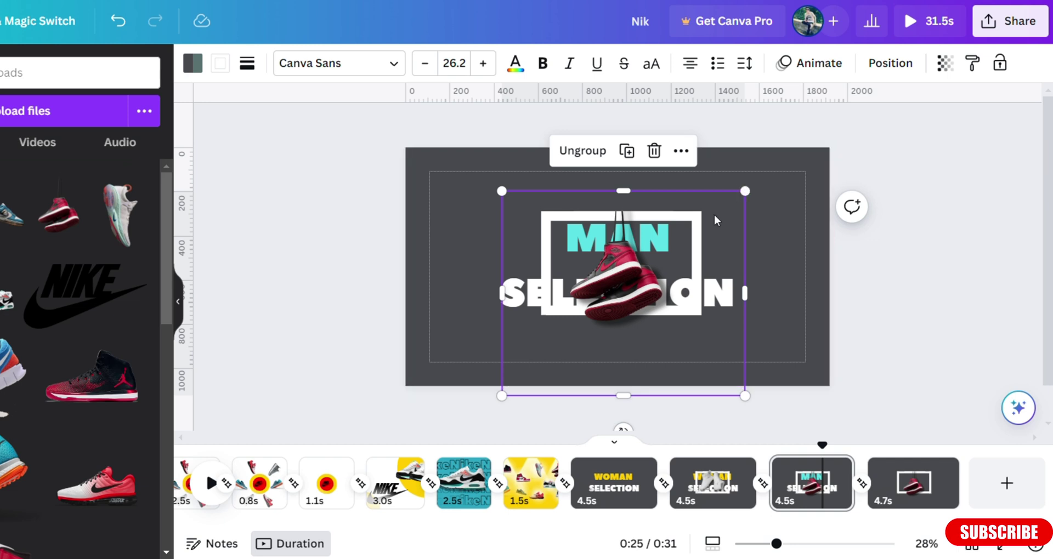
drag(655, 255, 641, 82)
Duplicate the MAN SELECTION page and place the framed red sneakers, slightly enlarged, centred over the title on the copy
click(838, 467)
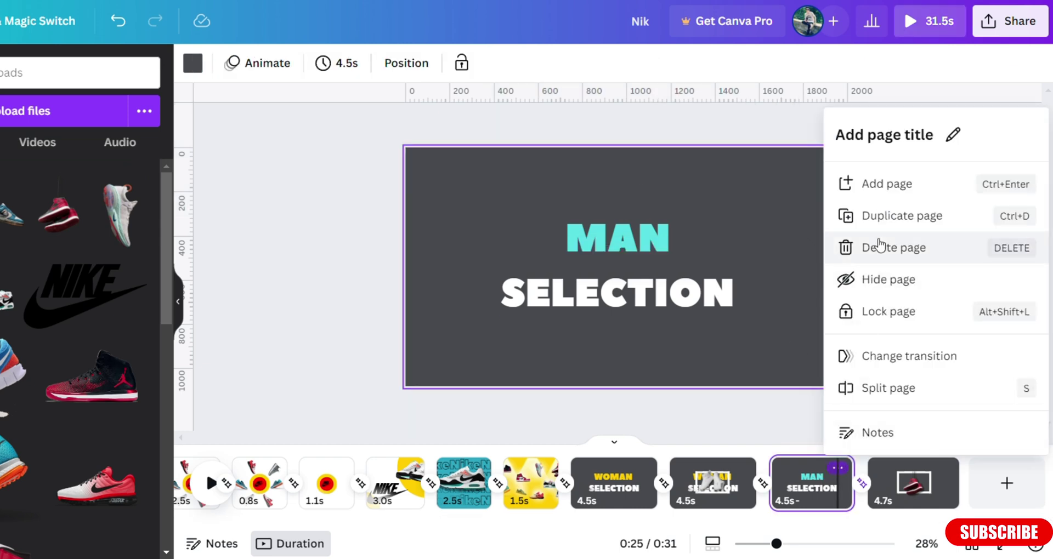
click(851, 214)
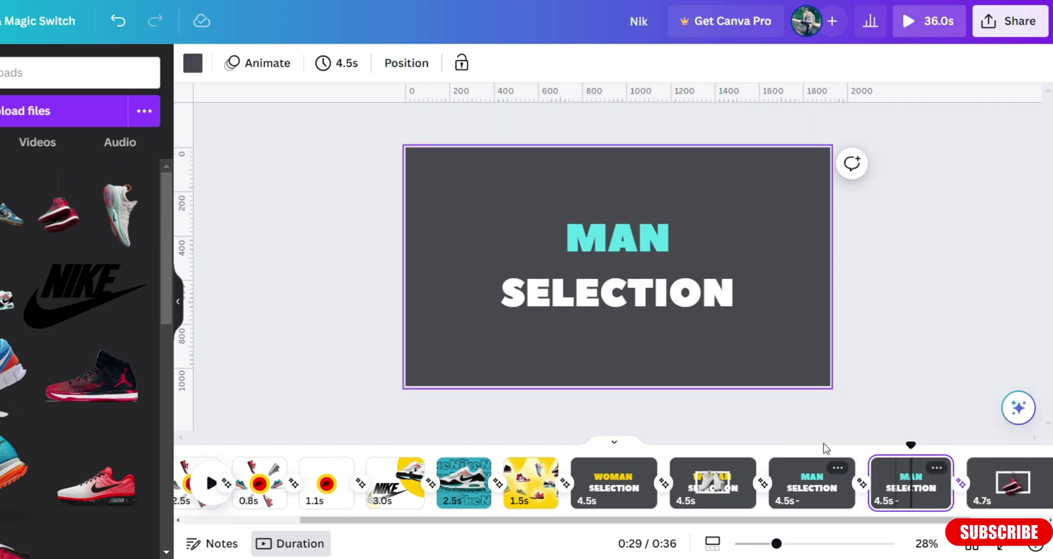
click(604, 167)
drag(607, 164, 606, 355)
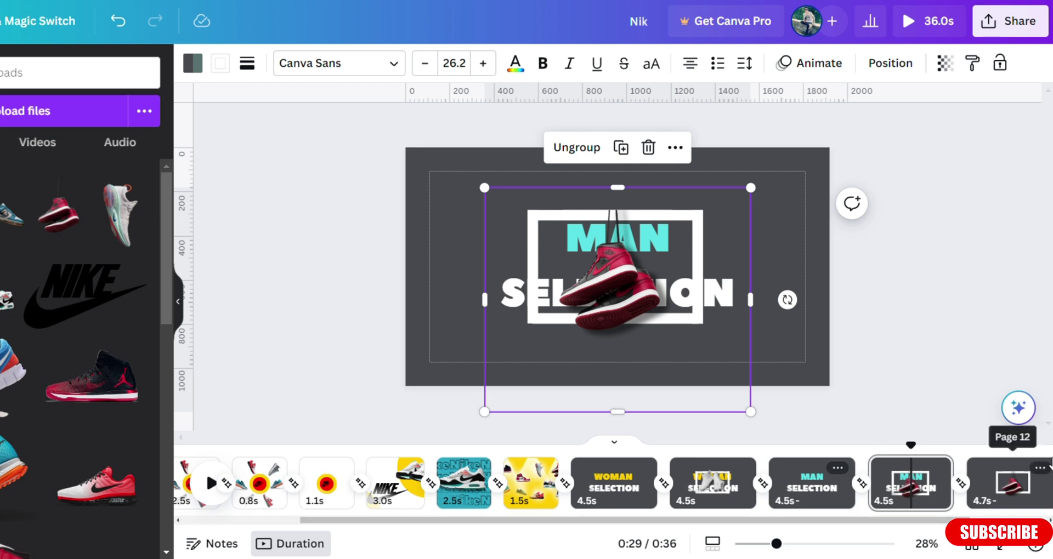
Delete the last page, which holds only the framed red sneakers without a title
click(1040, 468)
click(885, 265)
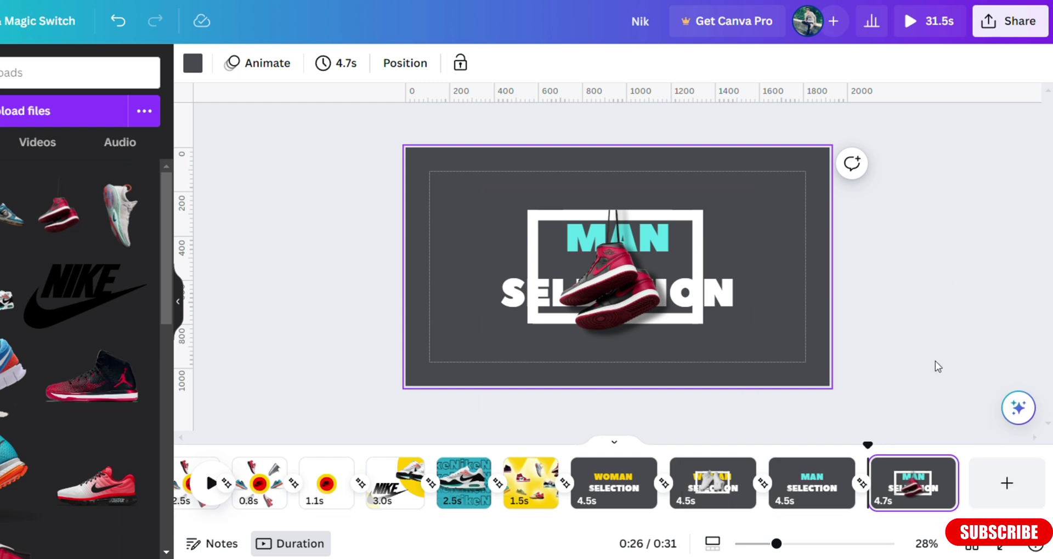
Set the WOMAN SELECTION title page's duration to 1 second and the page with the framed white sneakers to 1.5 seconds
click(610, 500)
click(336, 64)
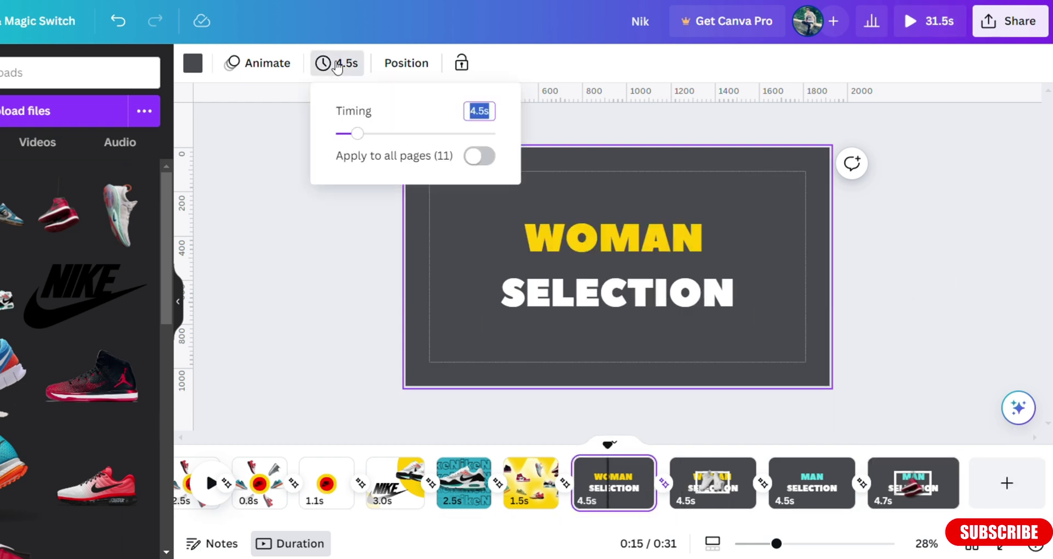
text(1)
key(Return)
click(702, 483)
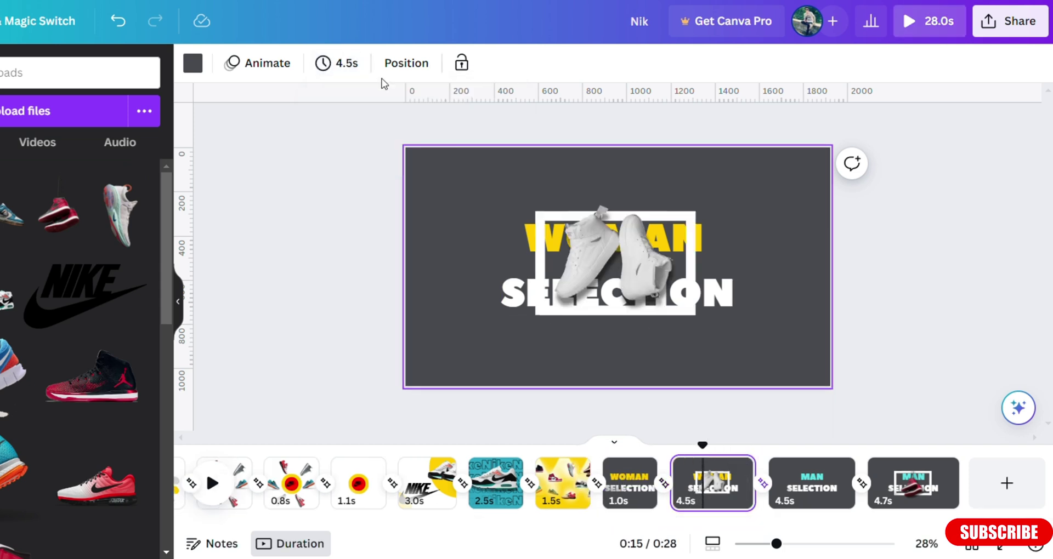
click(337, 68)
text(1.5)
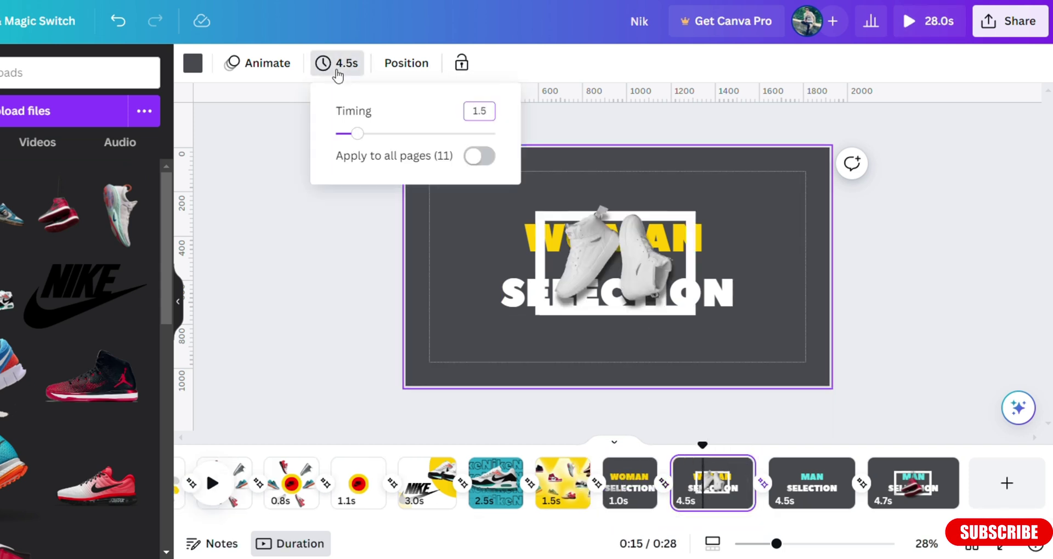
key(Return)
Set the MAN SELECTION title page's duration to 1 second and the page with the framed red sneakers to 1.5 seconds
click(811, 485)
click(337, 65)
text(1)
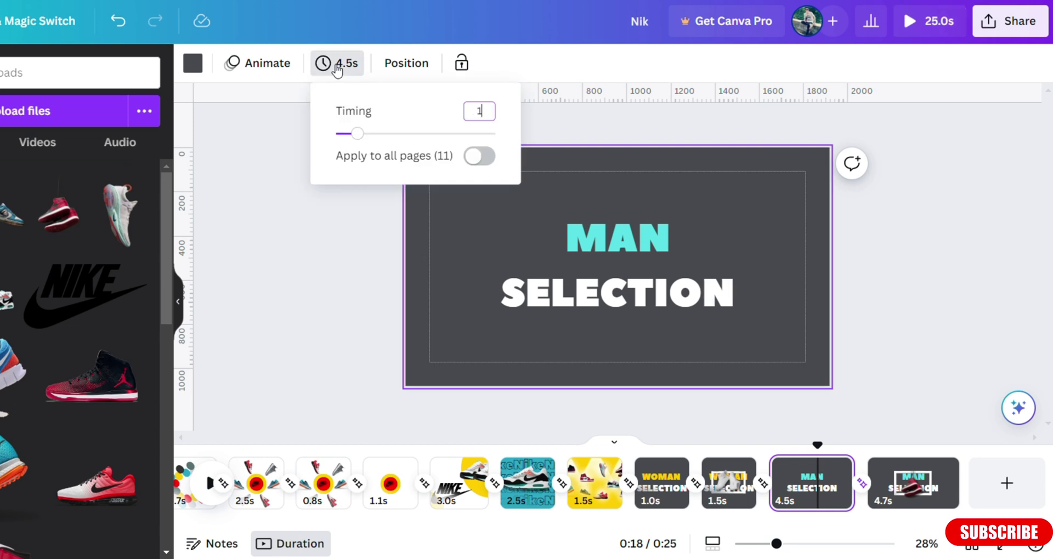
key(Return)
click(913, 482)
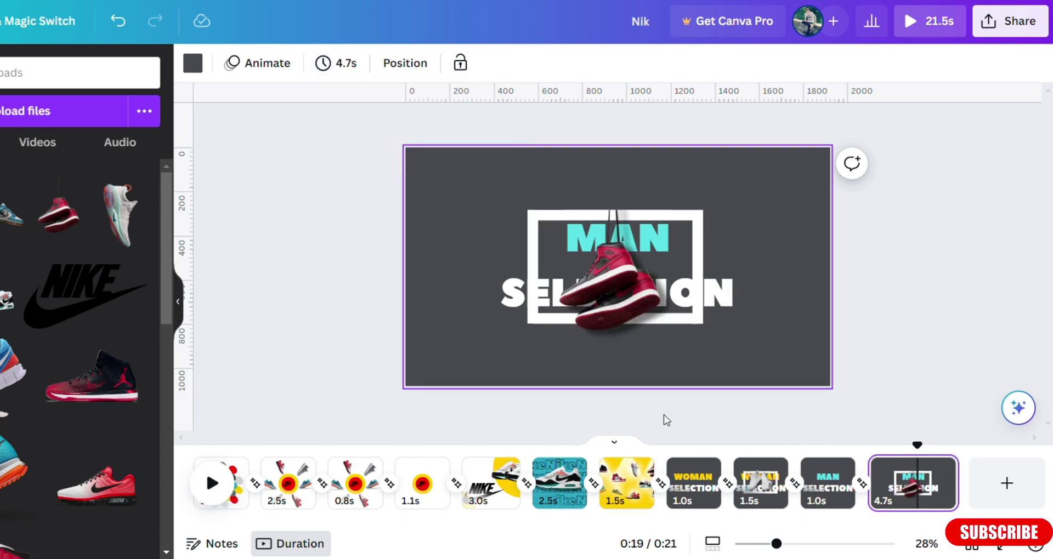
click(896, 477)
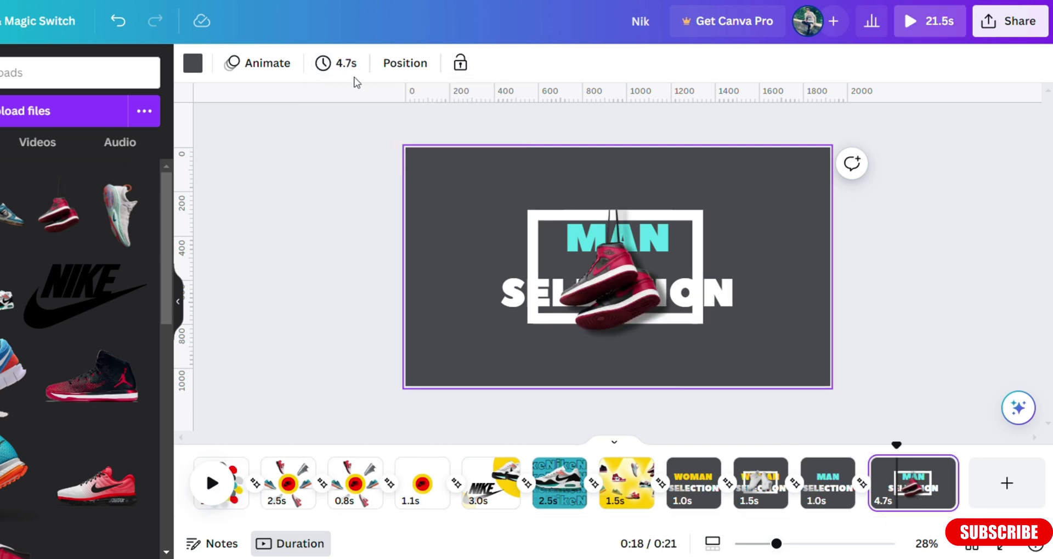
click(337, 63)
key(Return)
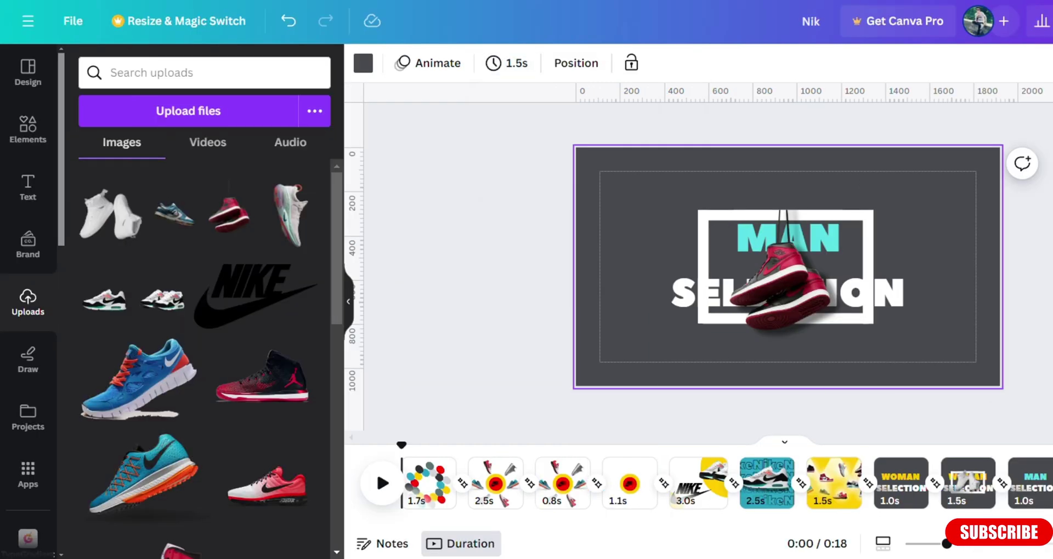
Set the Match & Move transition after the first page to 0.6 seconds and apply it between all pages
click(462, 483)
drag(181, 461, 209, 461)
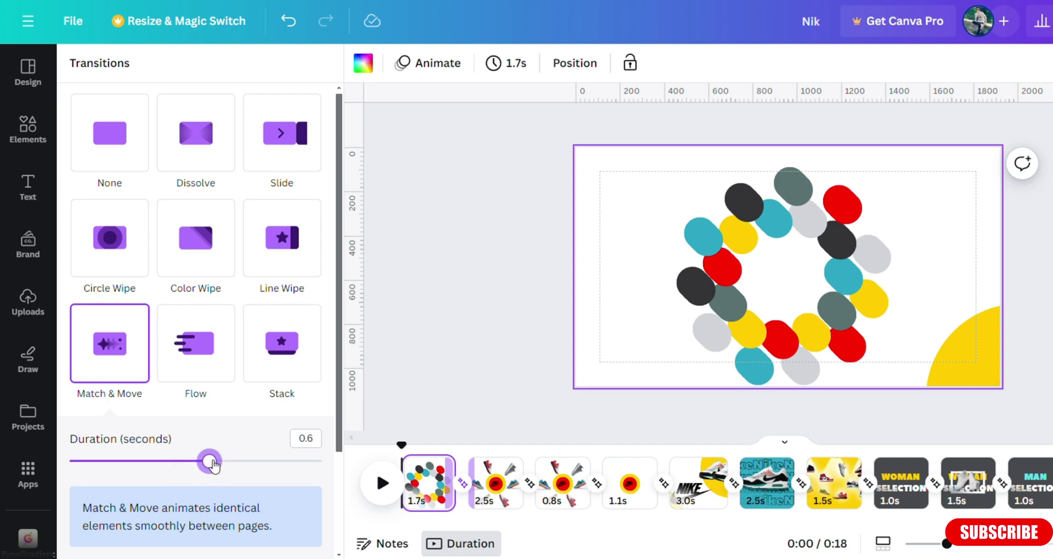
scroll(192, 529, down, 2)
click(193, 530)
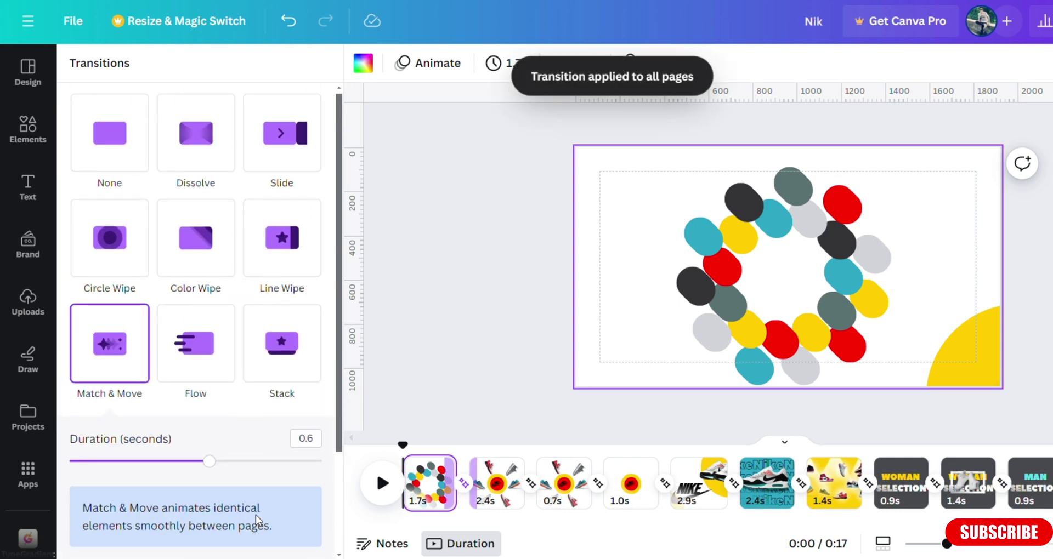
click(485, 385)
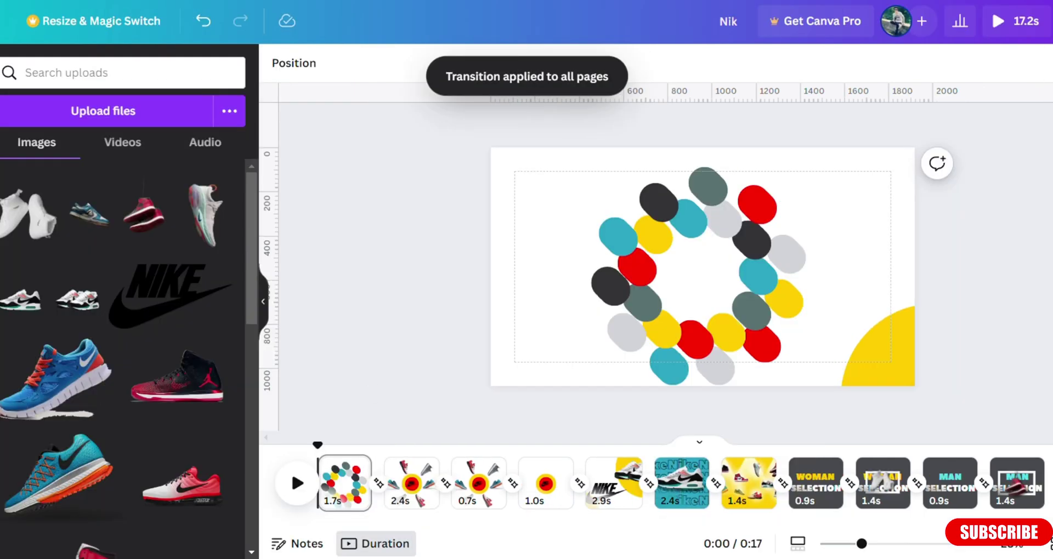
Play the full video preview from the beginning to check the animation and transitions
click(1015, 21)
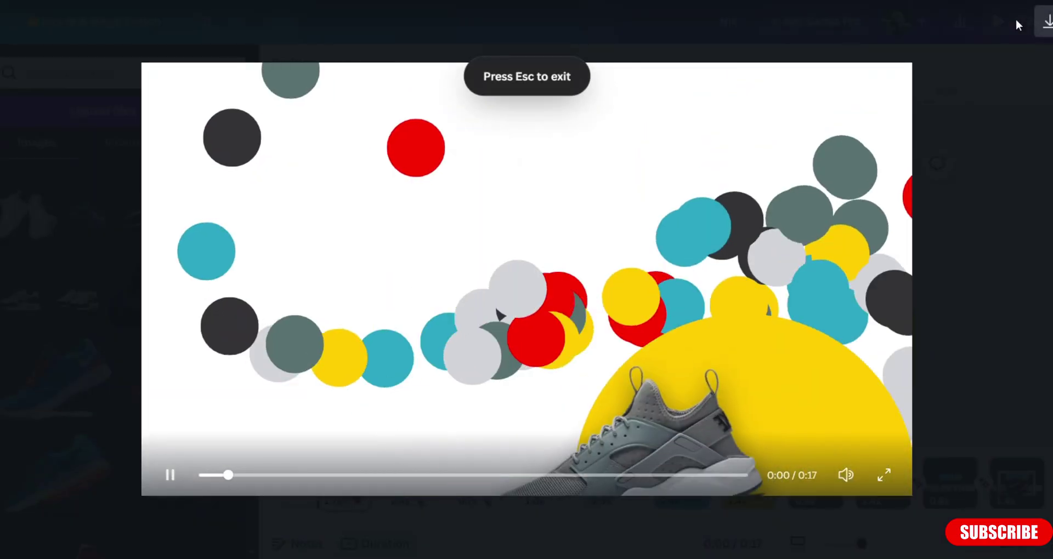